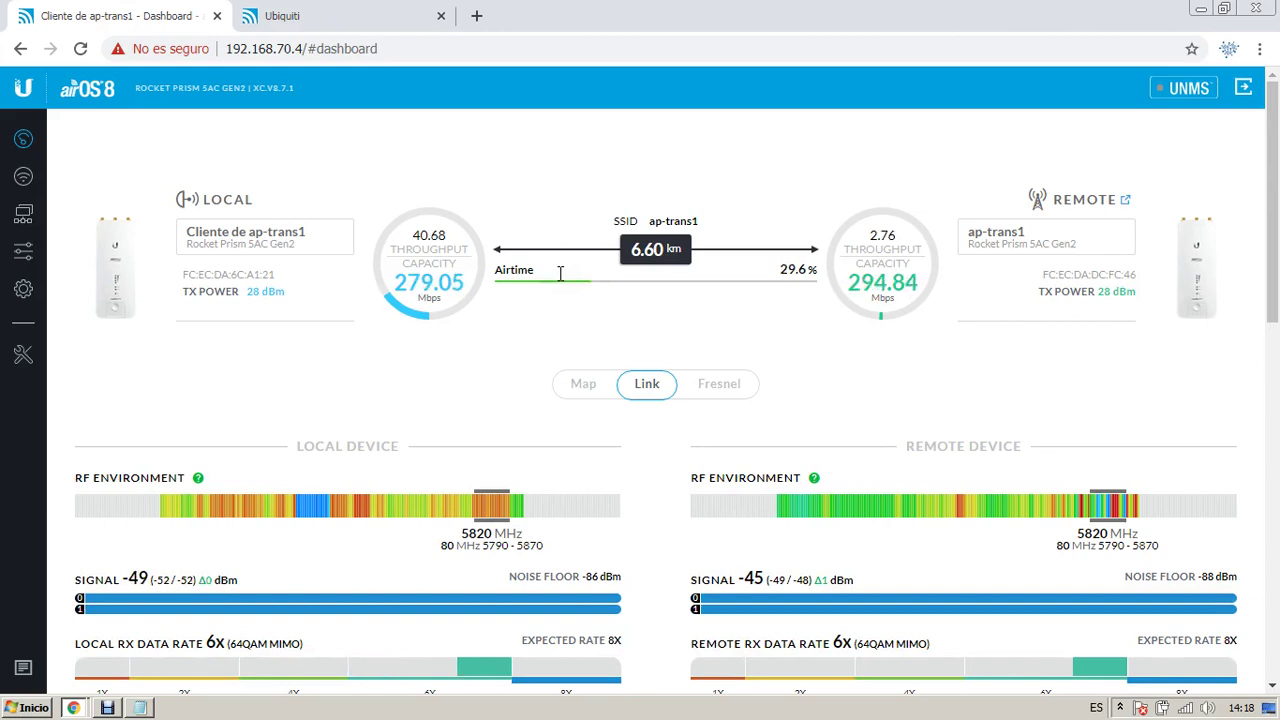
Step: Log in to the 192.168.70.3 radio as admin with its password, then review the first radio's XC.V8.7.1 firmware
click(290, 16)
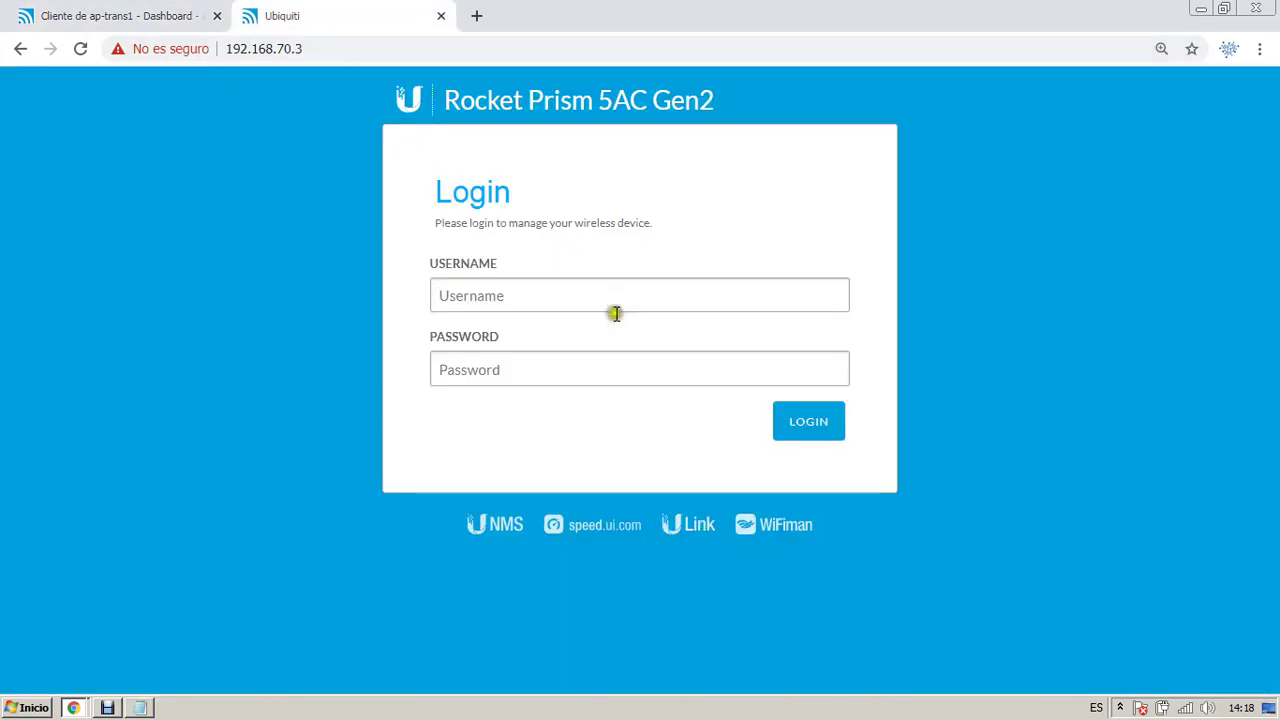
key(Tab)
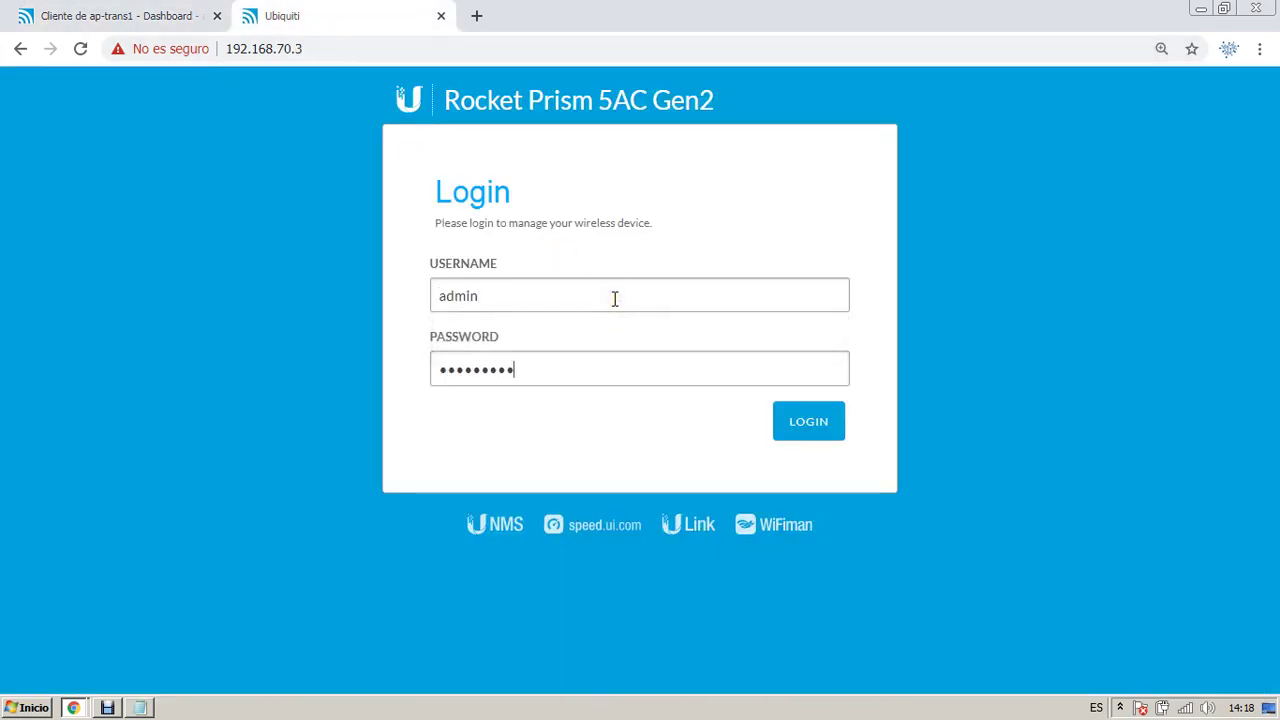
key(Return)
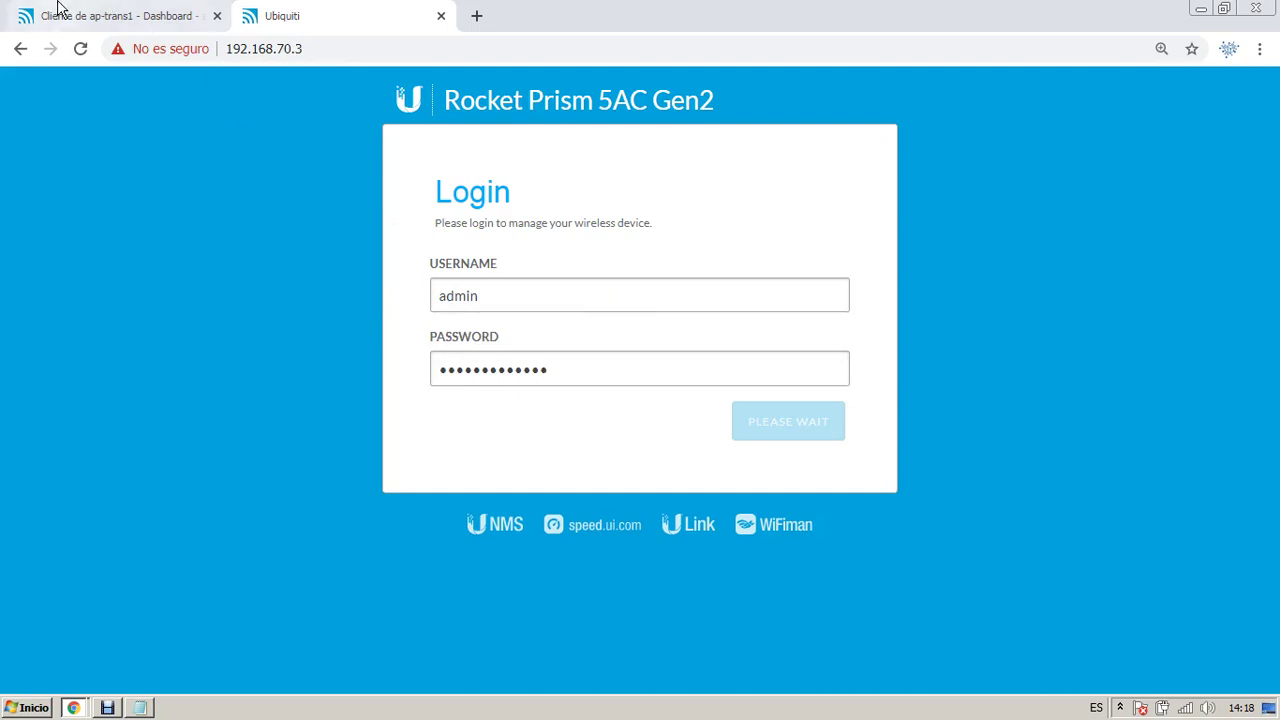
click(65, 14)
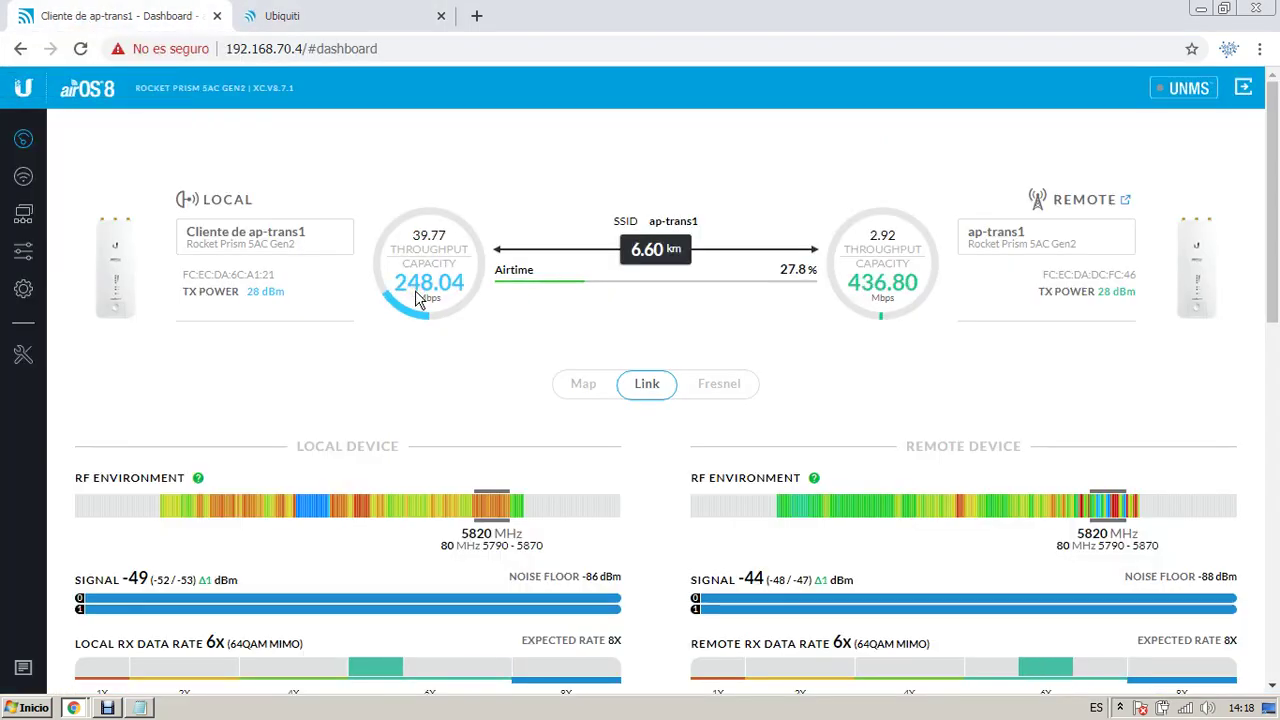
click(256, 88)
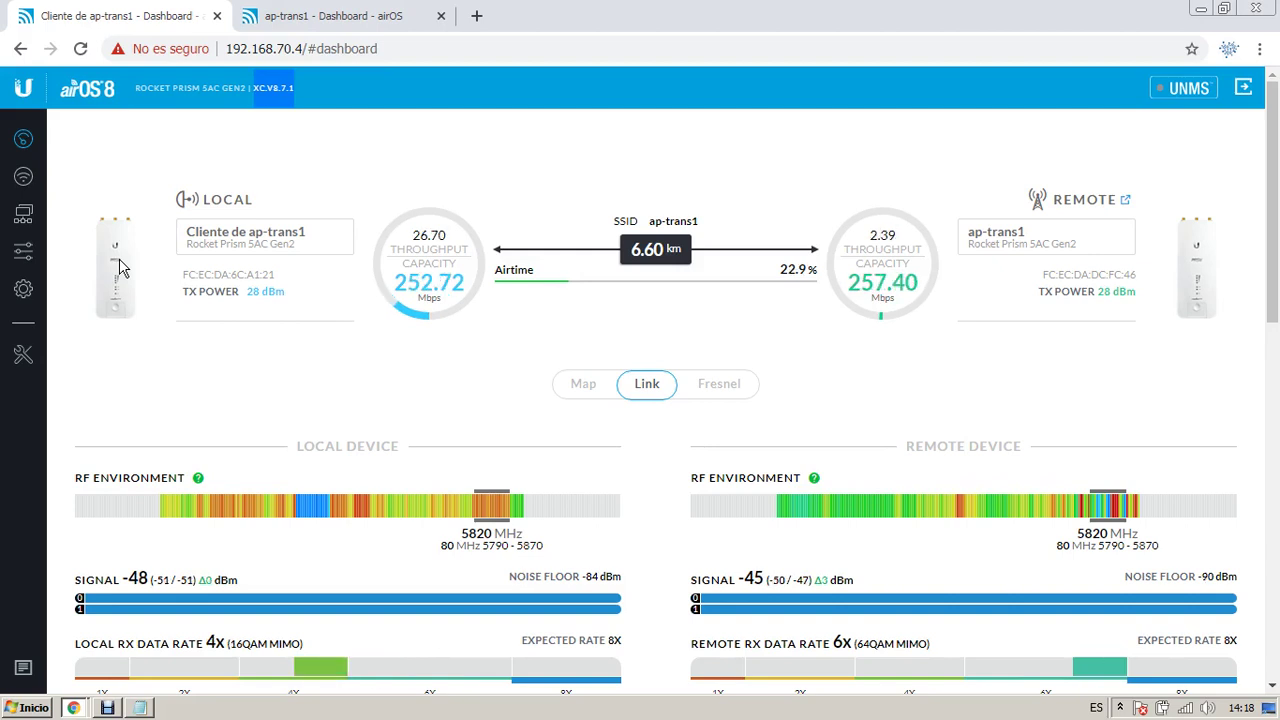
Step: Open the System settings page on both radios' tabs
click(303, 16)
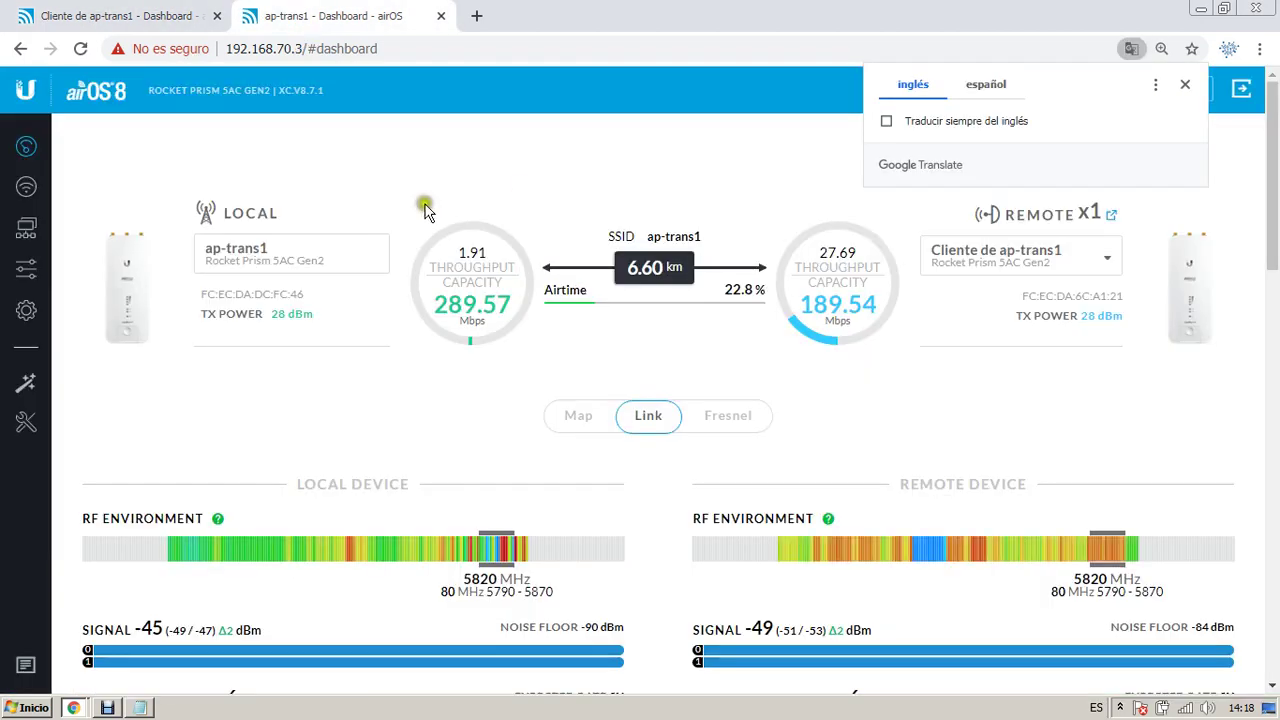
click(24, 308)
click(118, 10)
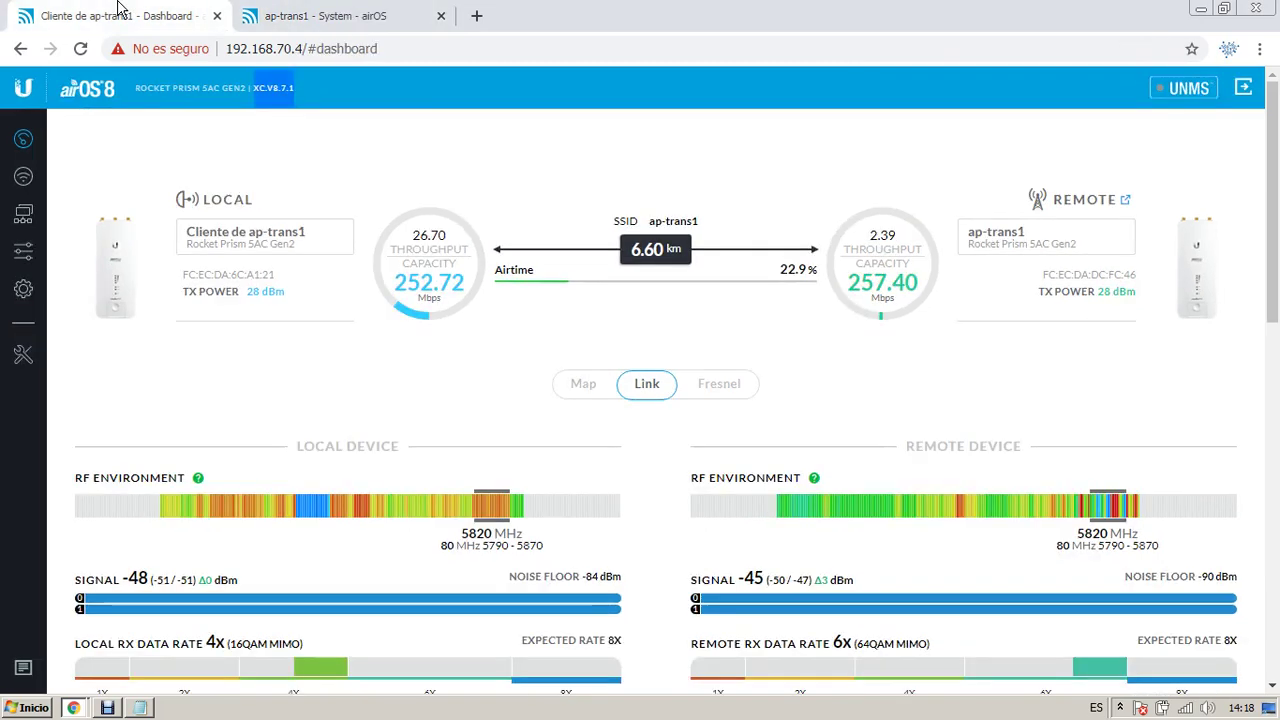
click(23, 288)
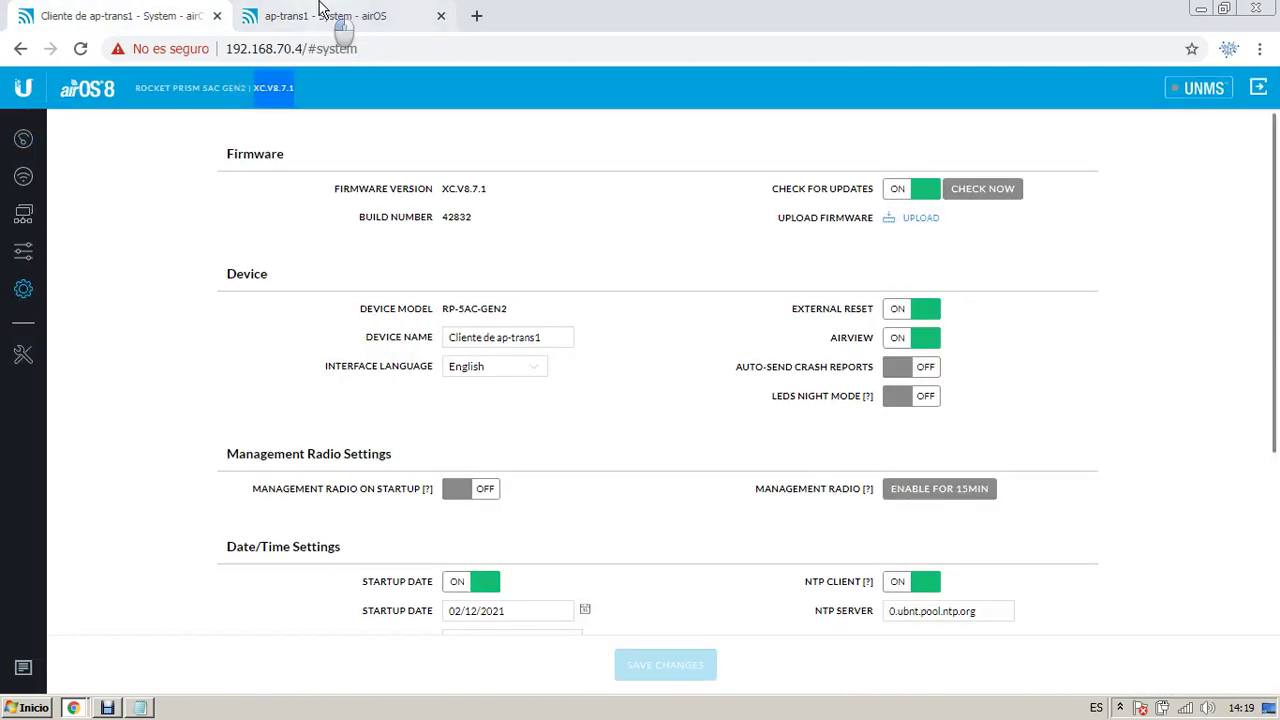
click(320, 10)
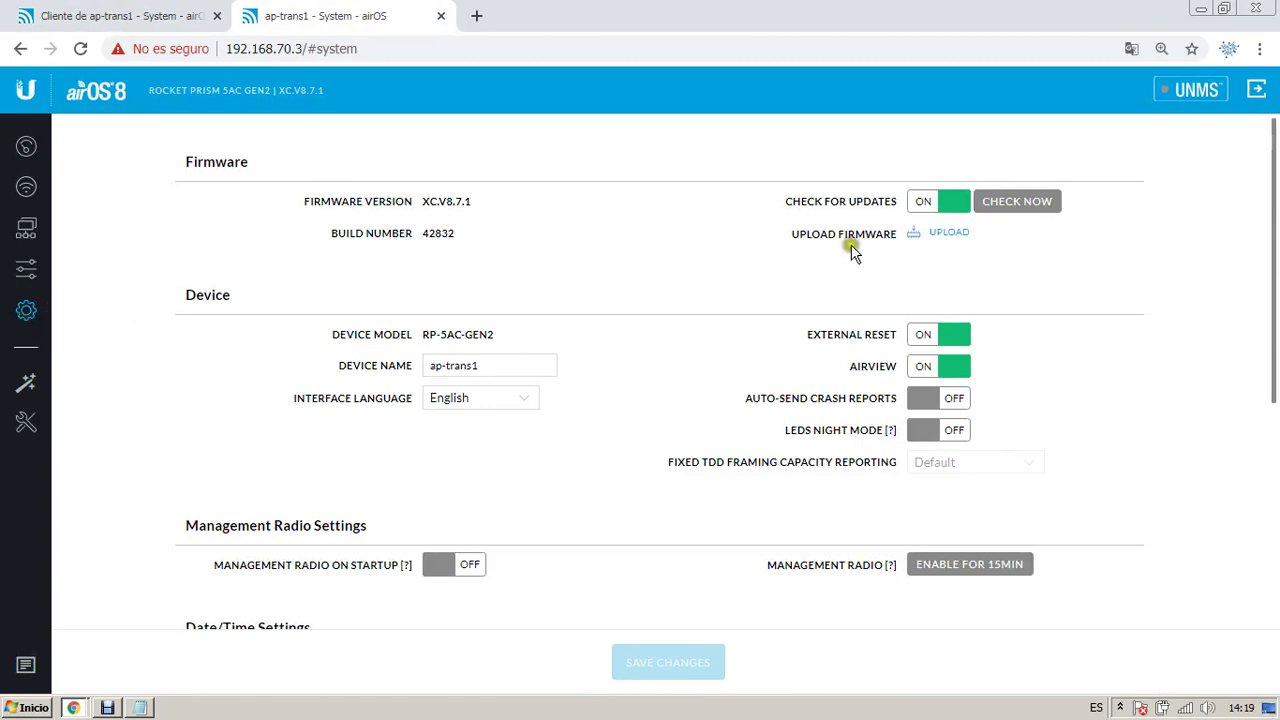
click(83, 8)
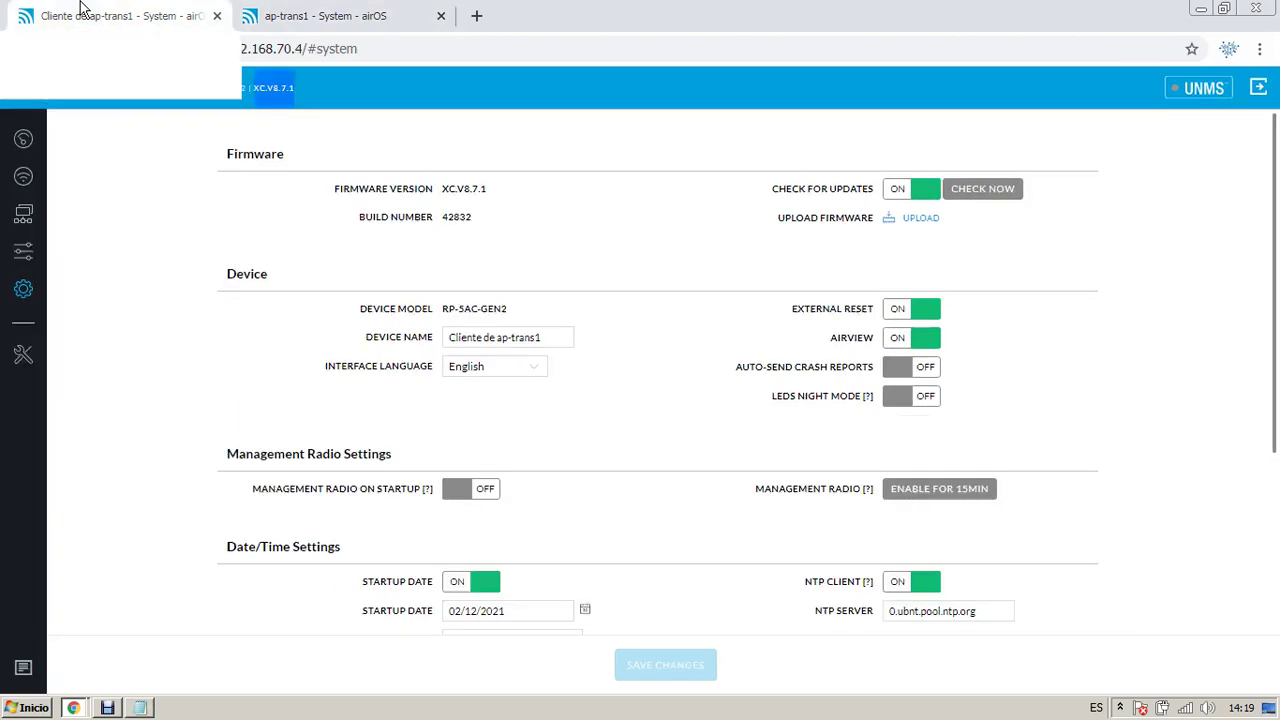
Step: Upload XC.v8.7.4.45112.210415.1103.bin as new firmware to the first radio
click(912, 220)
click(349, 251)
scroll(400, 270, down, 2)
click(400, 282)
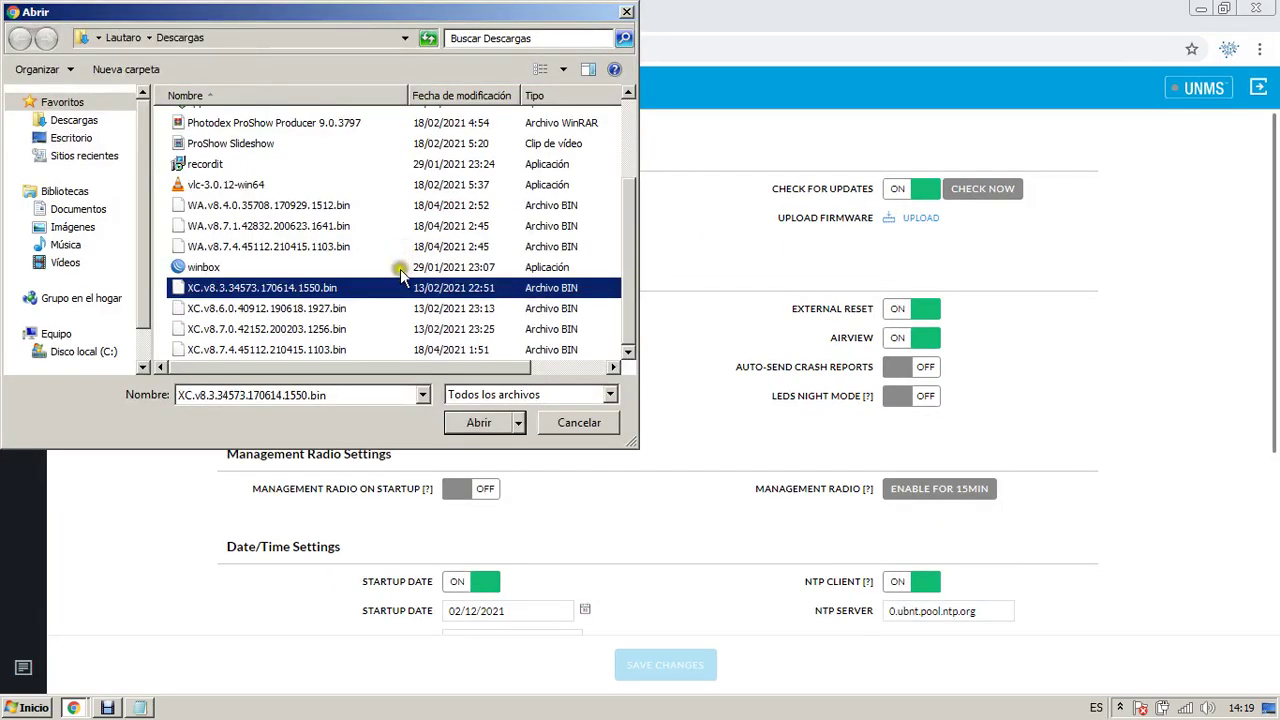
key(Down)
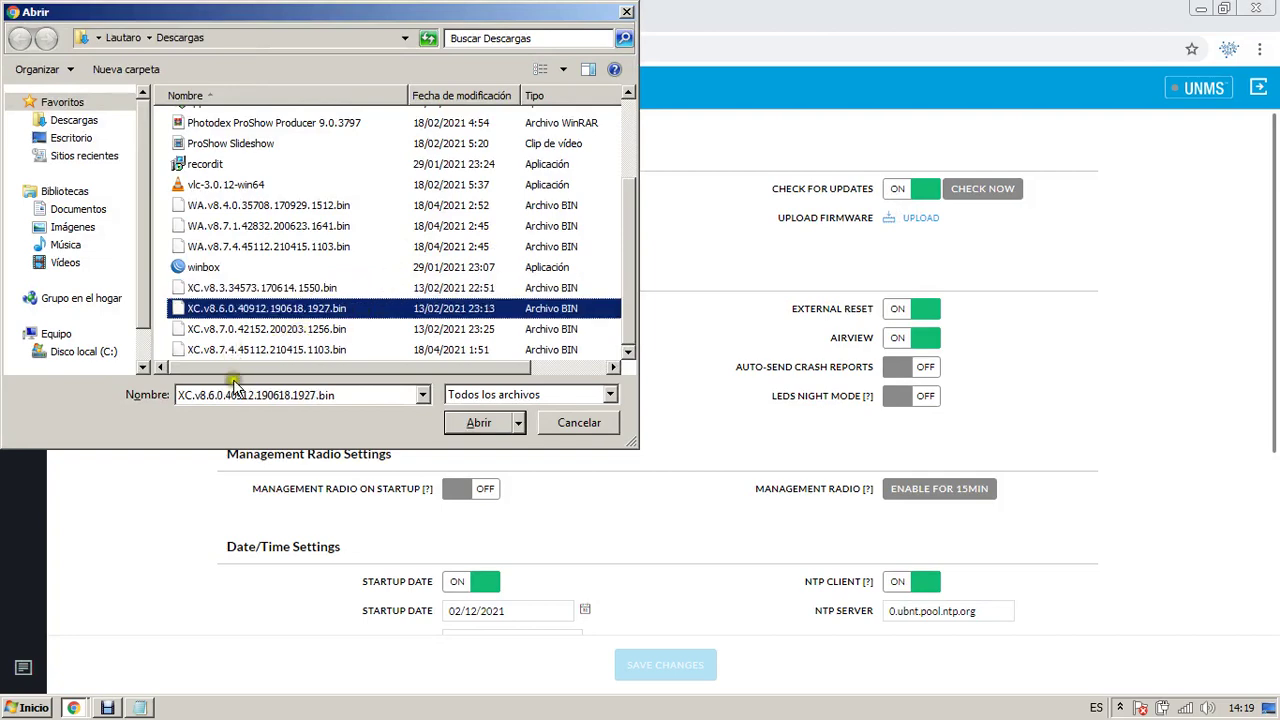
double_click(255, 349)
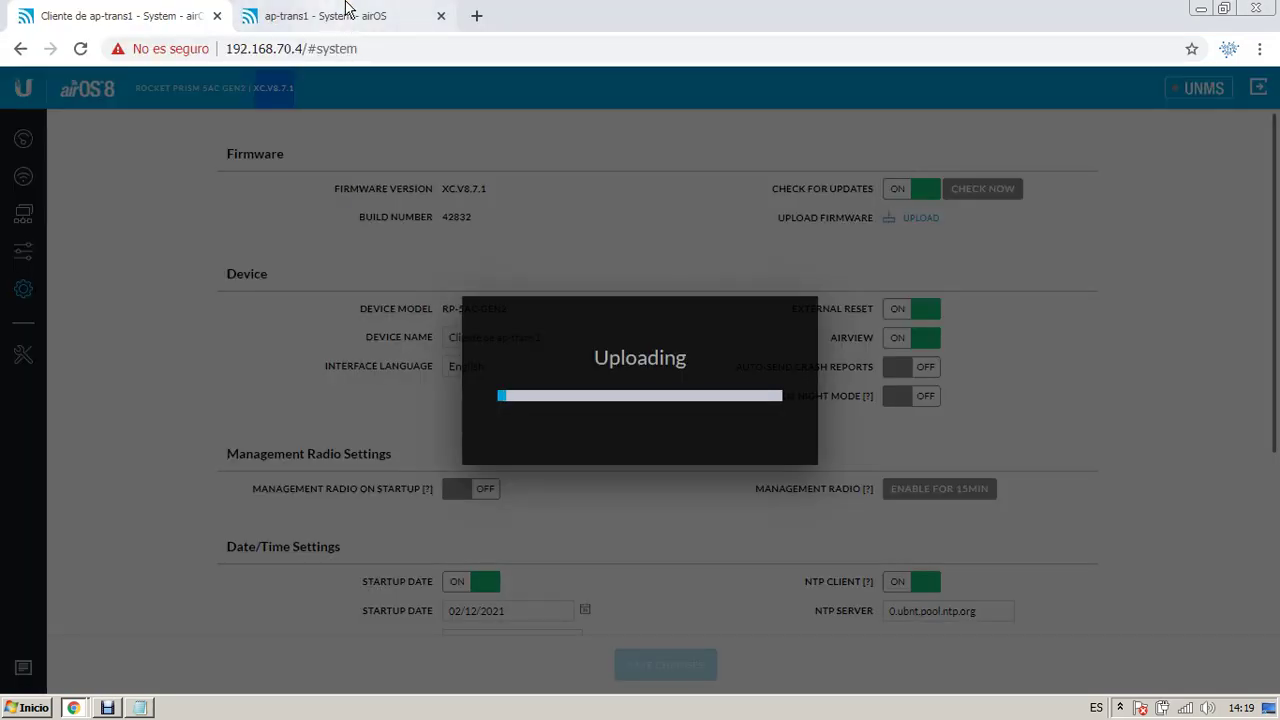
Step: Upload the same XC.v8.7.4 firmware file to the second radio and check both uploads' progress
click(347, 15)
click(962, 232)
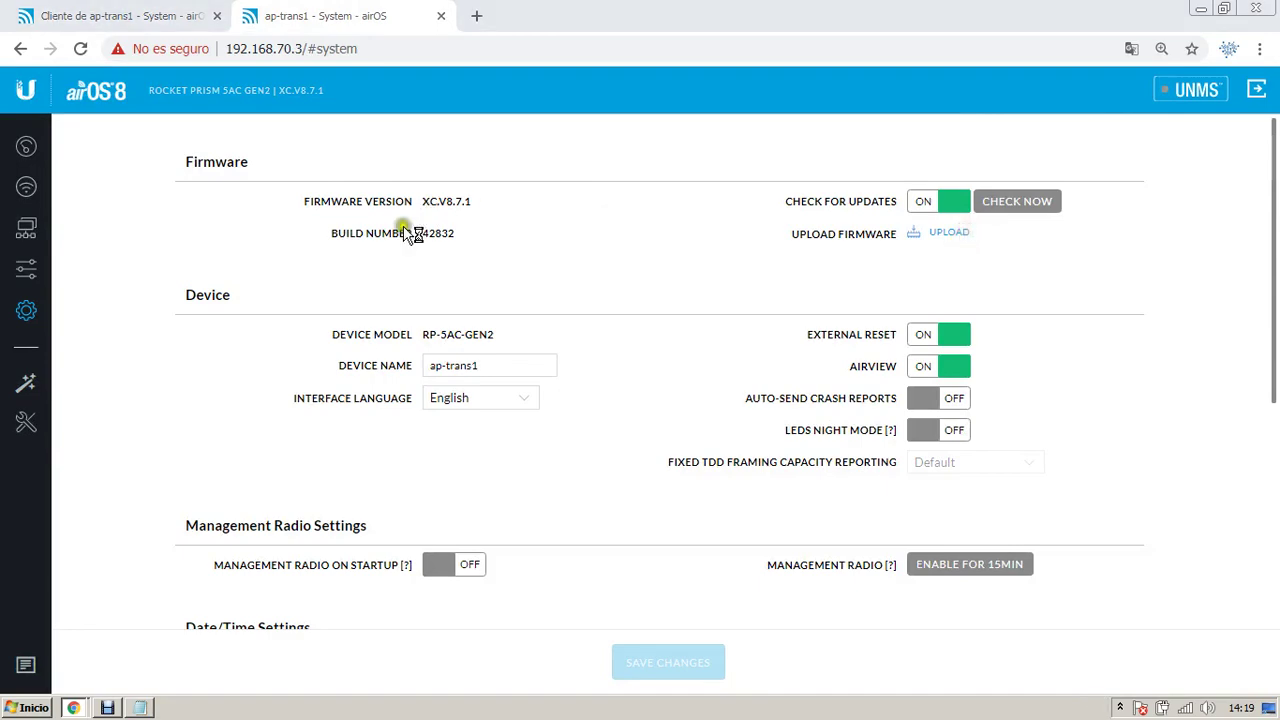
key(x)
key(Down)
key(Down)
key(Down)
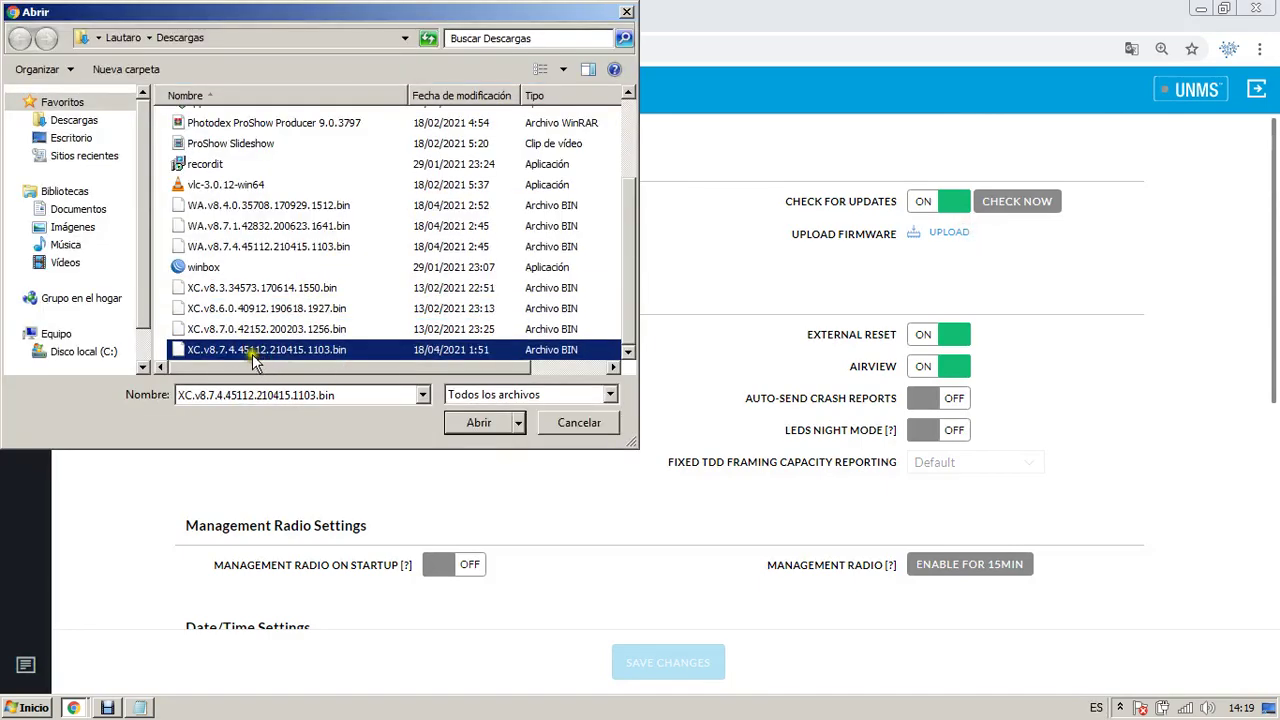
double_click(252, 352)
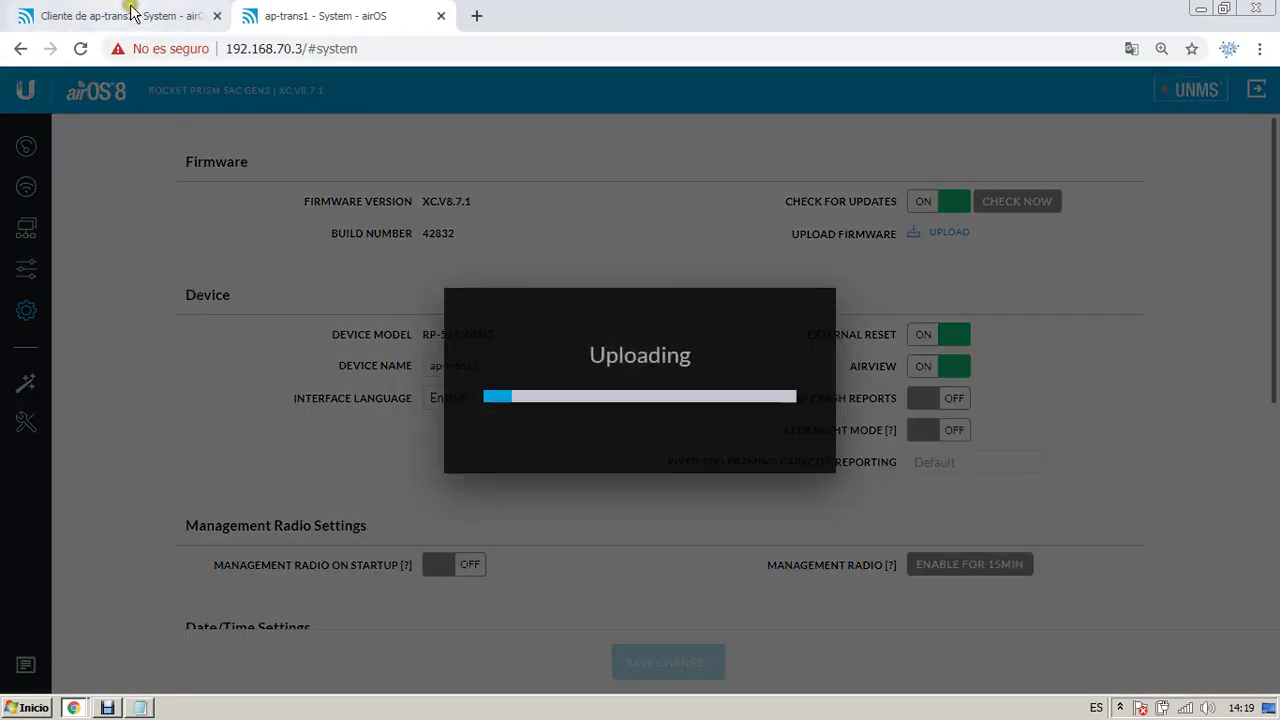
click(130, 12)
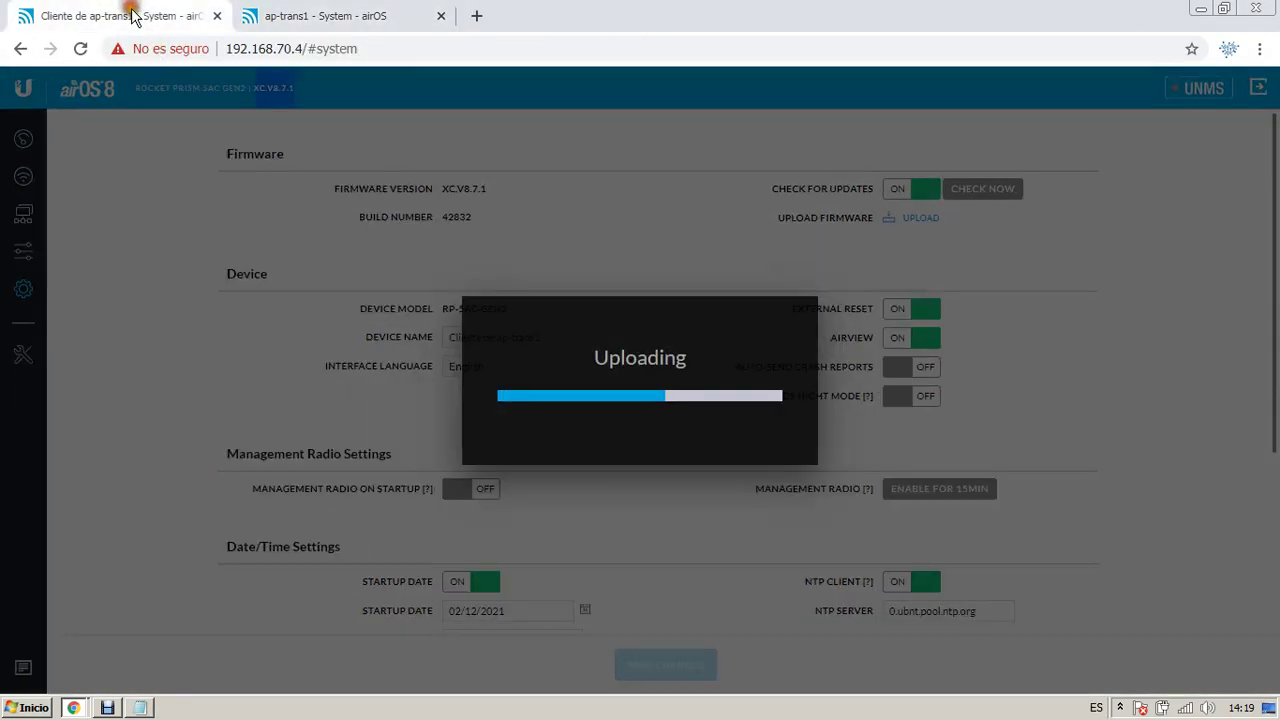
click(348, 10)
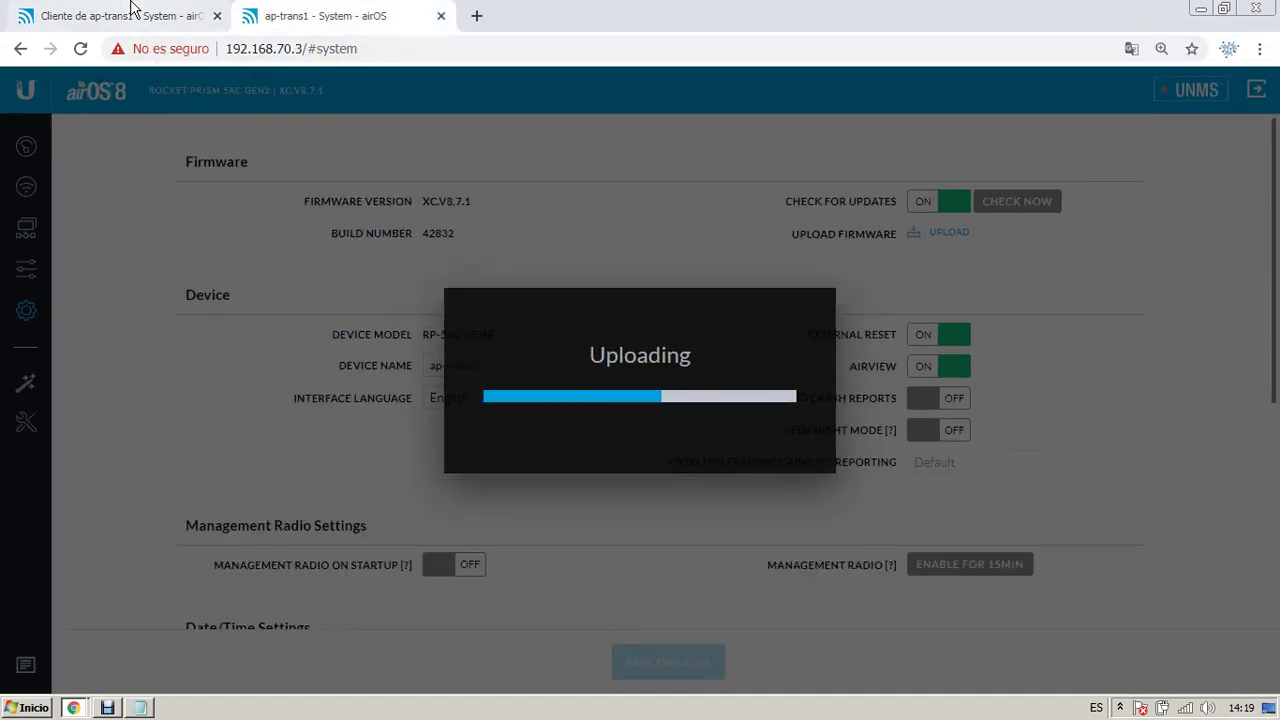
click(135, 10)
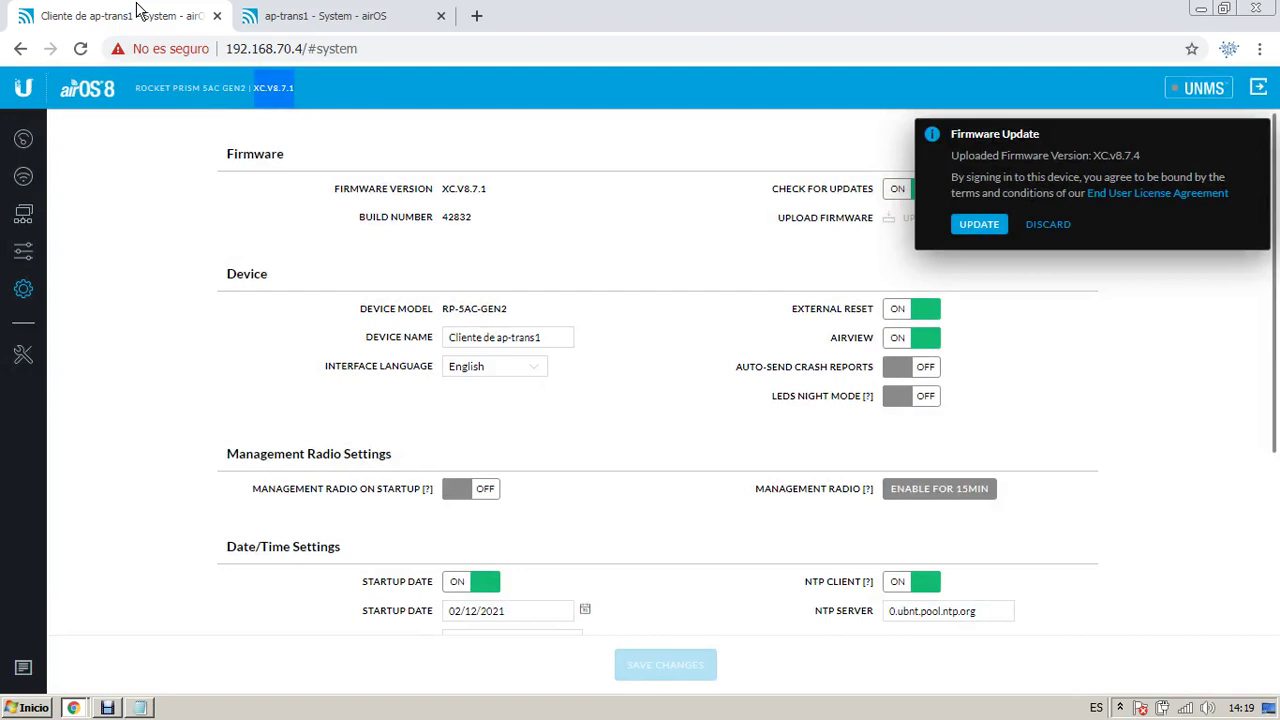
Step: Apply the uploaded XC.v8.7.4 firmware update on both radios, then bring up the Notepad notes
click(360, 15)
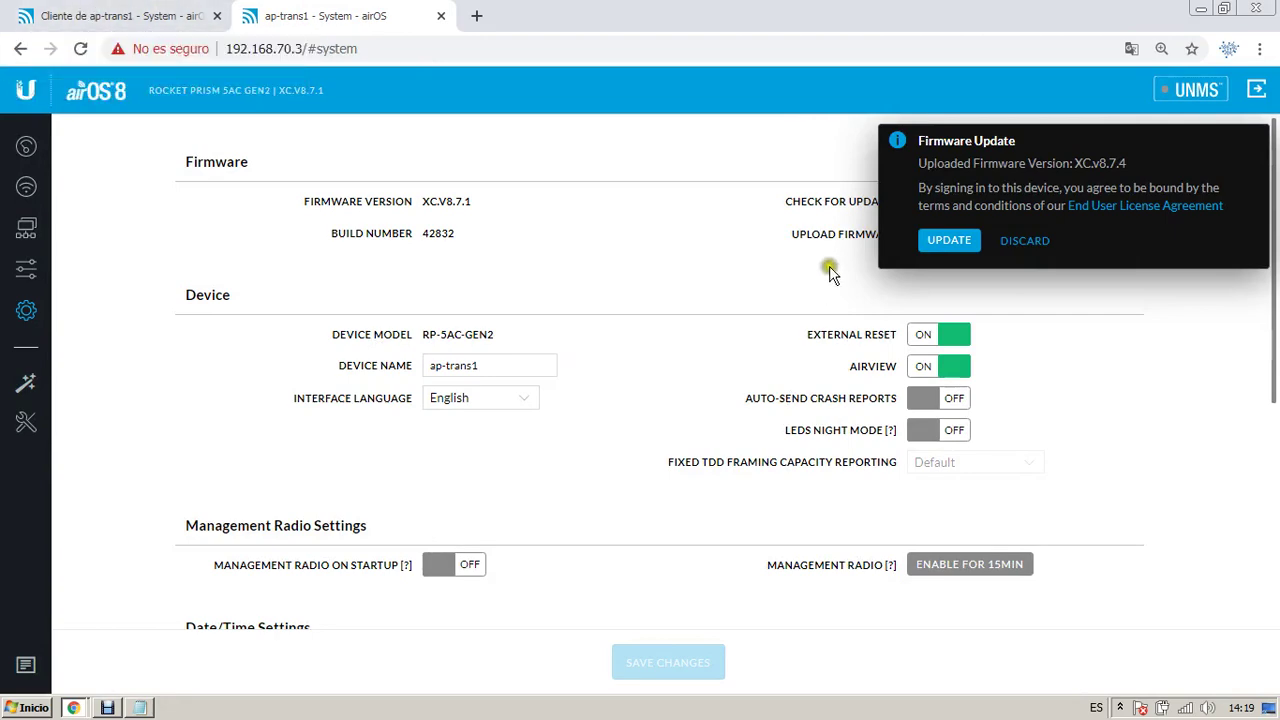
click(945, 240)
click(95, 15)
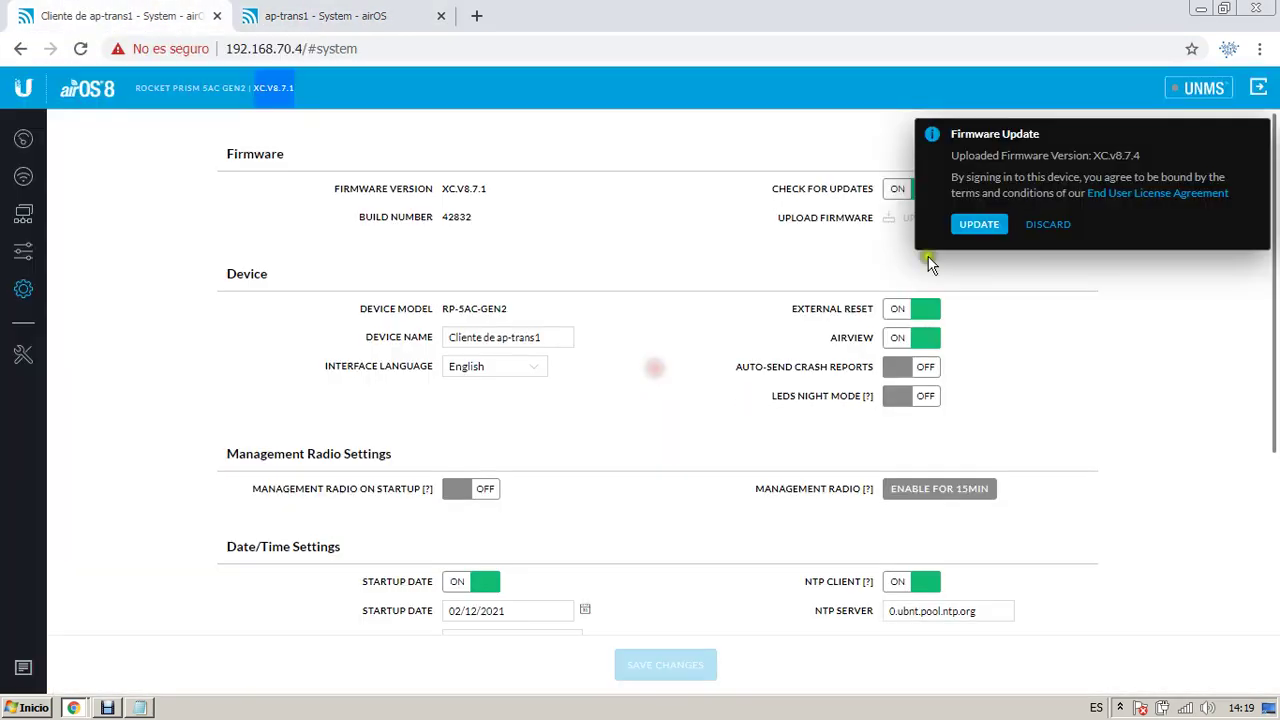
click(960, 222)
click(372, 18)
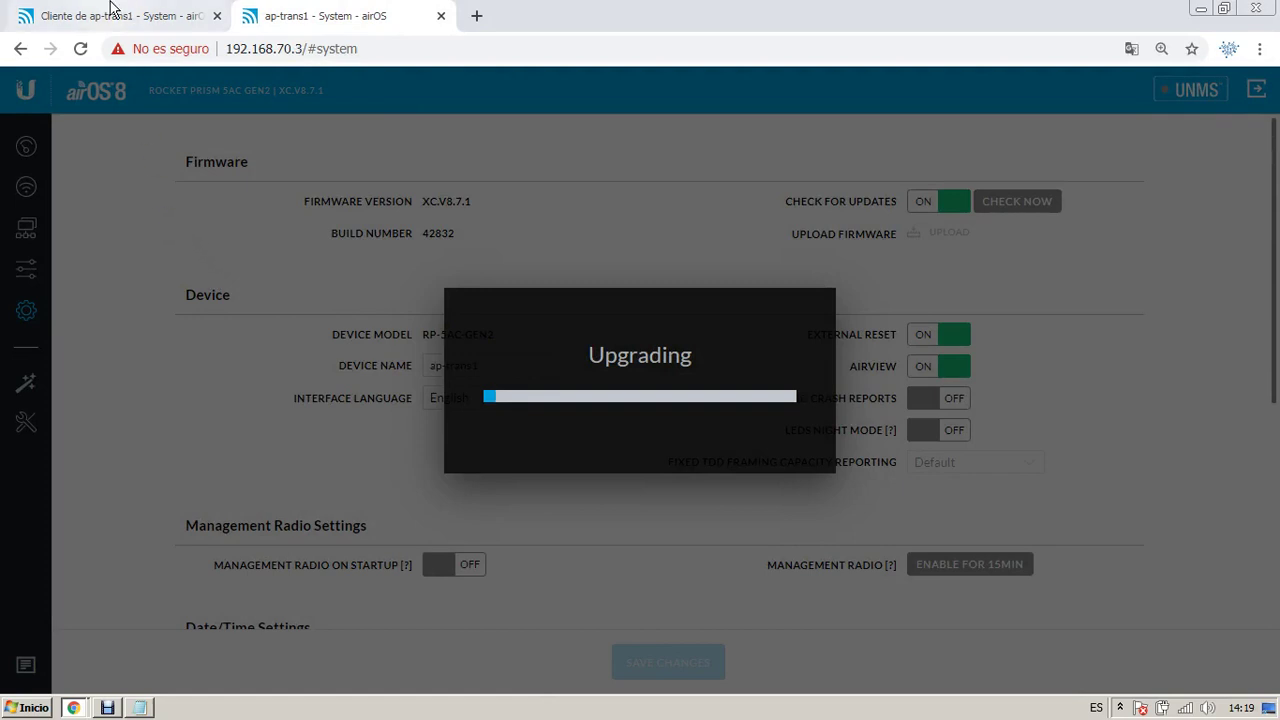
click(140, 709)
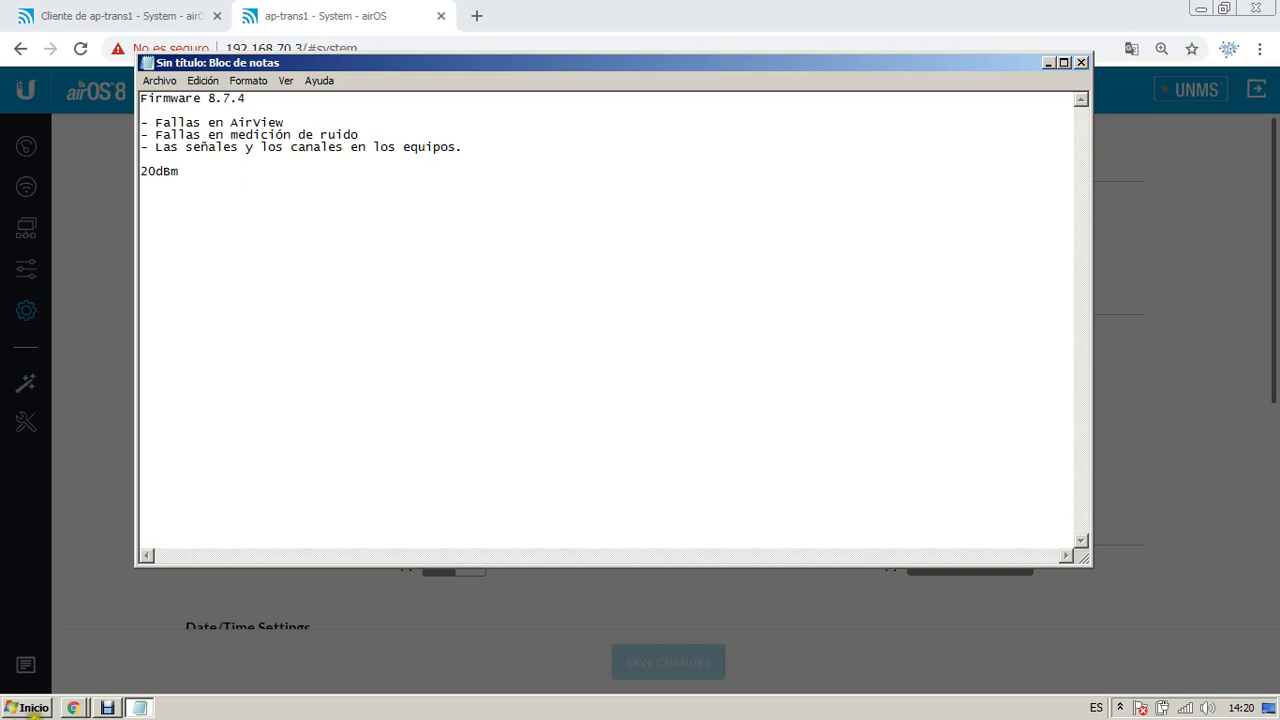
Step: Delete the 20dBm line from the Firmware 8.7.4 issue list in Notepad
click(107, 707)
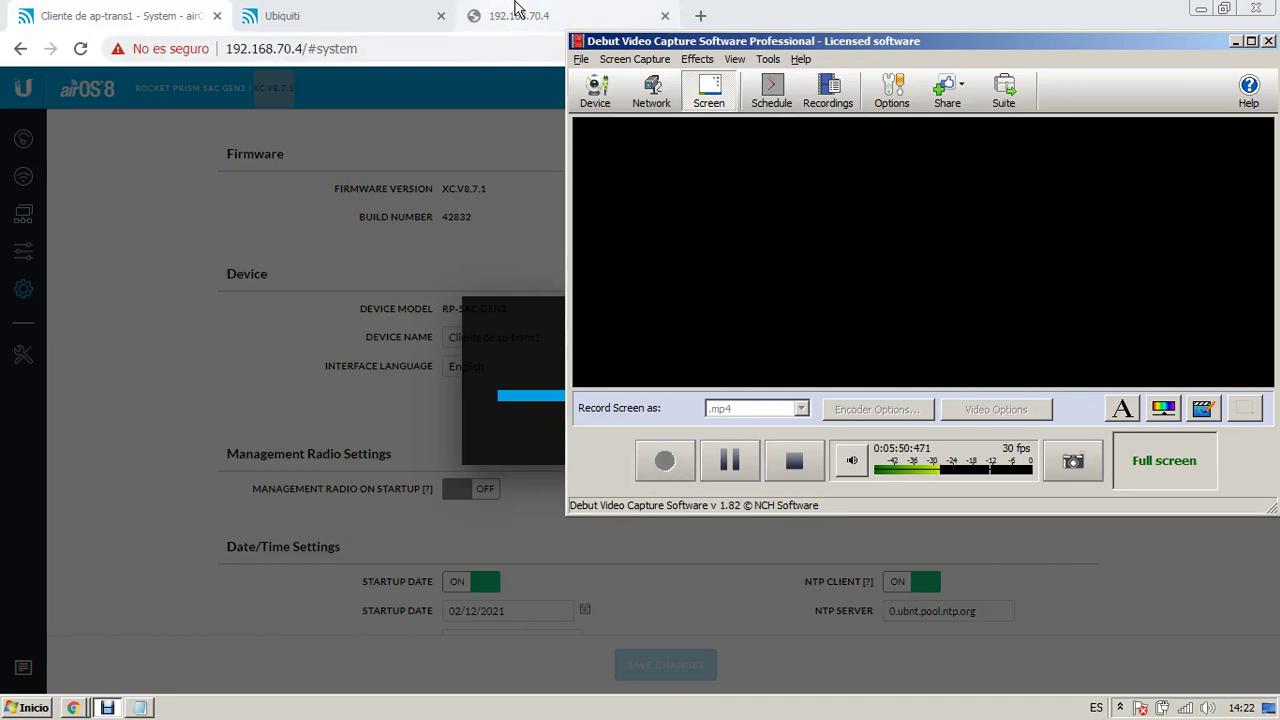
click(140, 707)
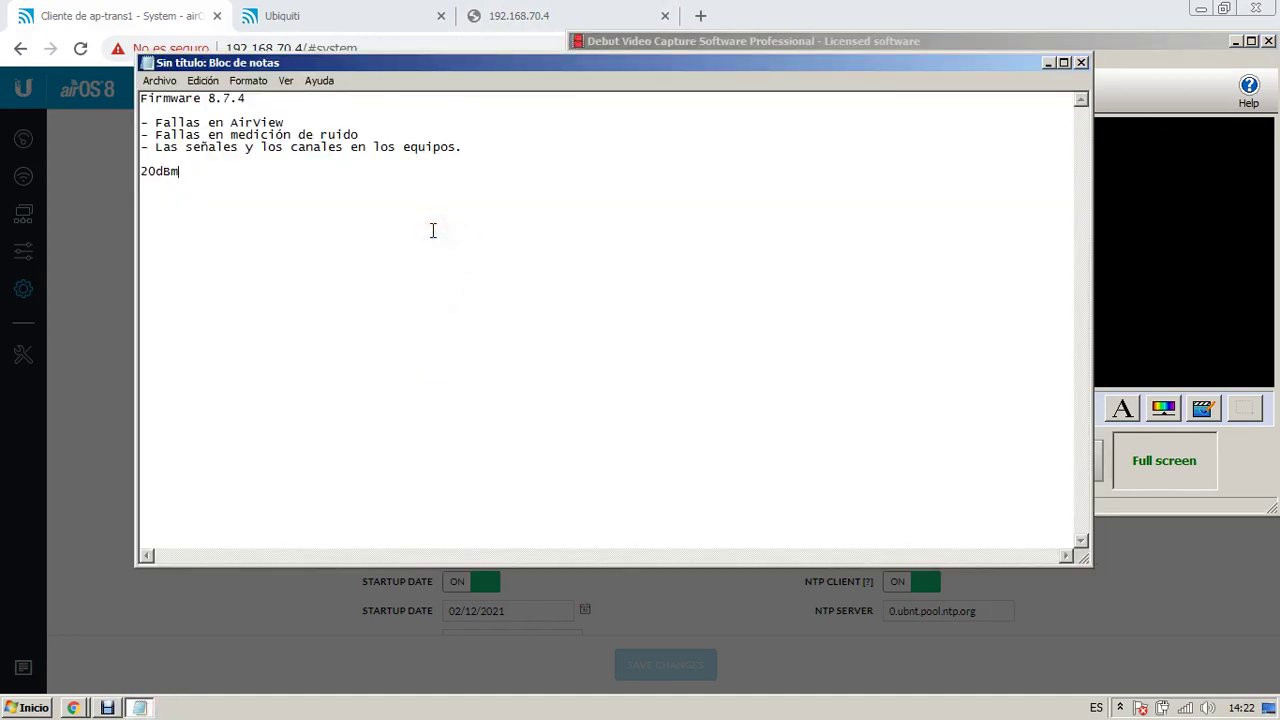
drag(397, 226, 140, 222)
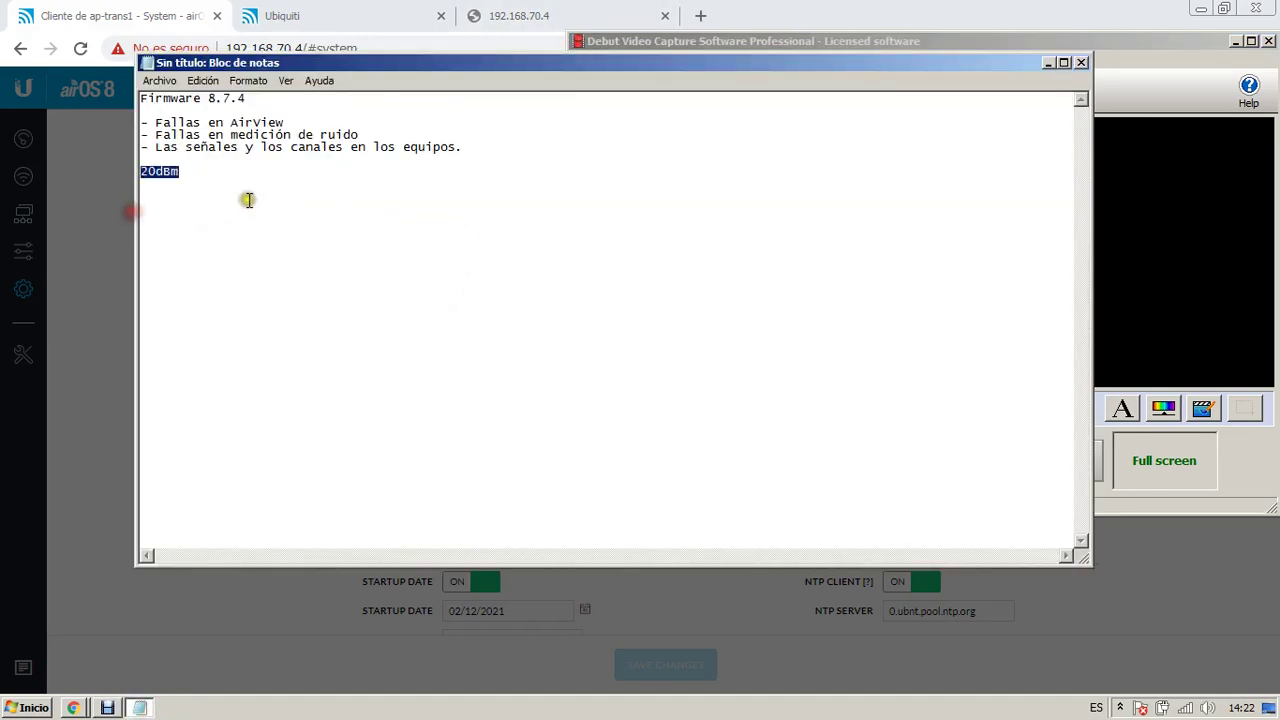
key(BackSpace)
key(BackSpace)
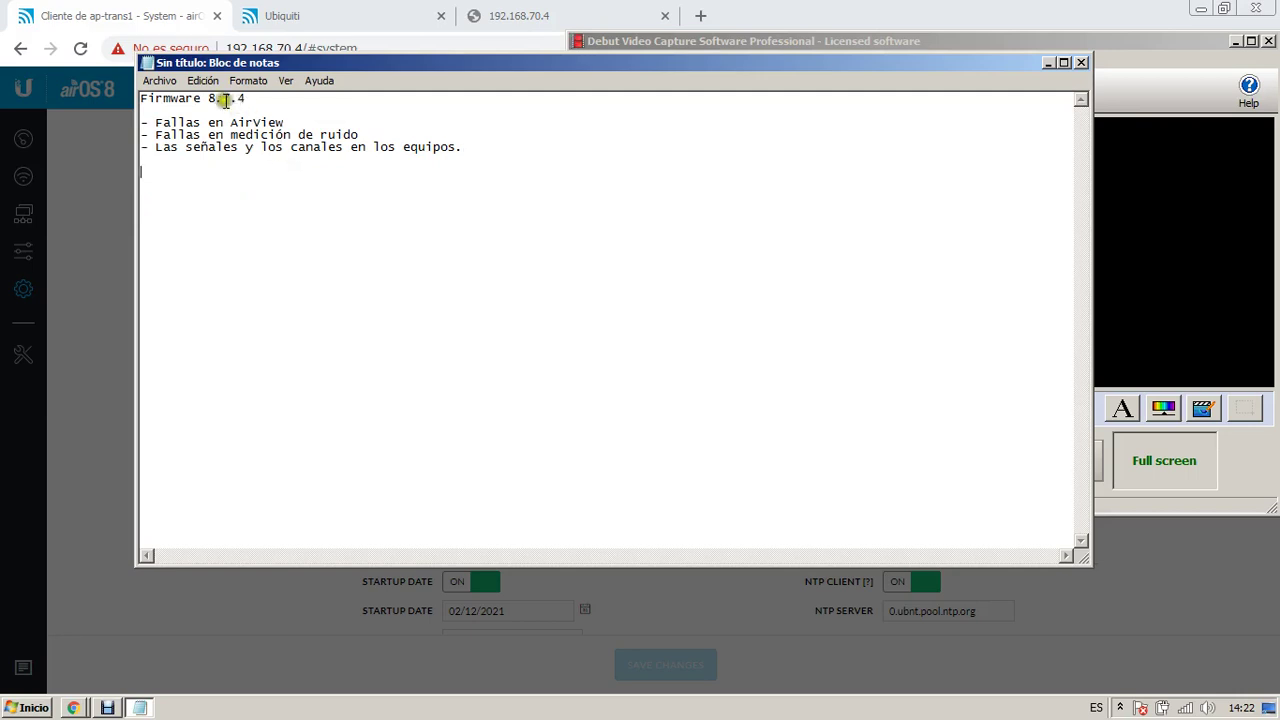
drag(207, 98, 255, 98)
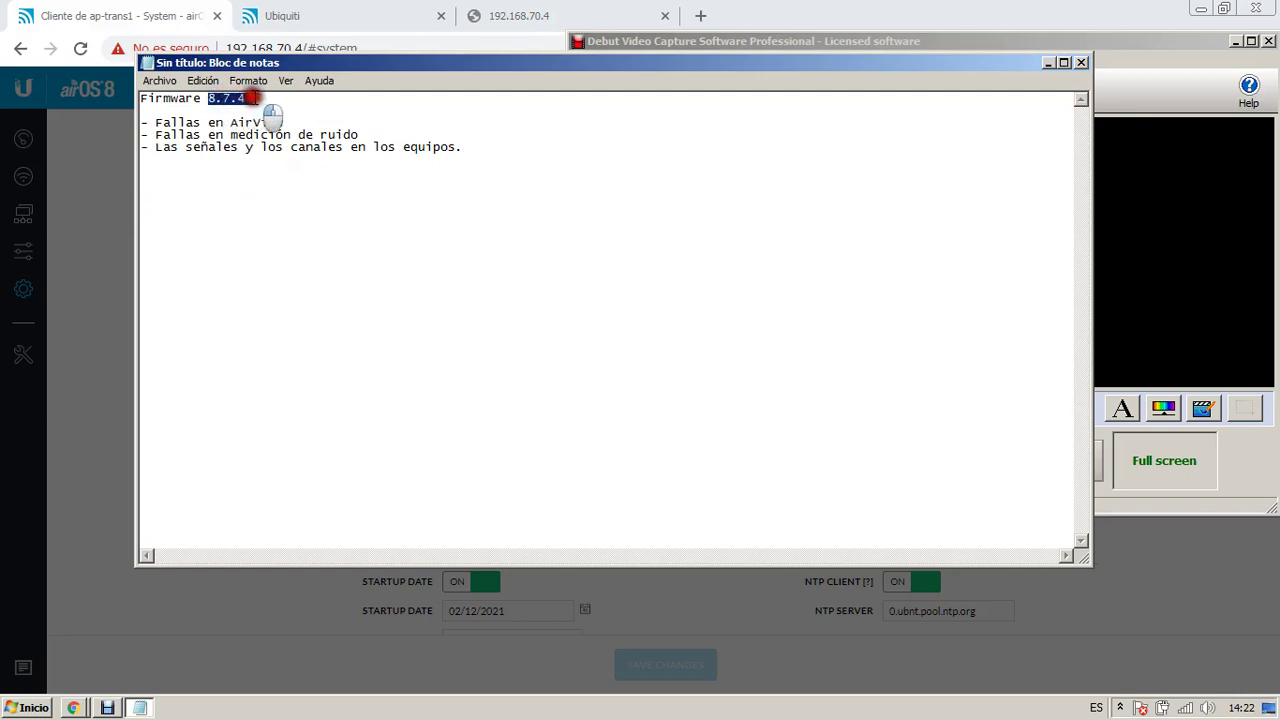
click(531, 187)
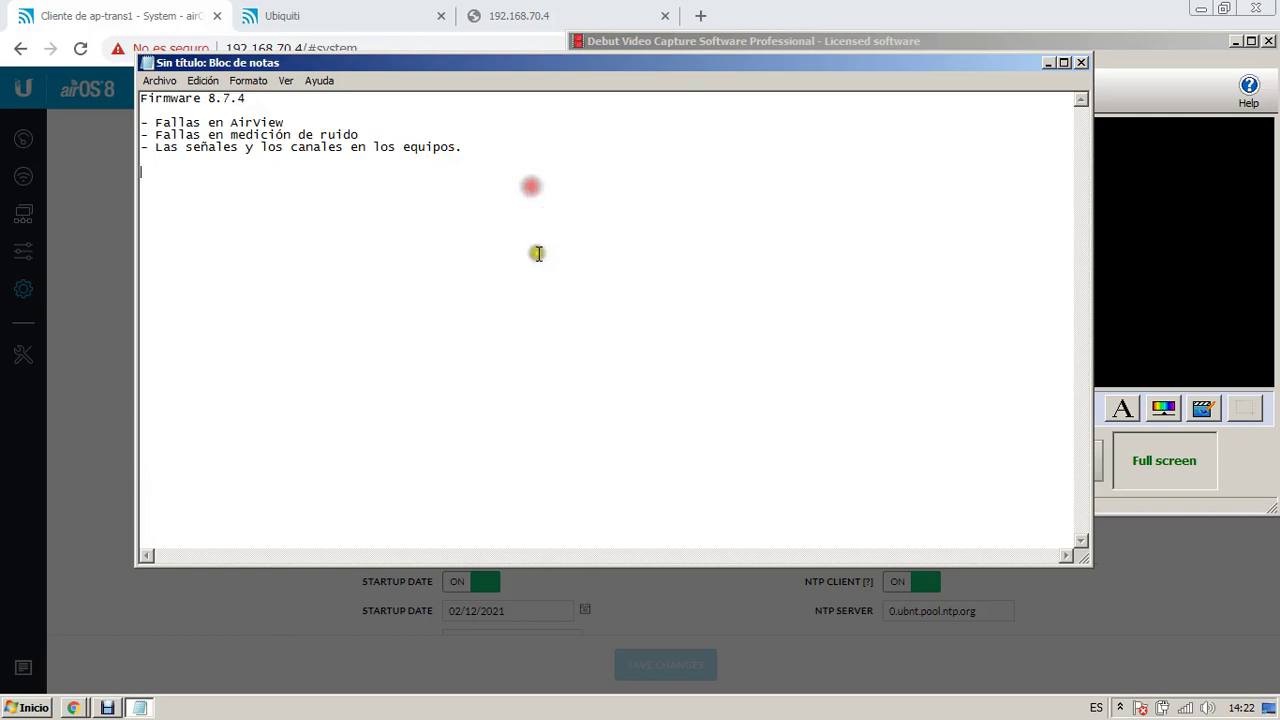
Step: Log in to the 192.168.70.3 radio as admin with its password
click(312, 22)
click(557, 296)
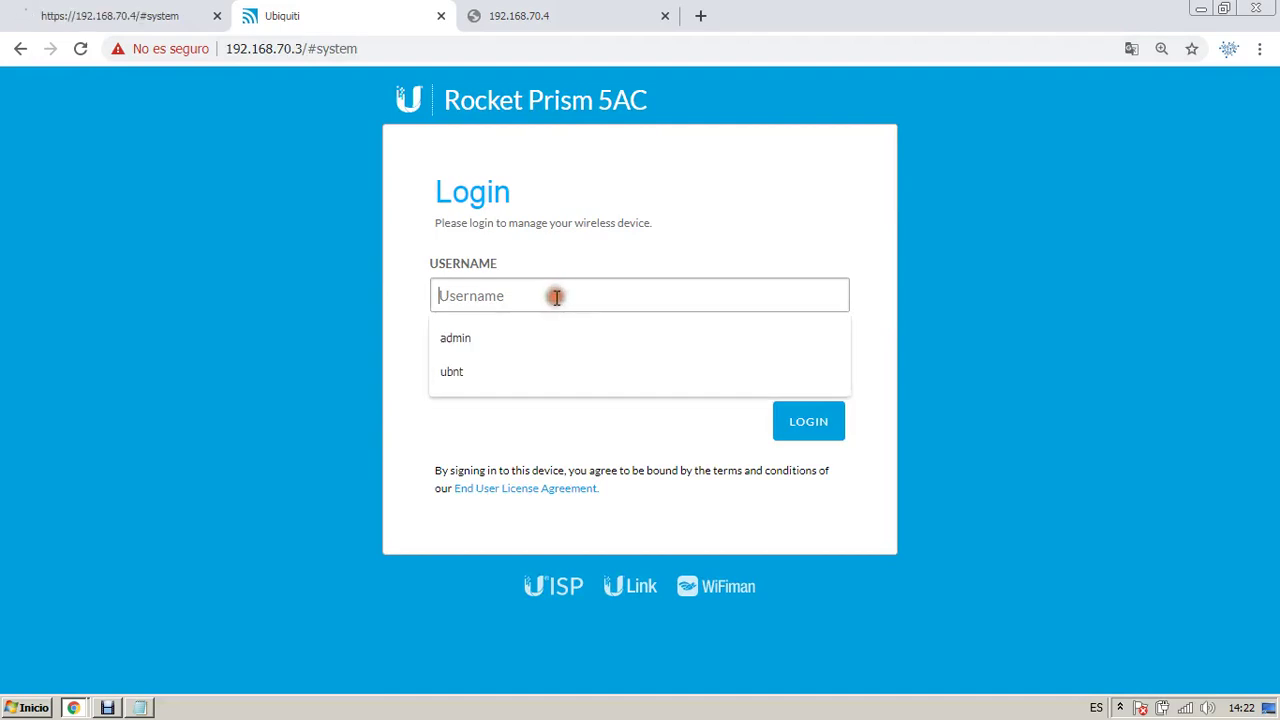
key(Tab)
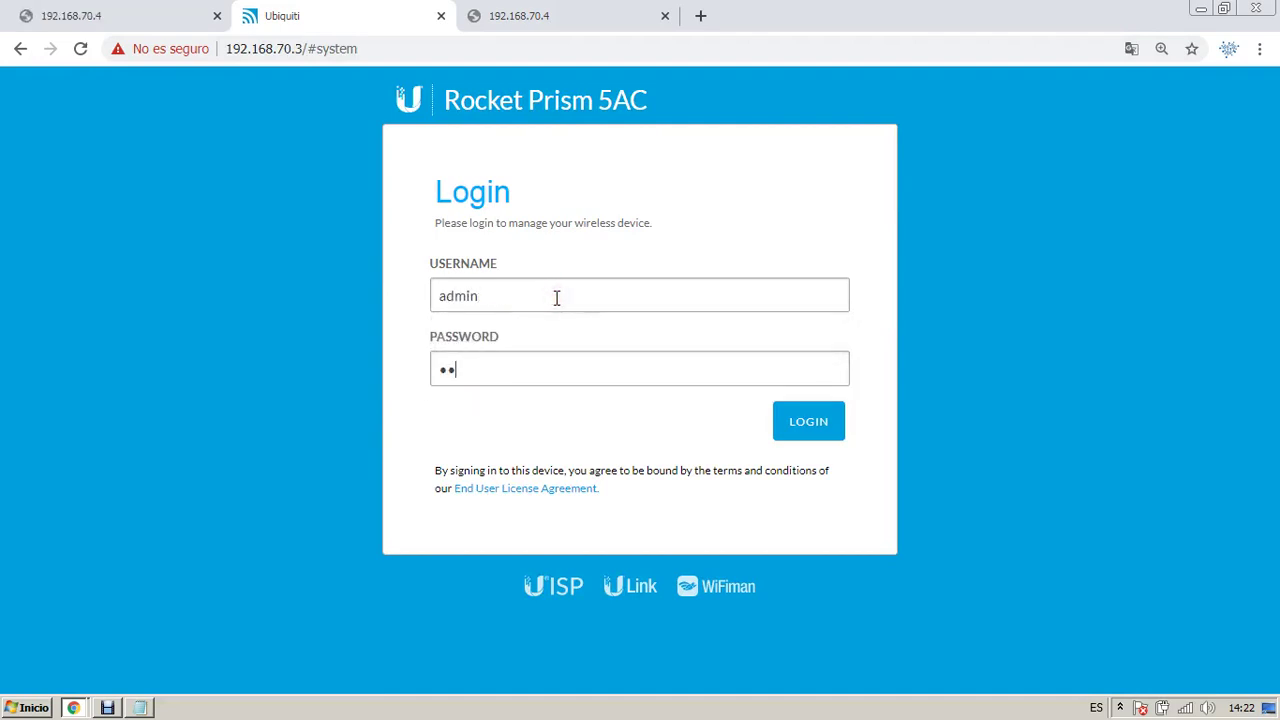
key(Return)
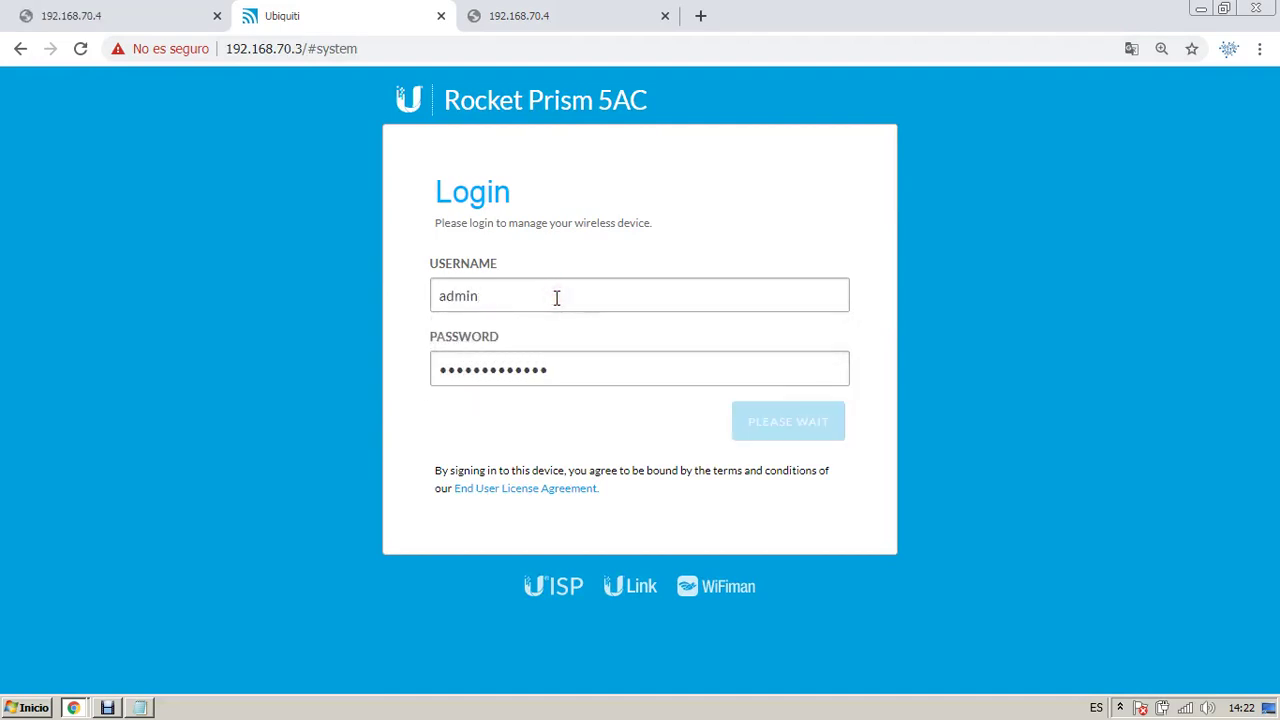
Step: Retry loading 192.168.70.4 at its base address and close the extra unreachable tab
click(160, 12)
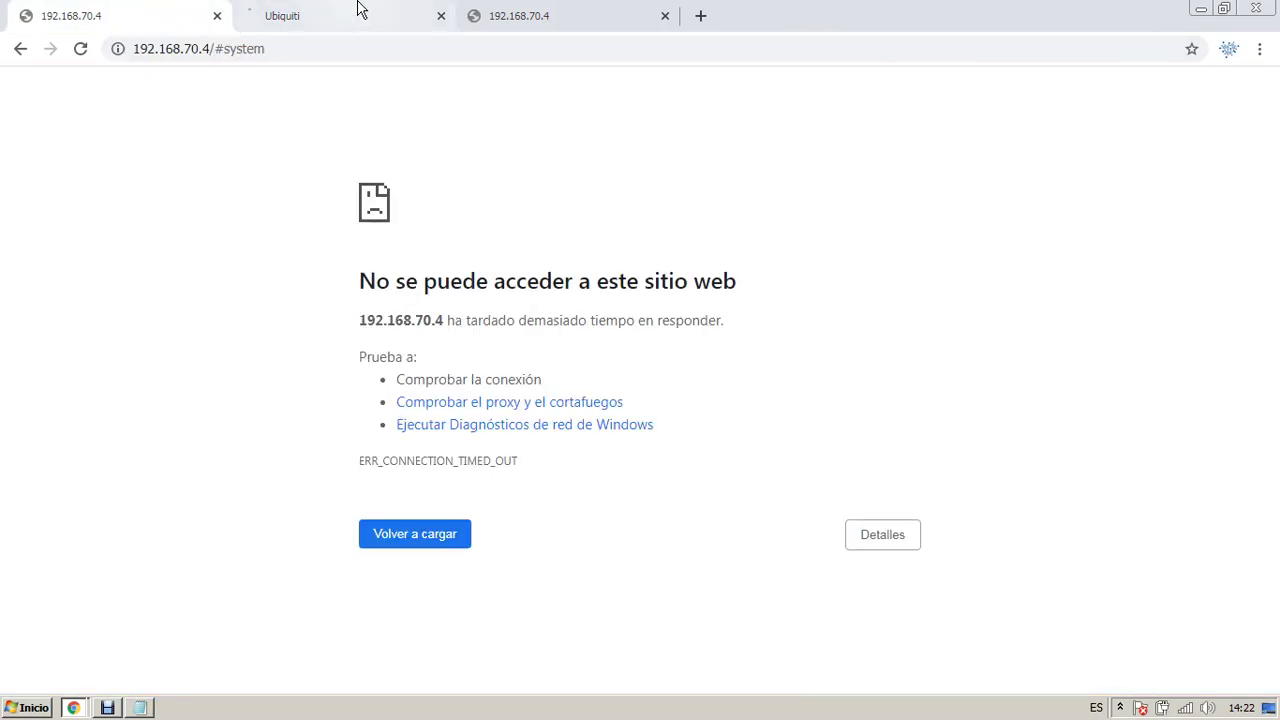
drag(209, 48, 306, 50)
key(BackSpace)
key(Return)
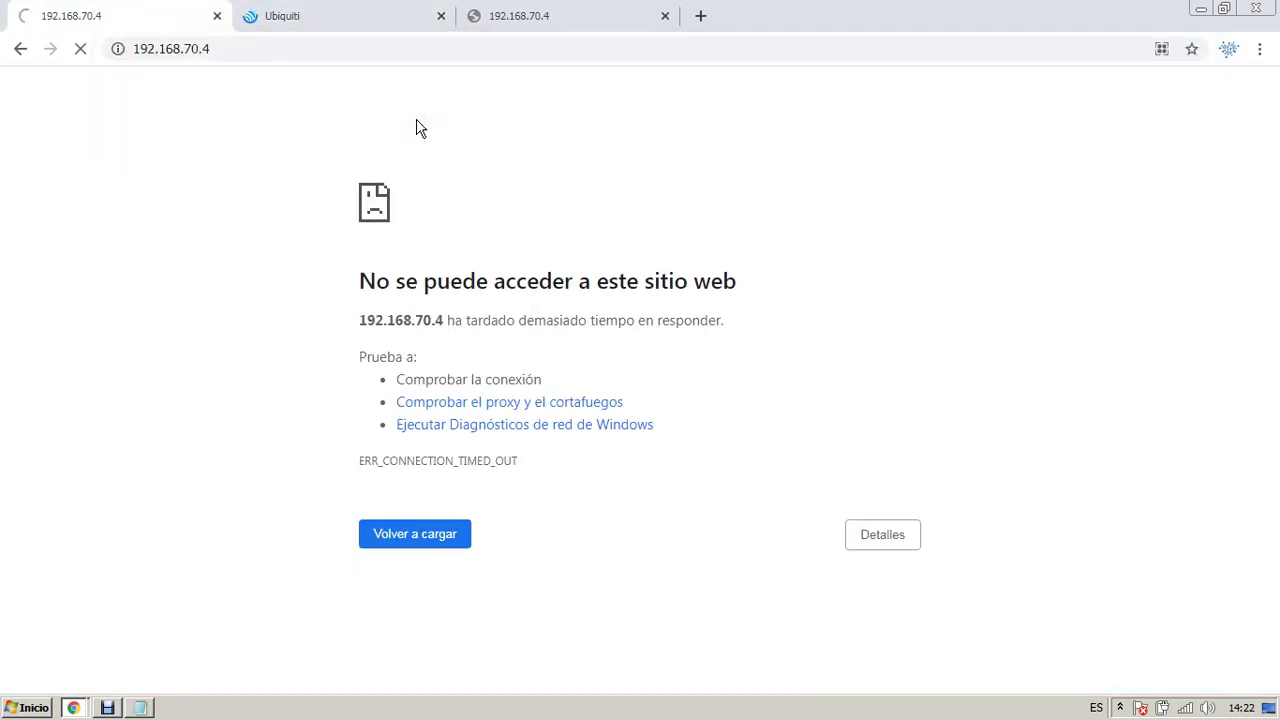
key(ctrl+Tab)
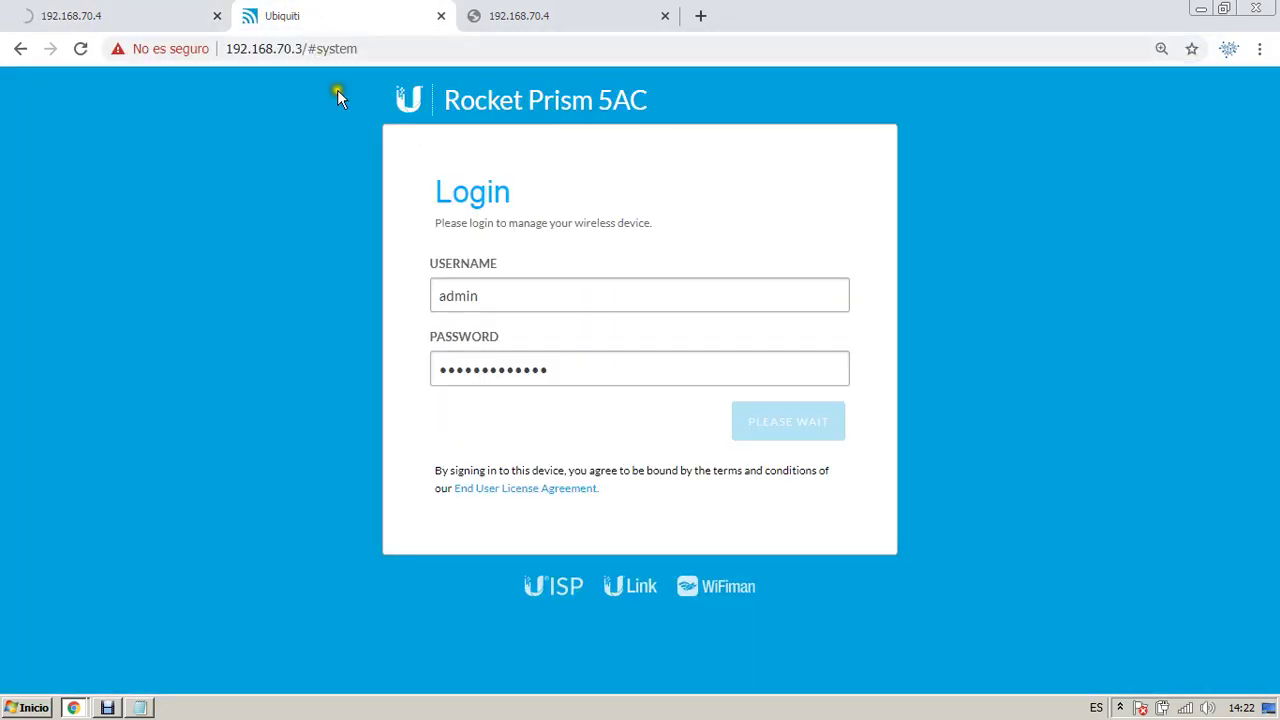
click(82, 49)
key(ctrl+shift+Tab)
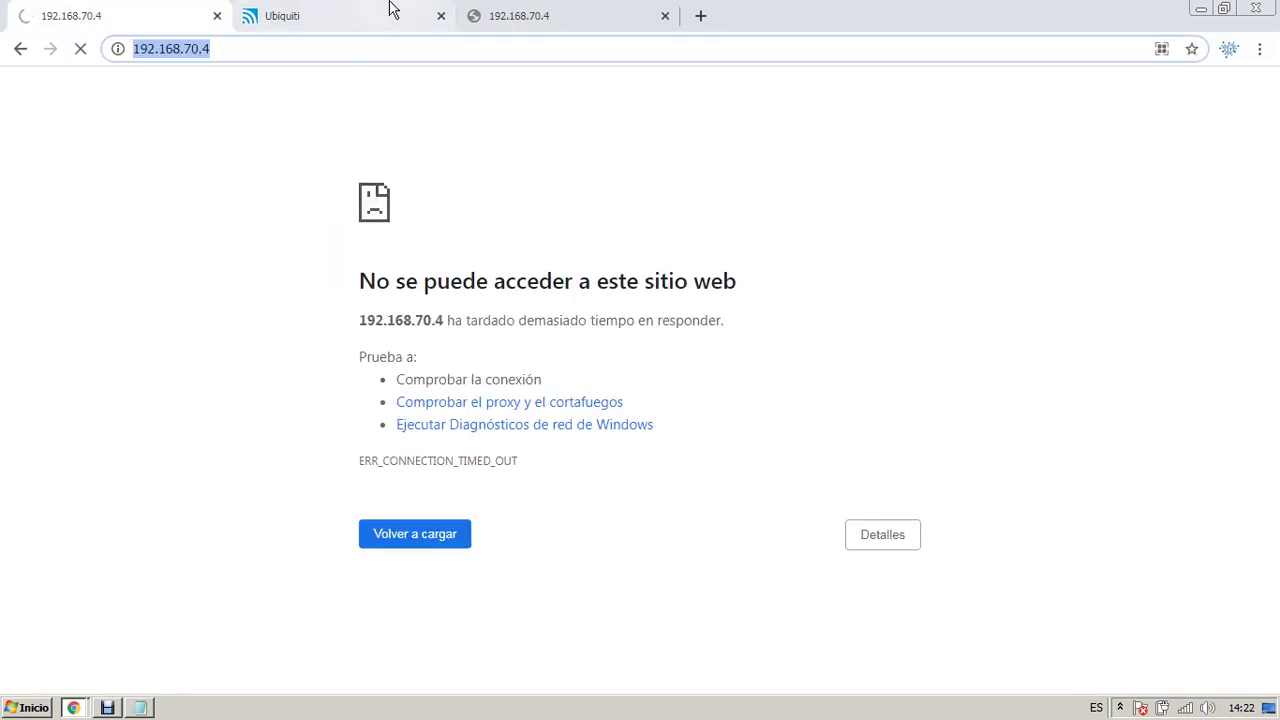
click(393, 12)
click(551, 12)
click(665, 16)
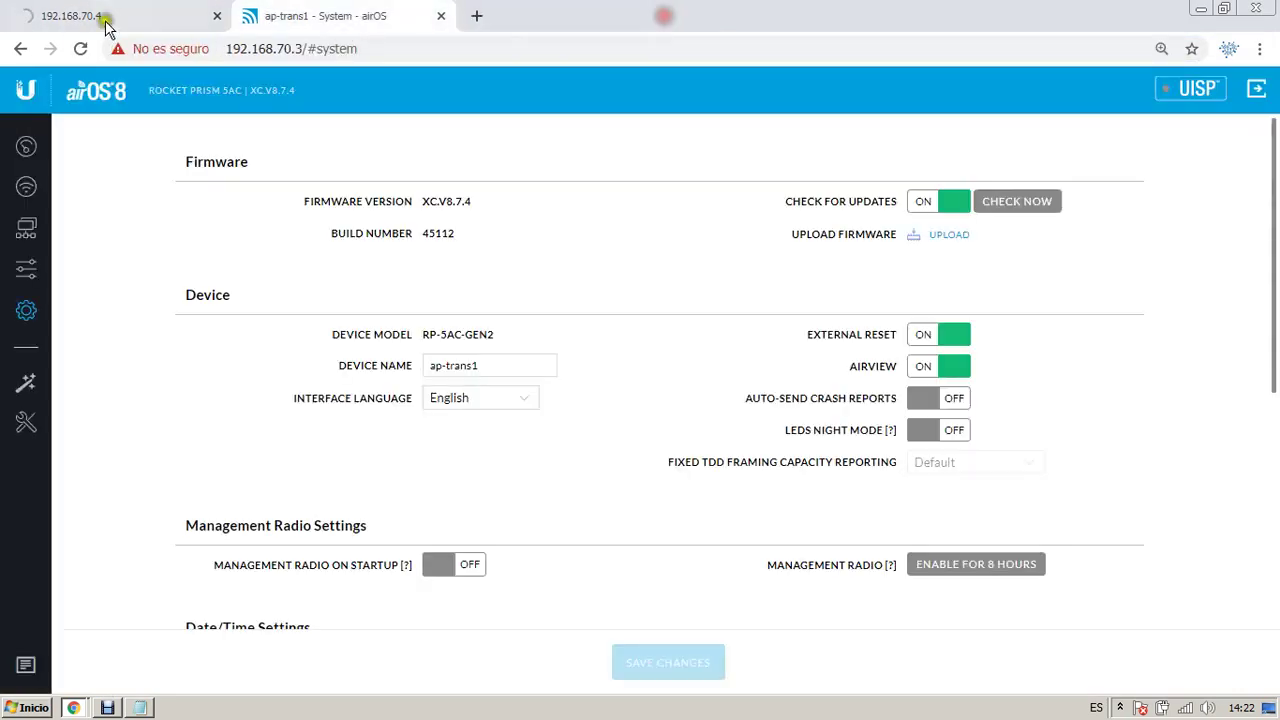
click(92, 10)
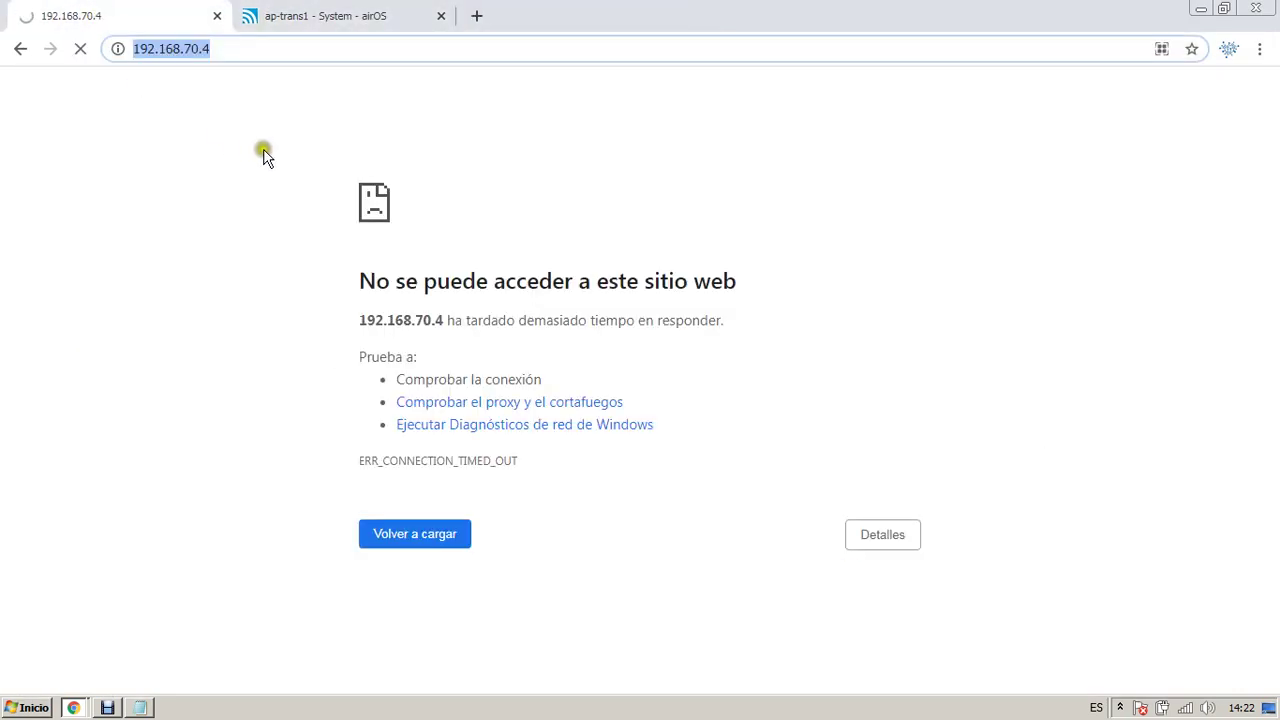
Step: Confirm the ap-trans1 System page shows firmware version XC.V8.7.4
click(280, 20)
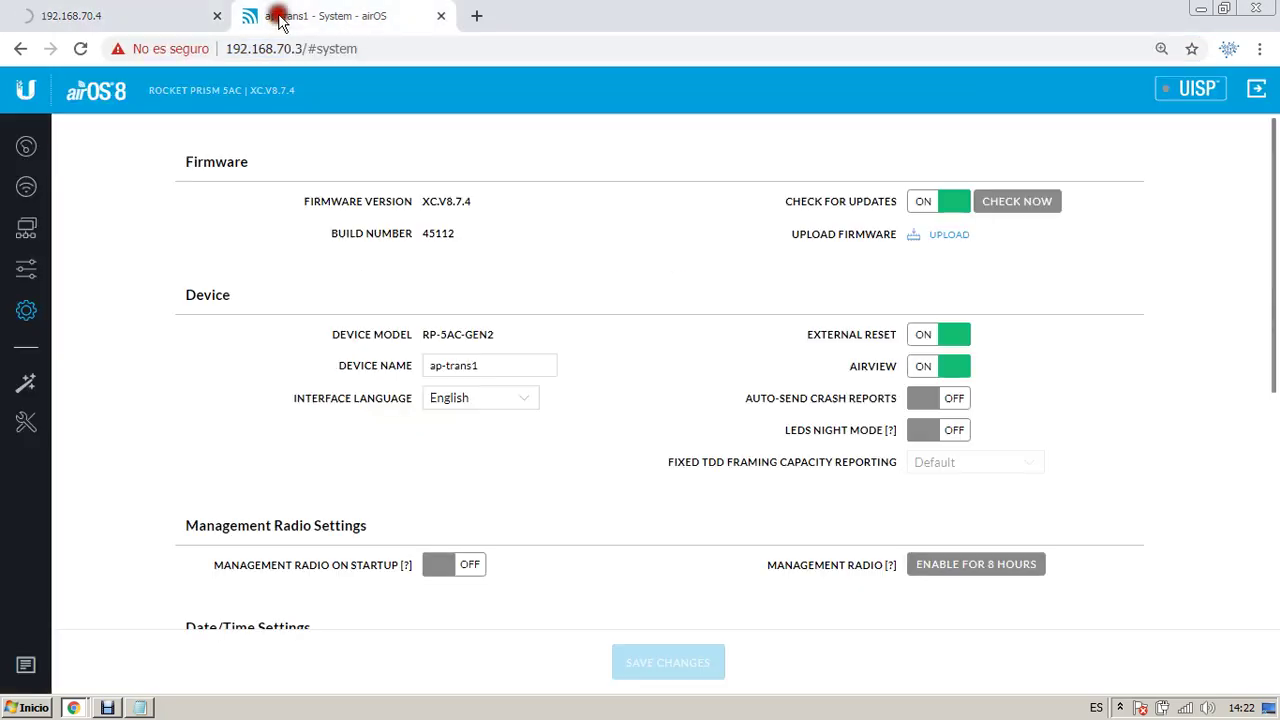
click(476, 201)
drag(476, 201, 422, 206)
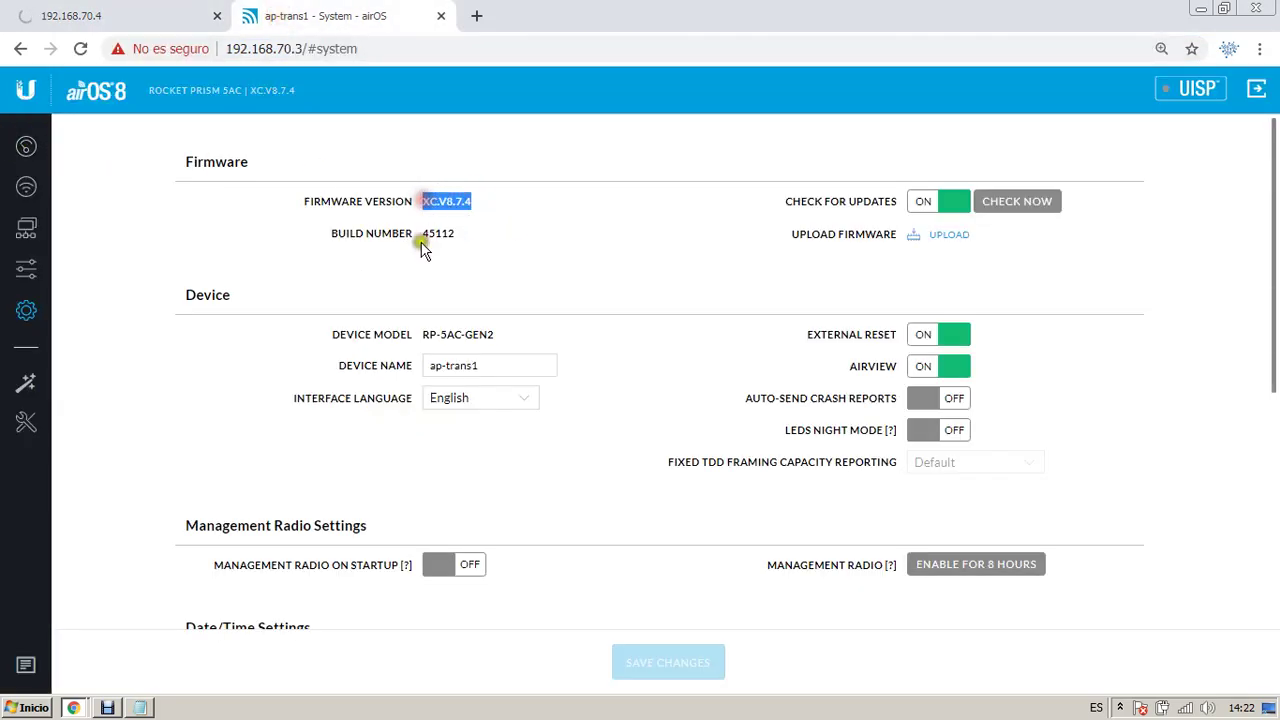
click(481, 199)
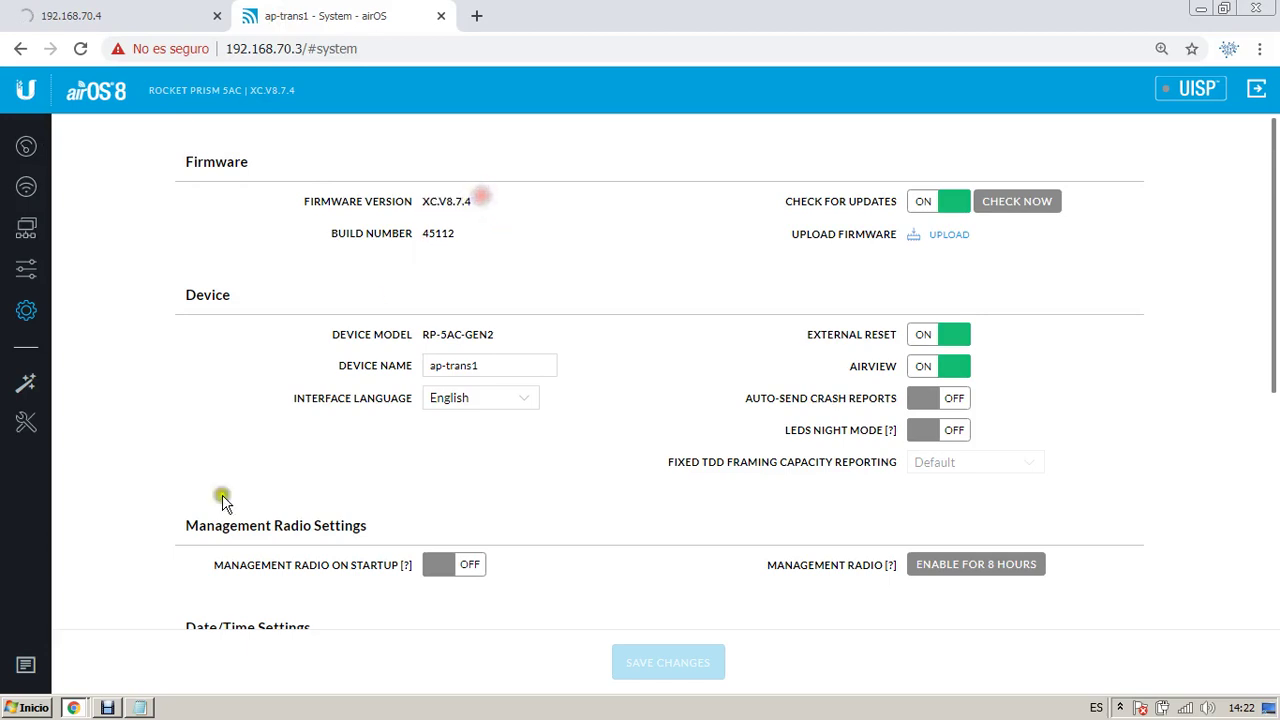
right_click(463, 205)
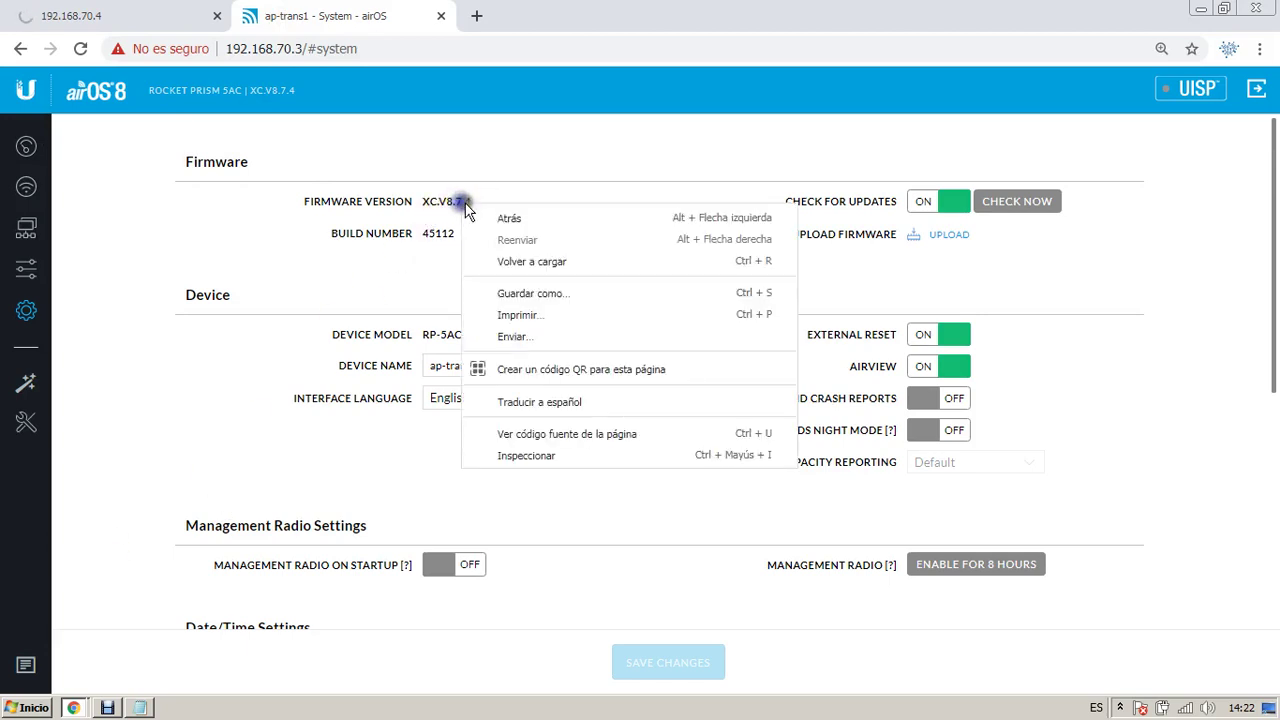
click(472, 200)
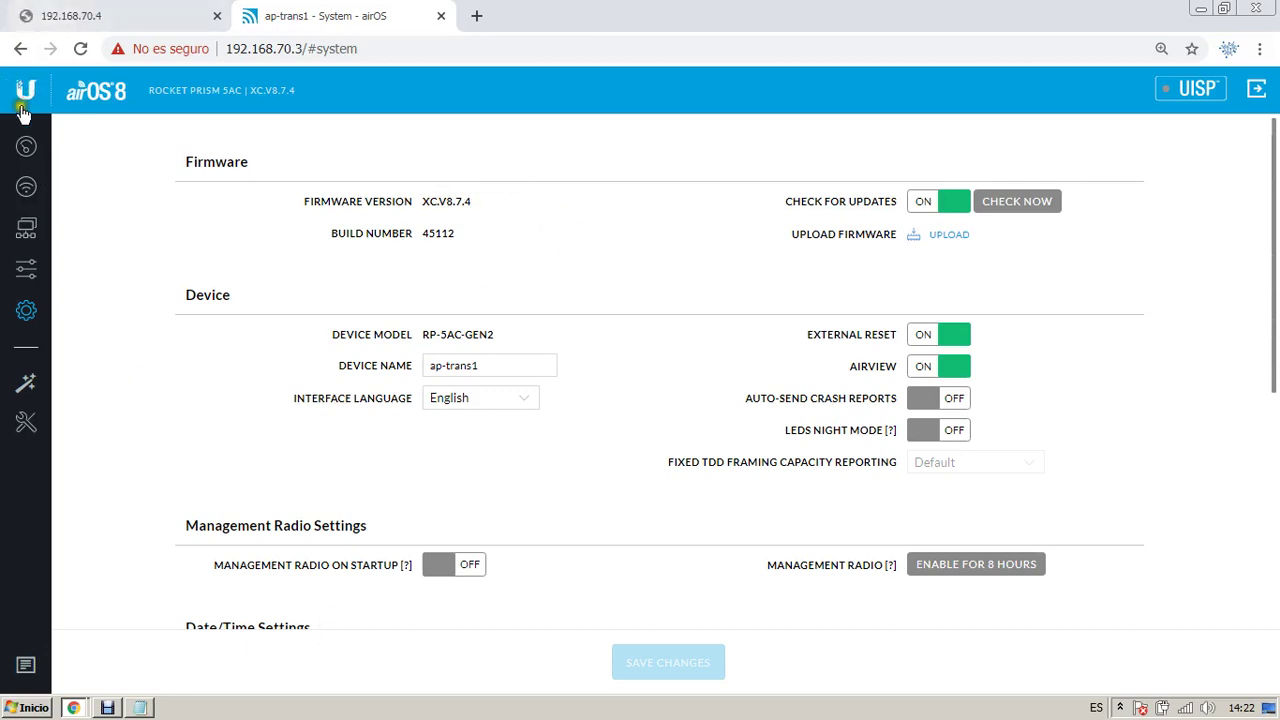
Step: Open the ap-trans1 dashboard and review the roughly -37 dBm local and remote signal readings
click(32, 144)
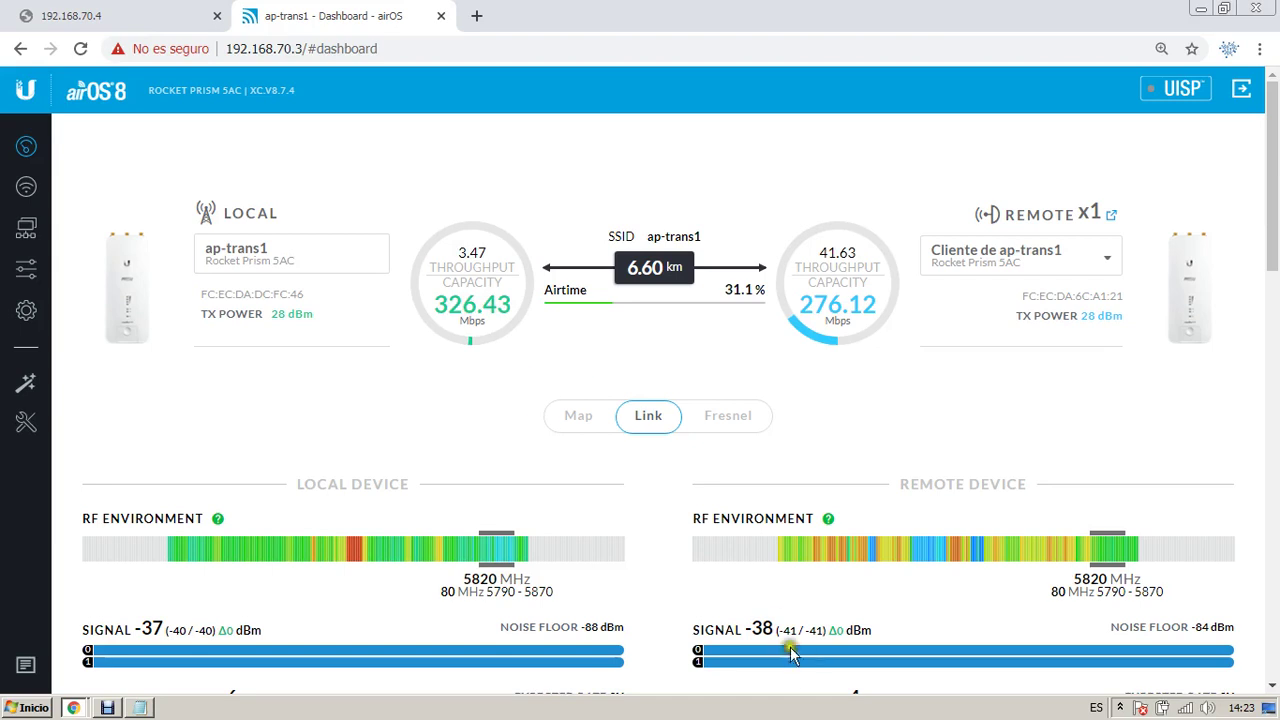
drag(770, 632, 135, 622)
click(135, 622)
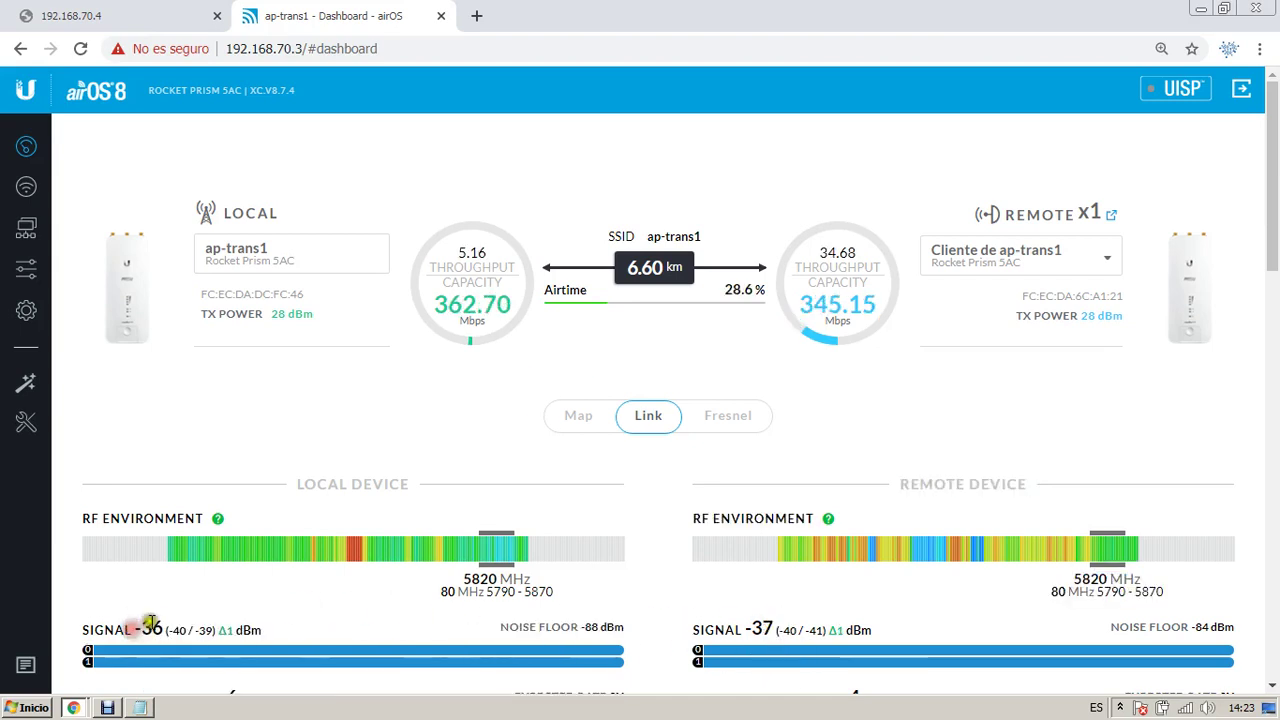
Step: Correct the Db line to dBm and add the '0' mejor señal and '100' peor señal notes
click(140, 707)
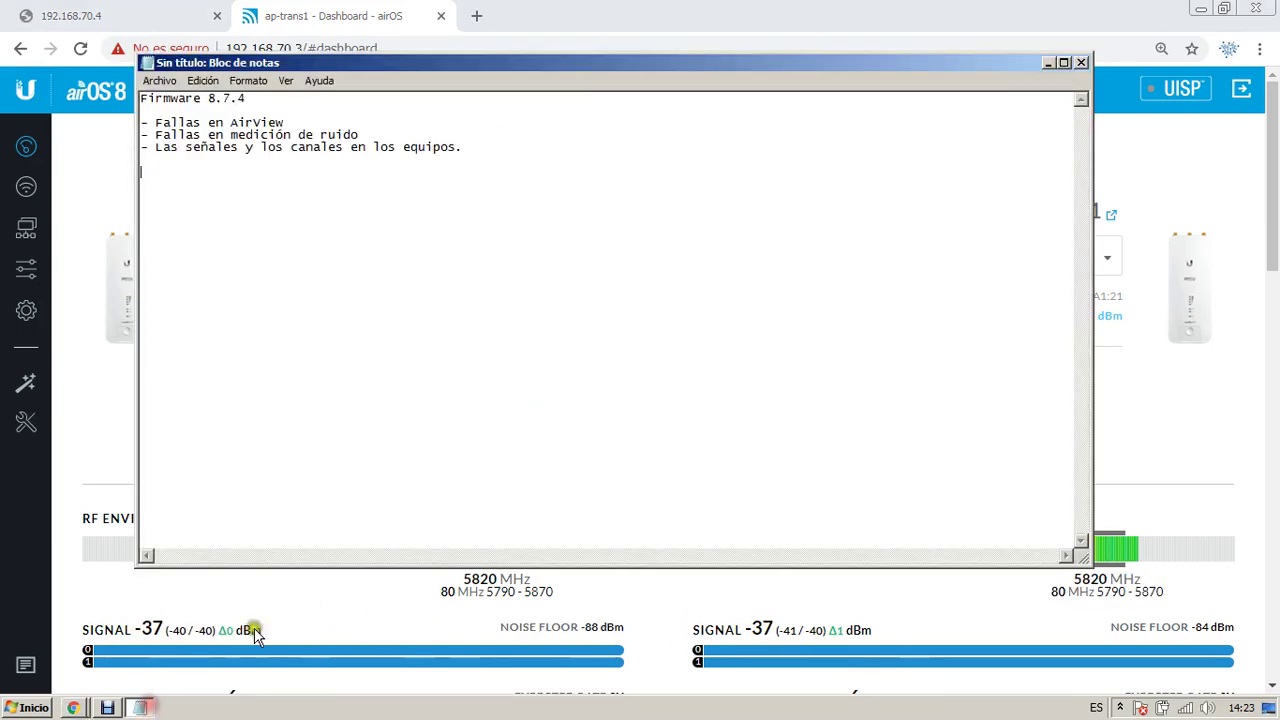
drag(481, 62, 813, 80)
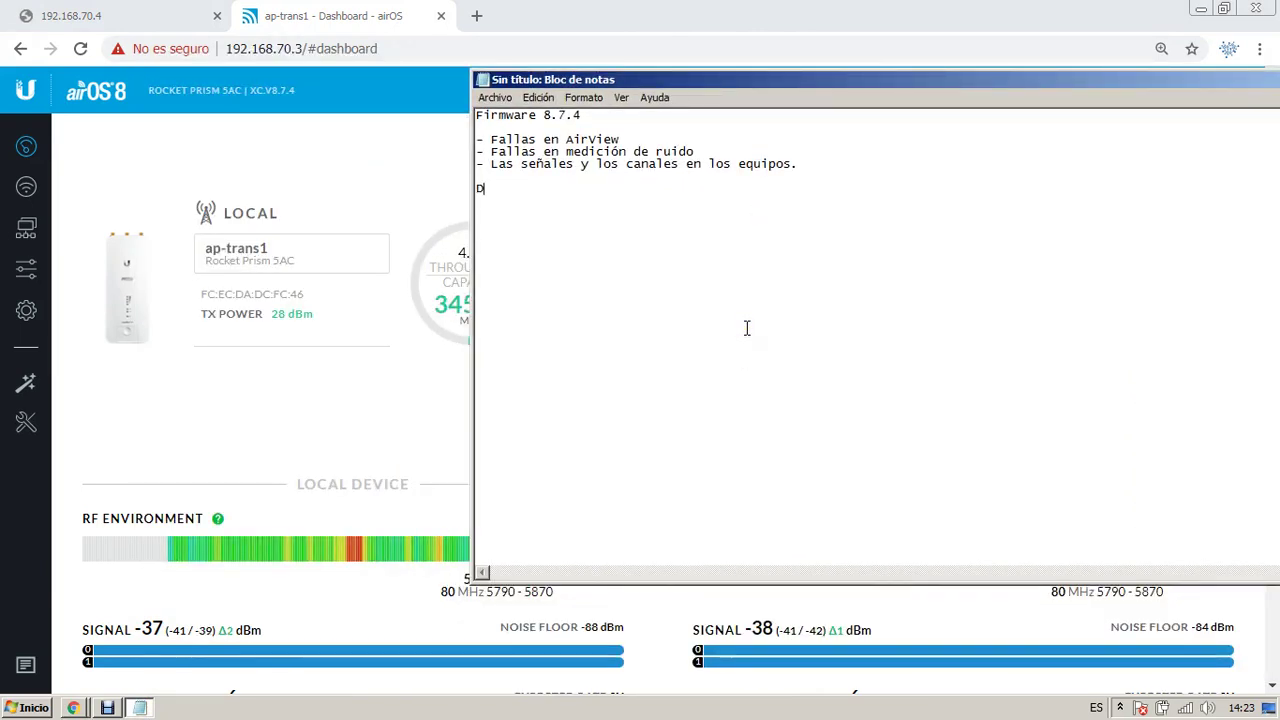
key(BackSpace)
key(BackSpace)
text(dBm )
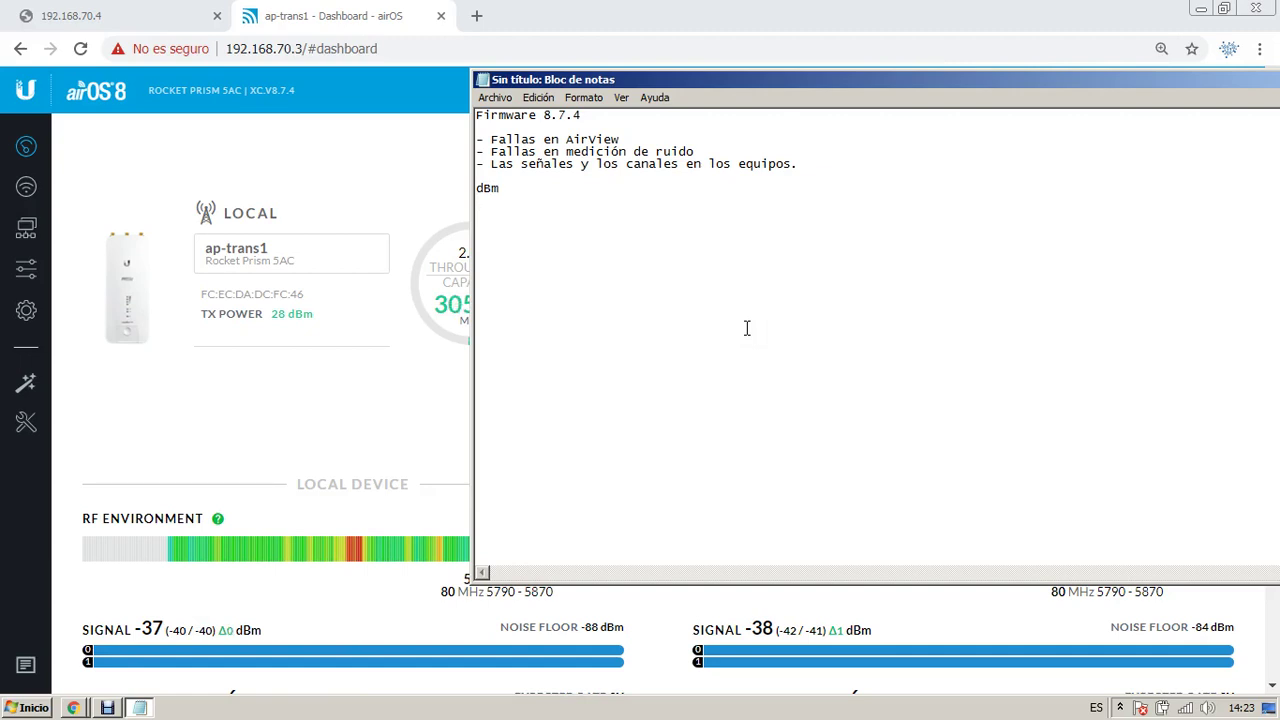
text("0)
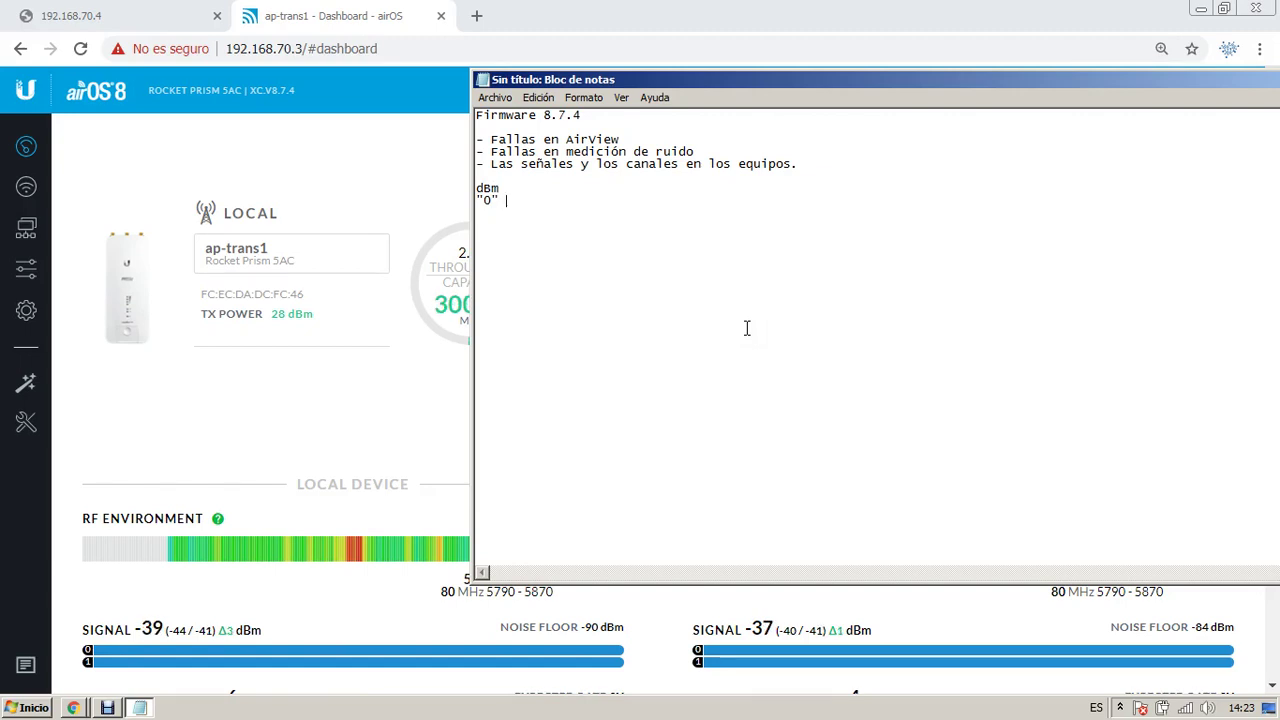
key(BackSpace)
text(mejor)
text( señal)
text( "100" )
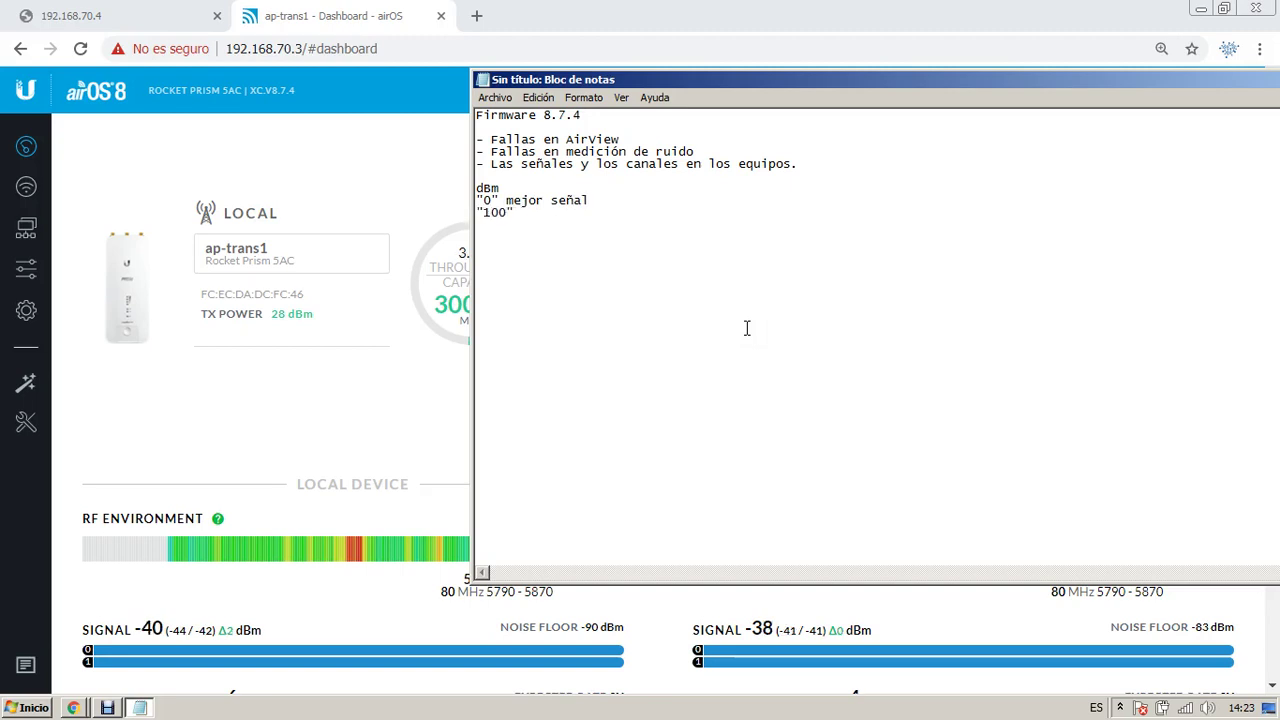
text(peor señal)
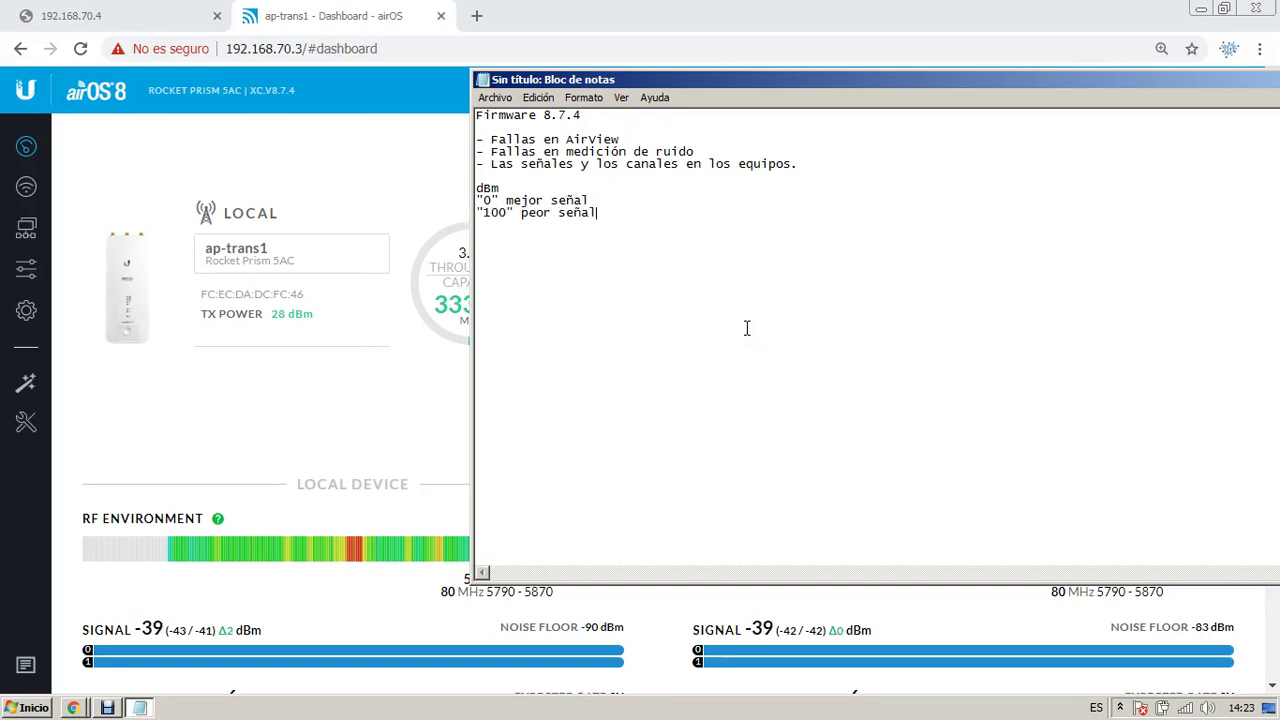
key(Return)
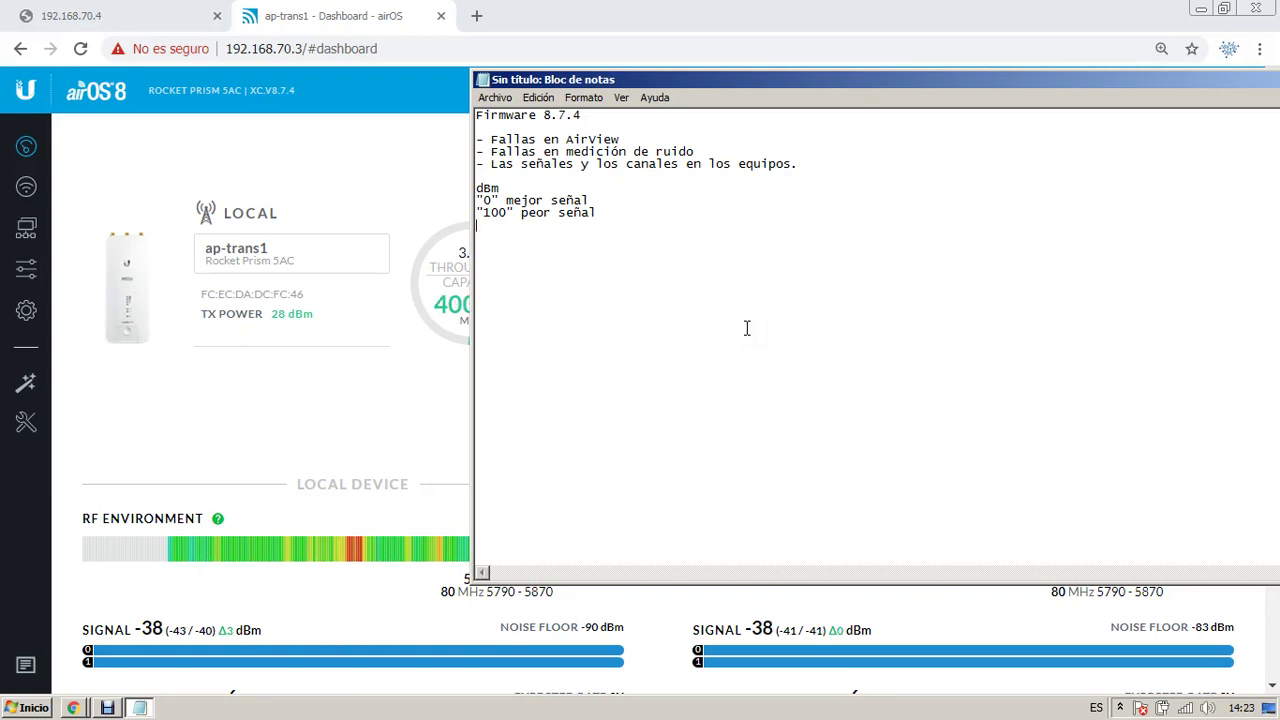
Step: Compare the dashboard's local and remote signals and note '- Señal: 37 - 40' in Notepad
click(140, 627)
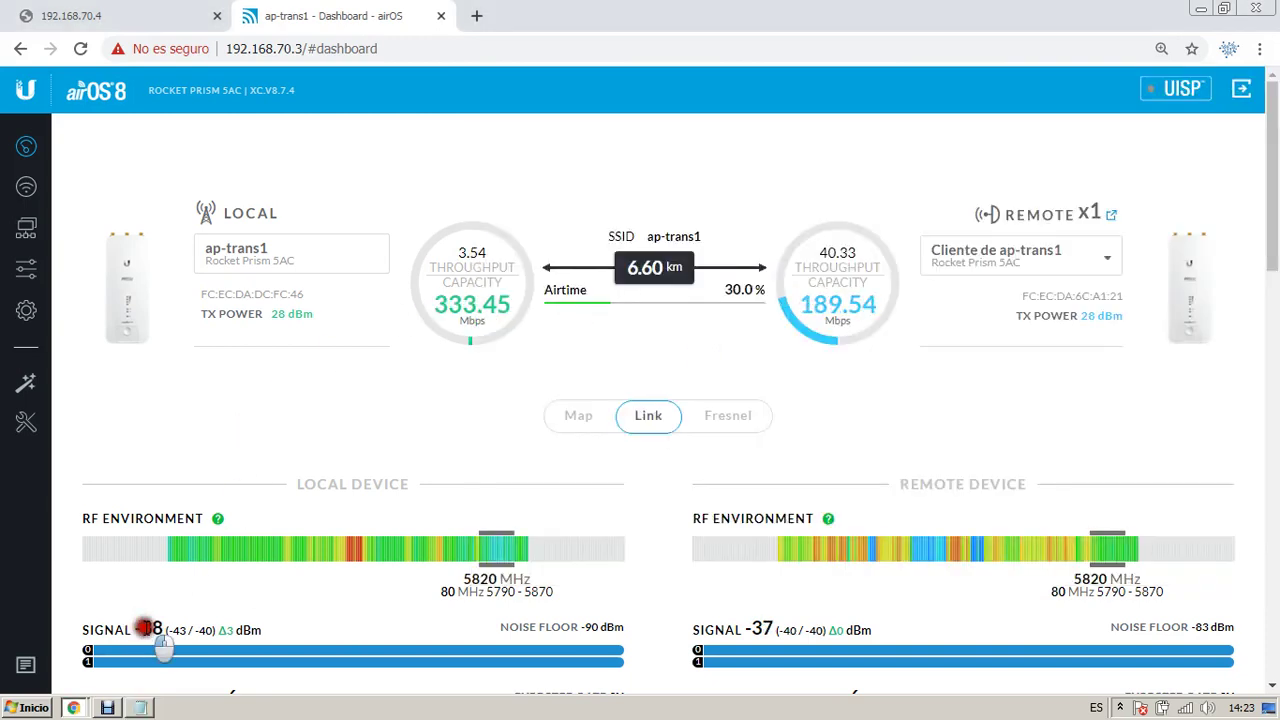
click(762, 628)
click(764, 625)
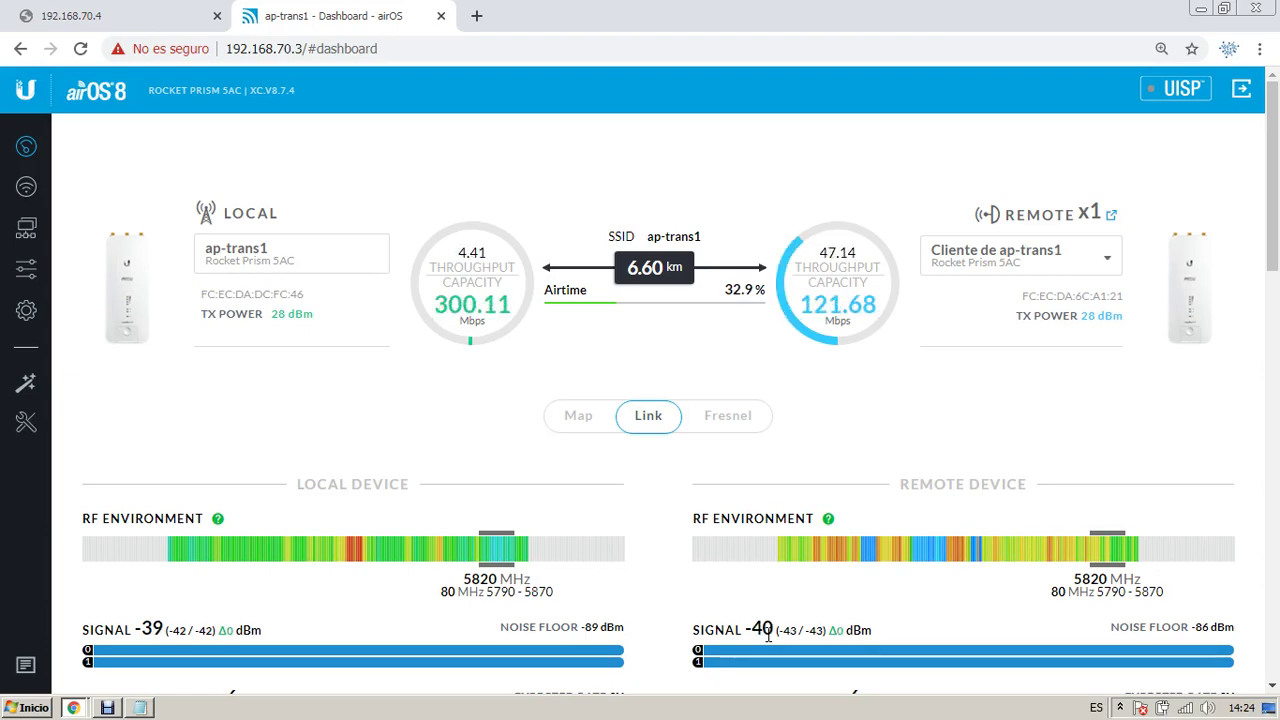
key(alt+Tab)
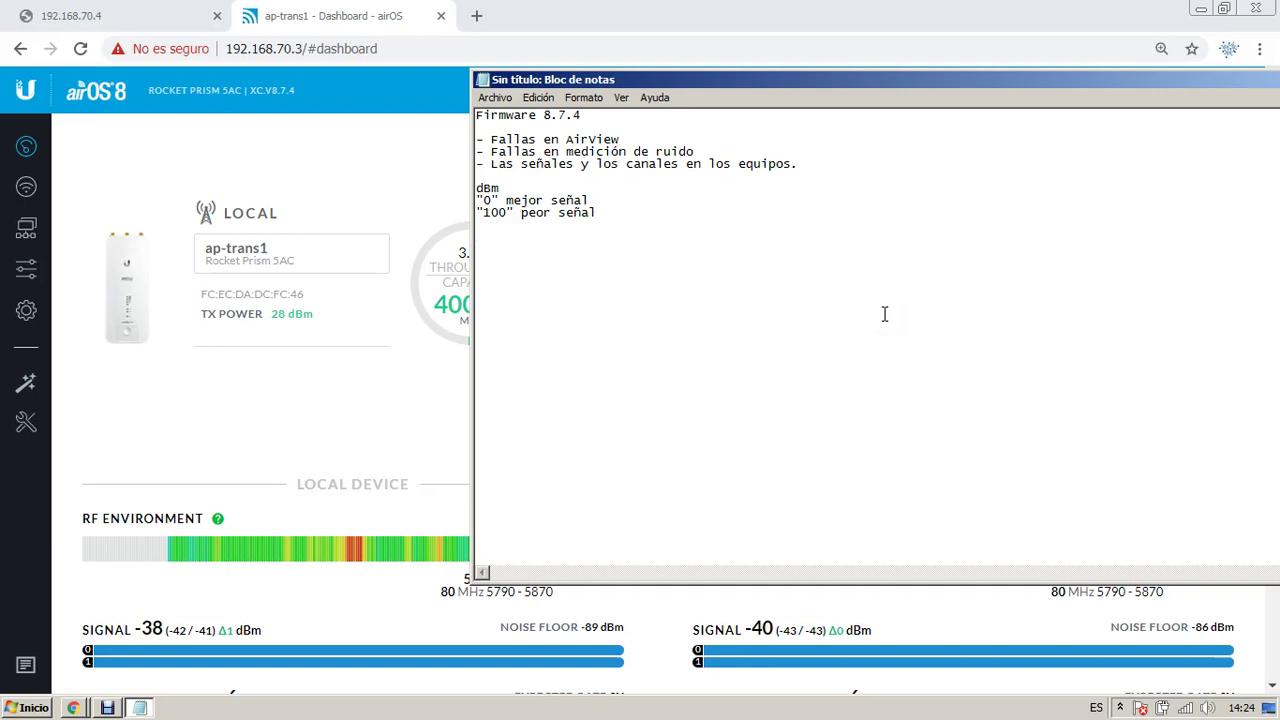
text(- Señal: )
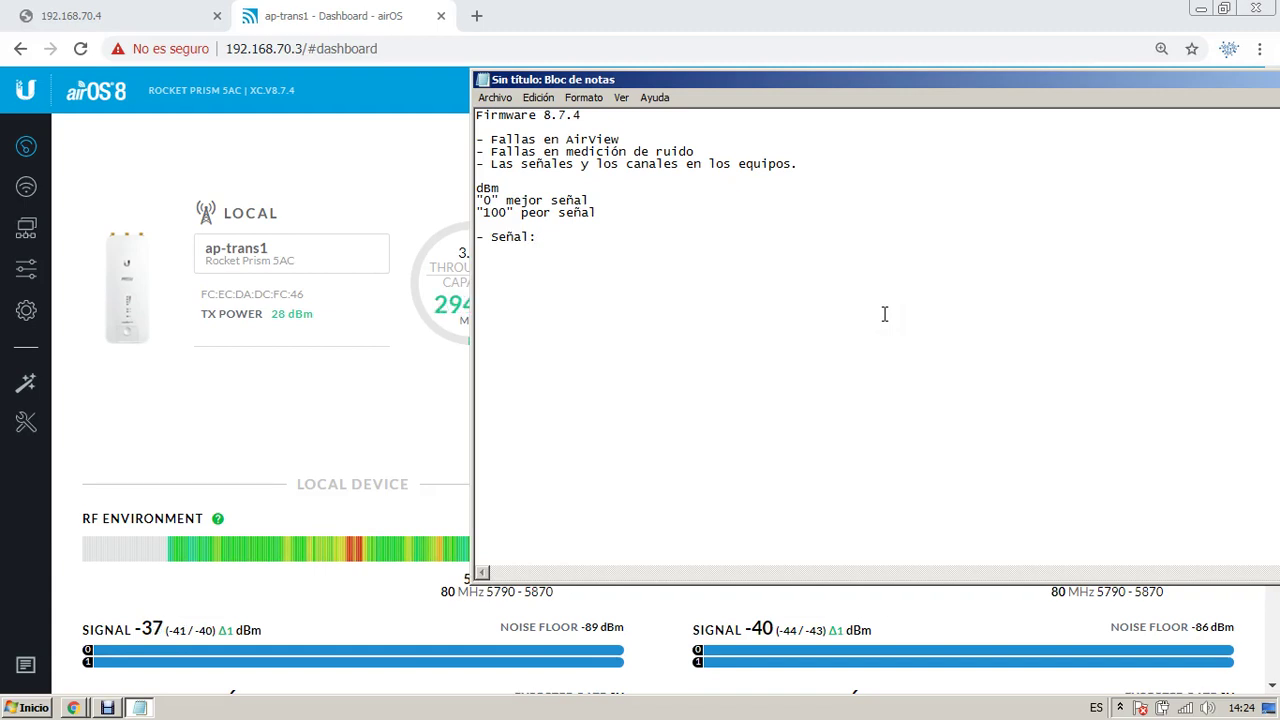
text(37 - 40)
key(alt+Tab)
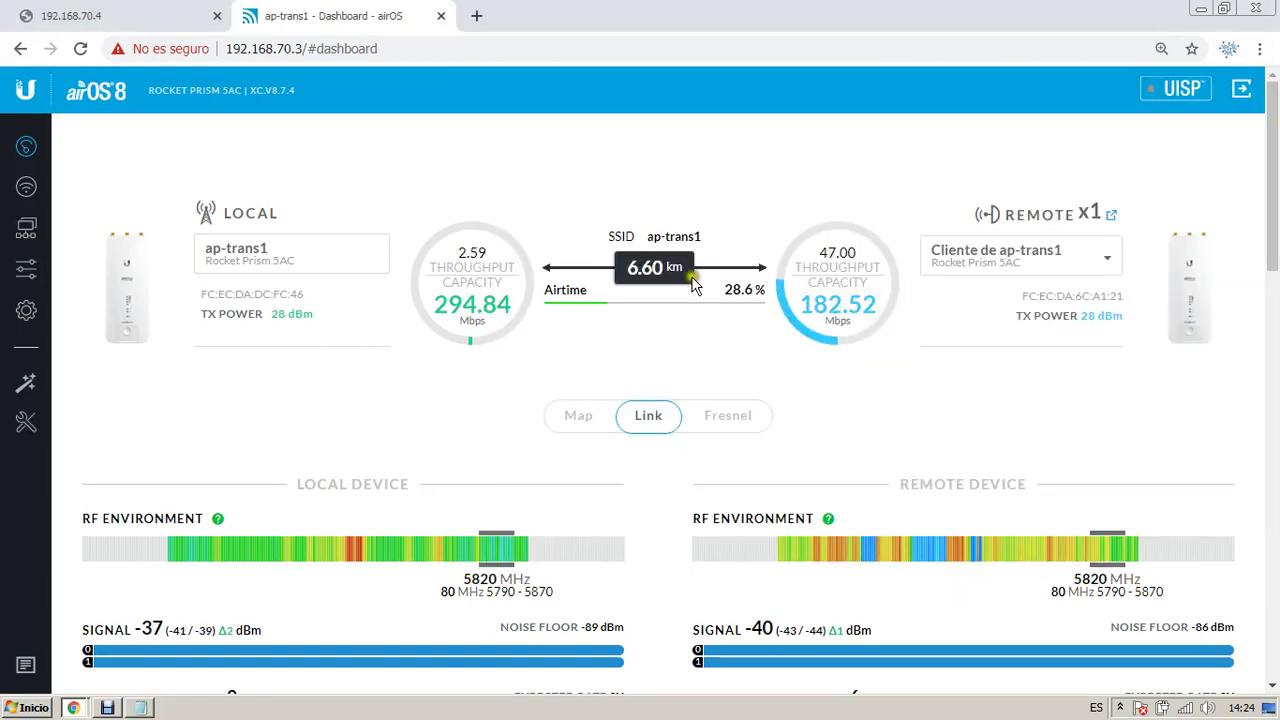
scroll(695, 285, down, 1)
Step: Run a network ping to 192.168.70.4 from the Tools menu
click(26, 422)
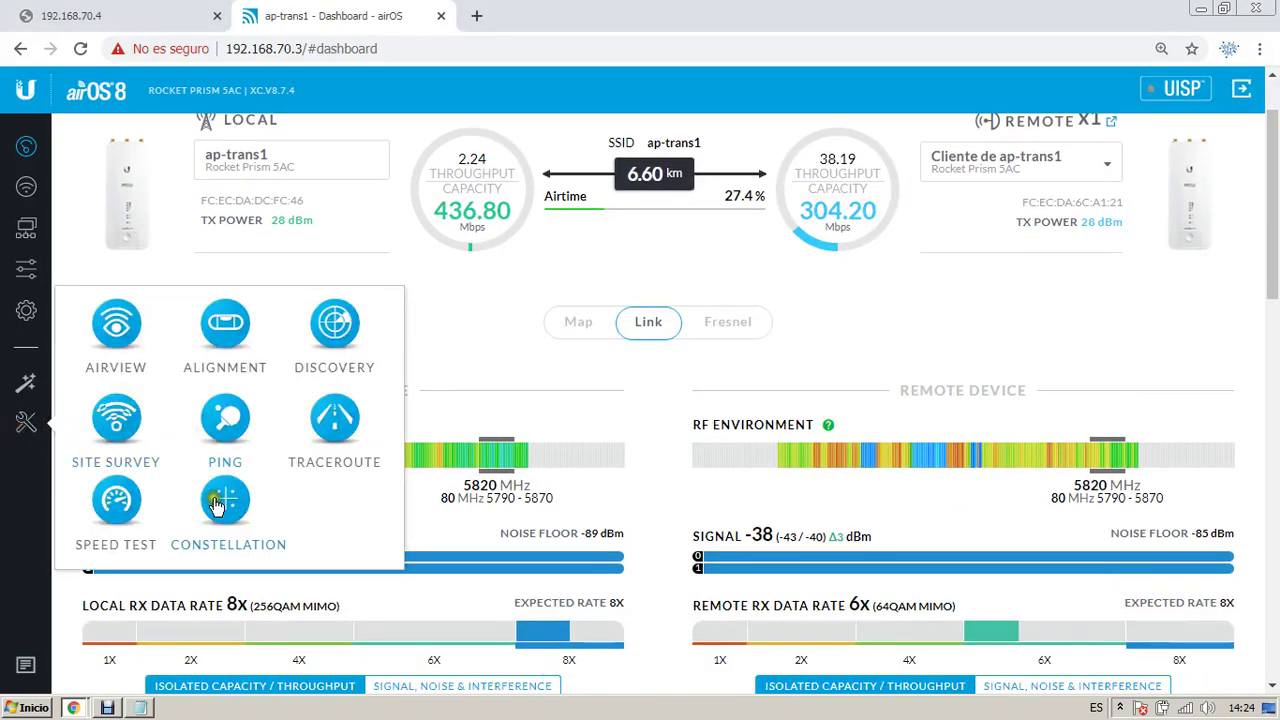
click(225, 420)
click(474, 178)
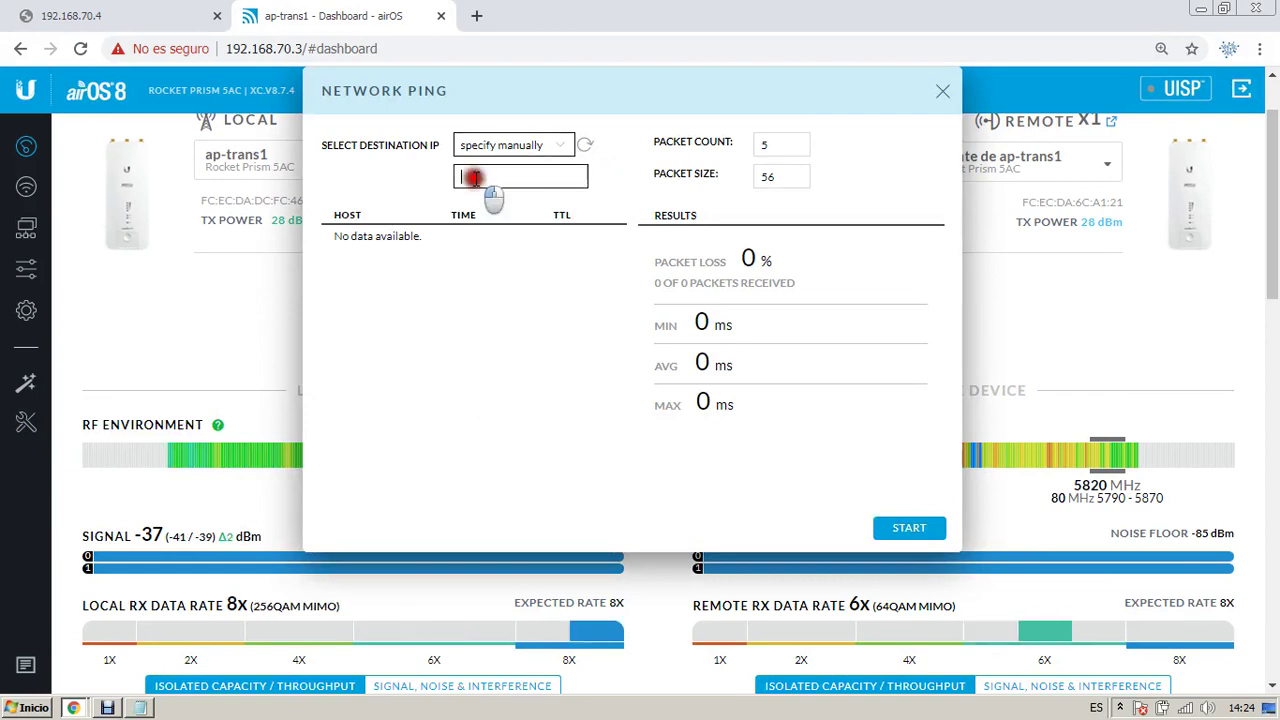
text(192.)
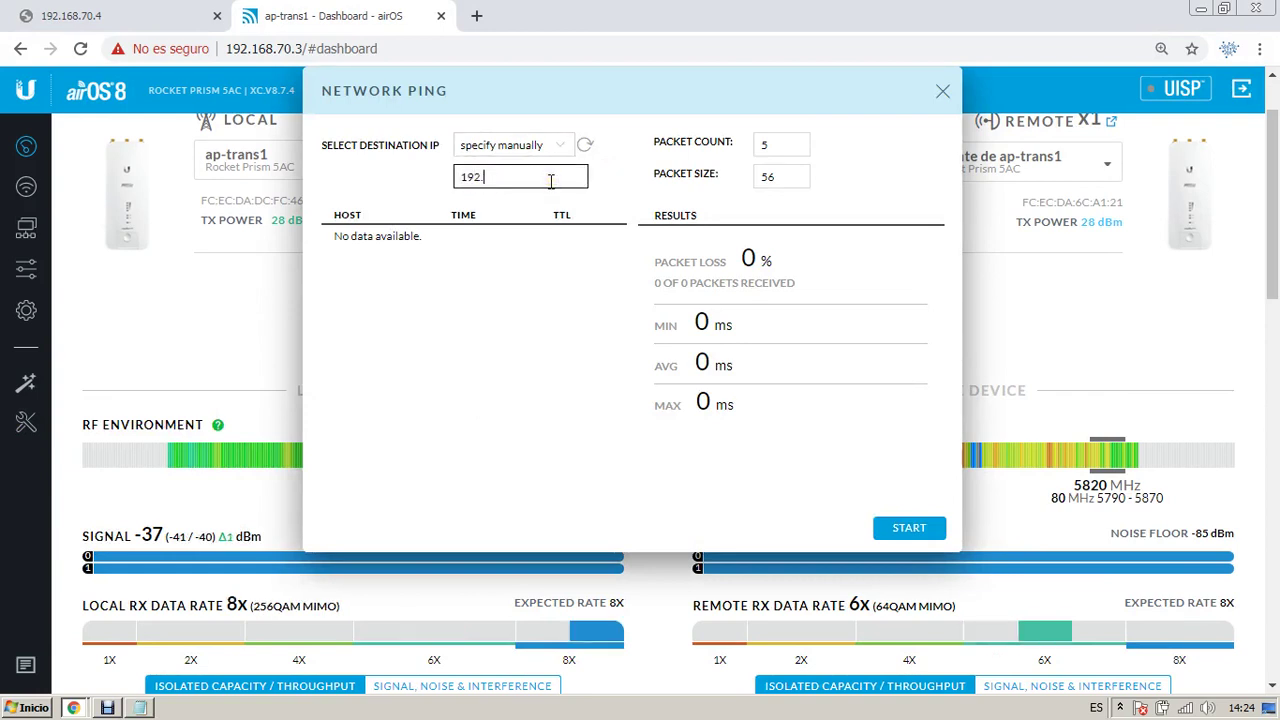
text(168.70.4)
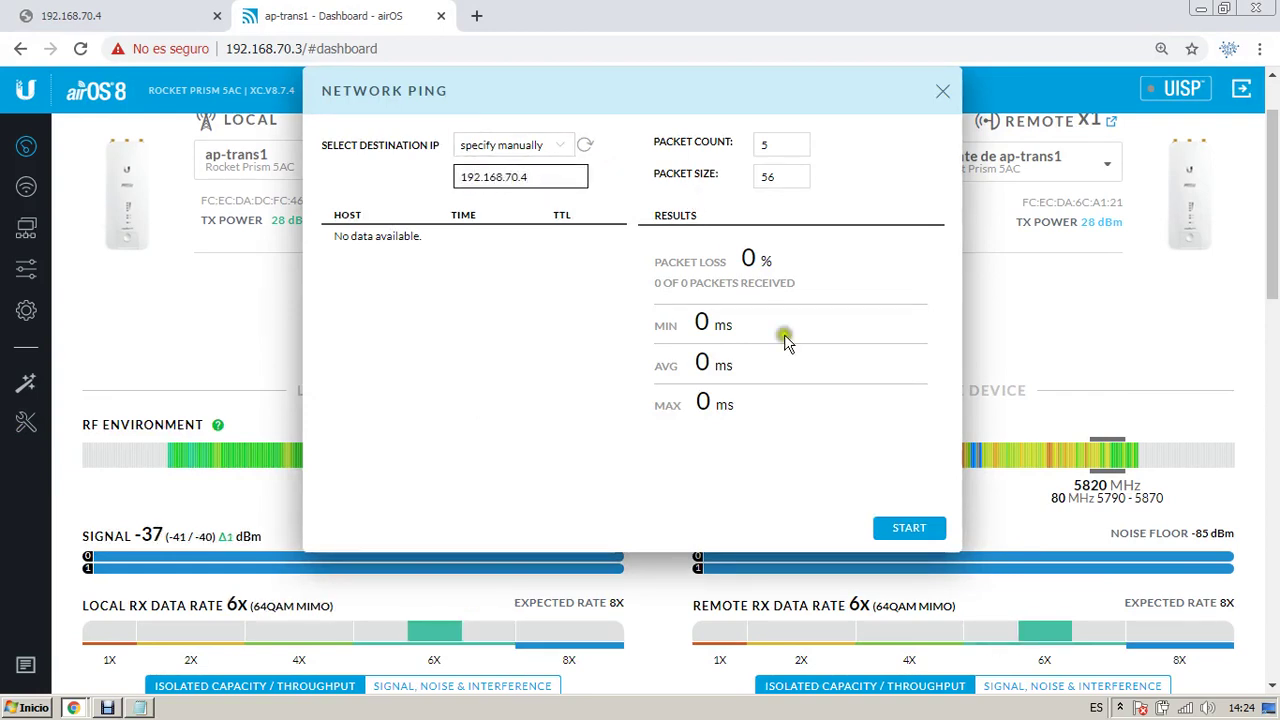
click(906, 527)
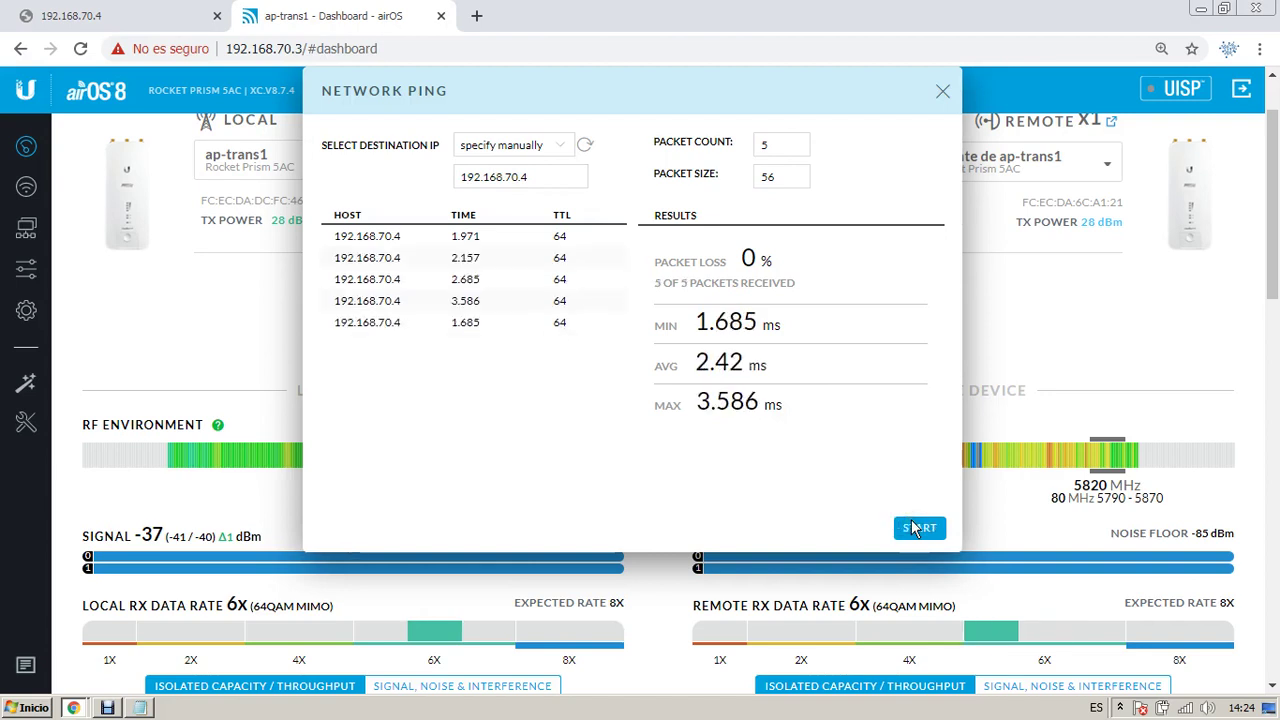
Step: Record the ping result as '- PING: 1/3ms' in the Notepad notes
key(alt+Tab)
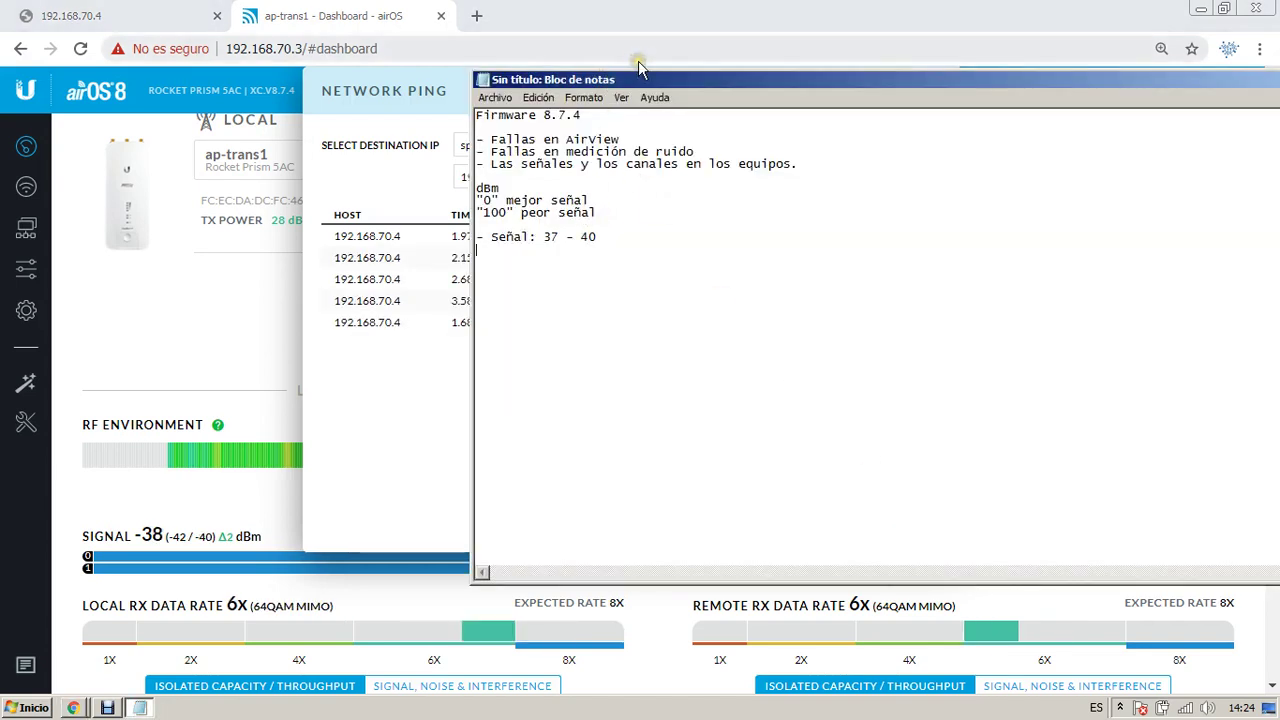
text(PING:)
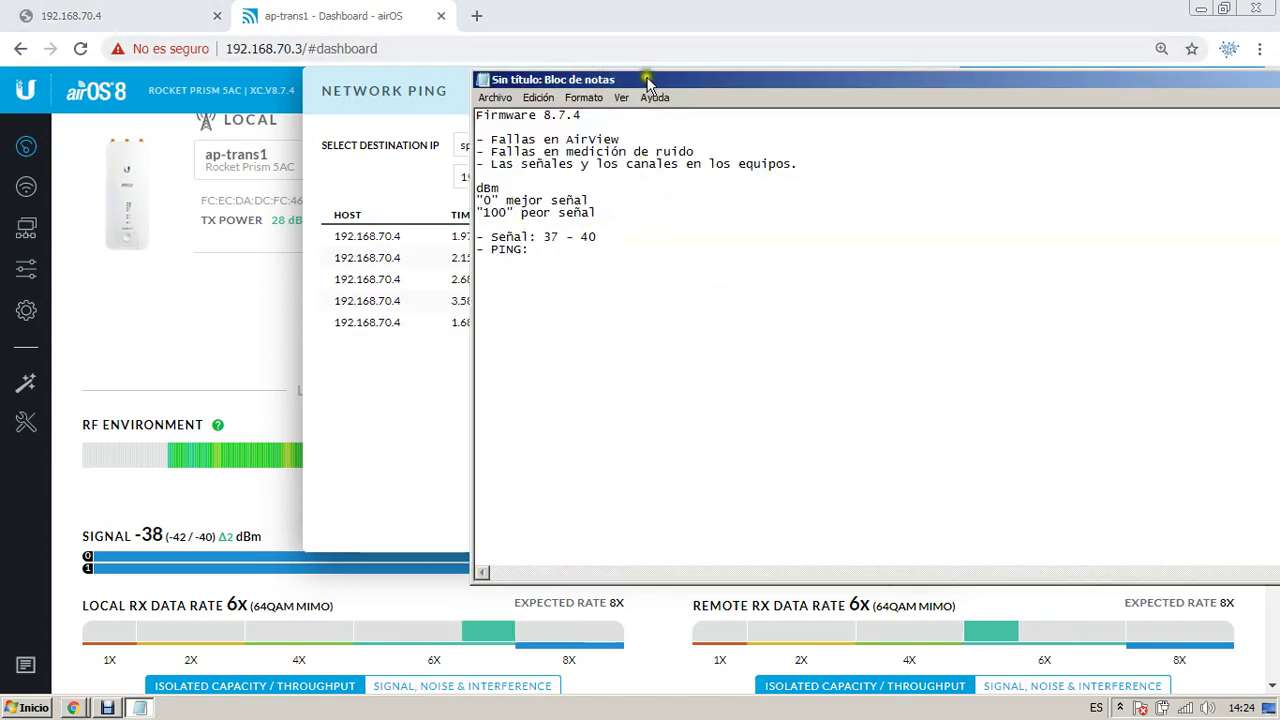
drag(640, 84, 930, 95)
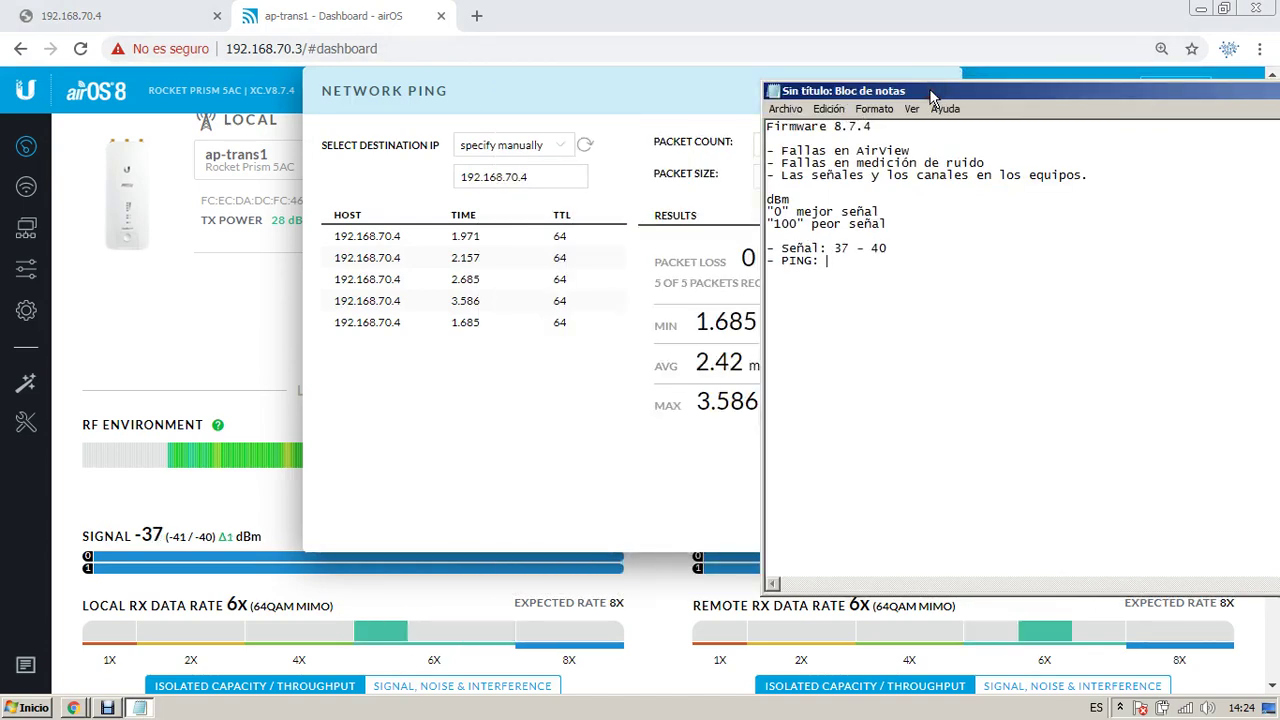
text(3ms)
key(Return)
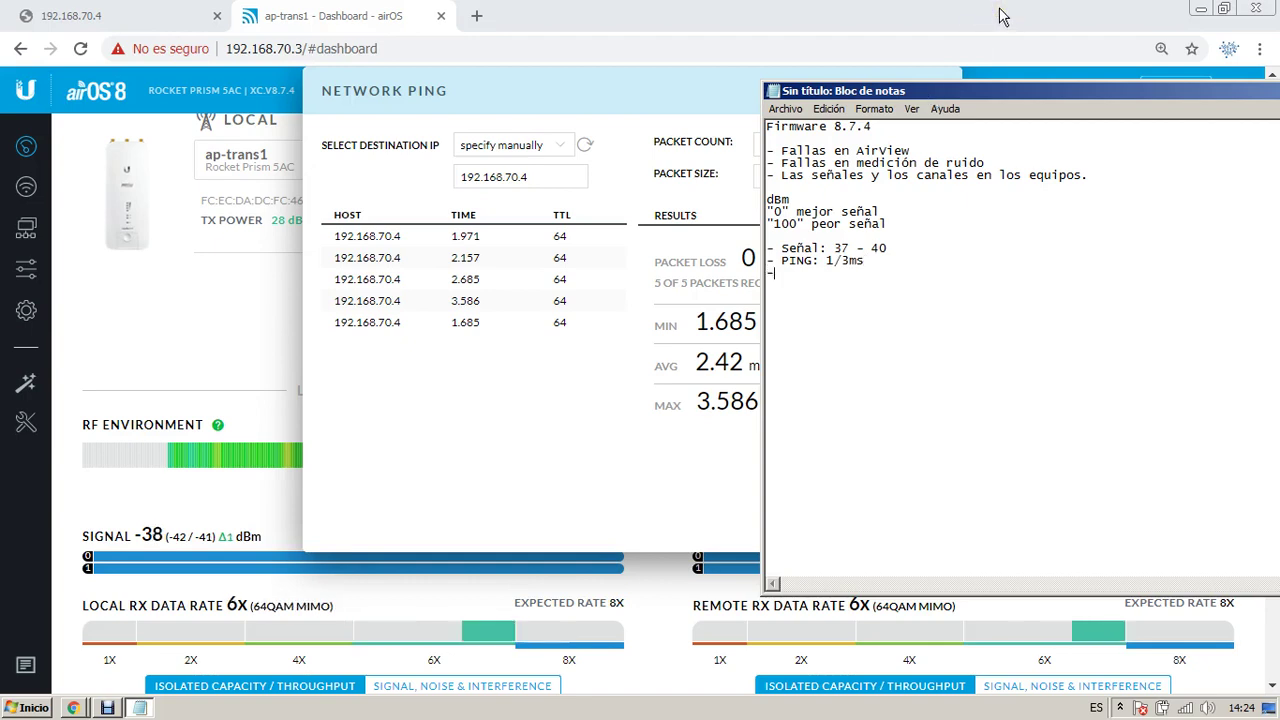
Step: Close the ping dialog and reopen the network tools list
click(235, 320)
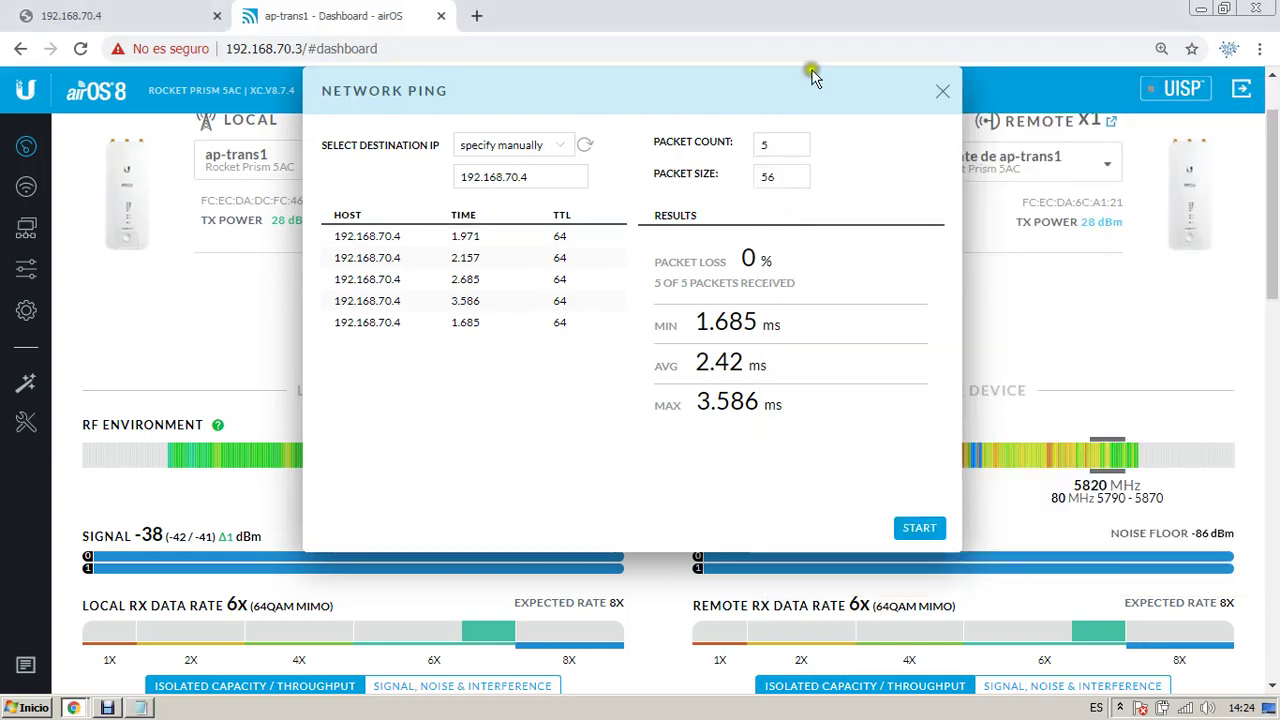
click(942, 91)
right_click(106, 380)
click(40, 437)
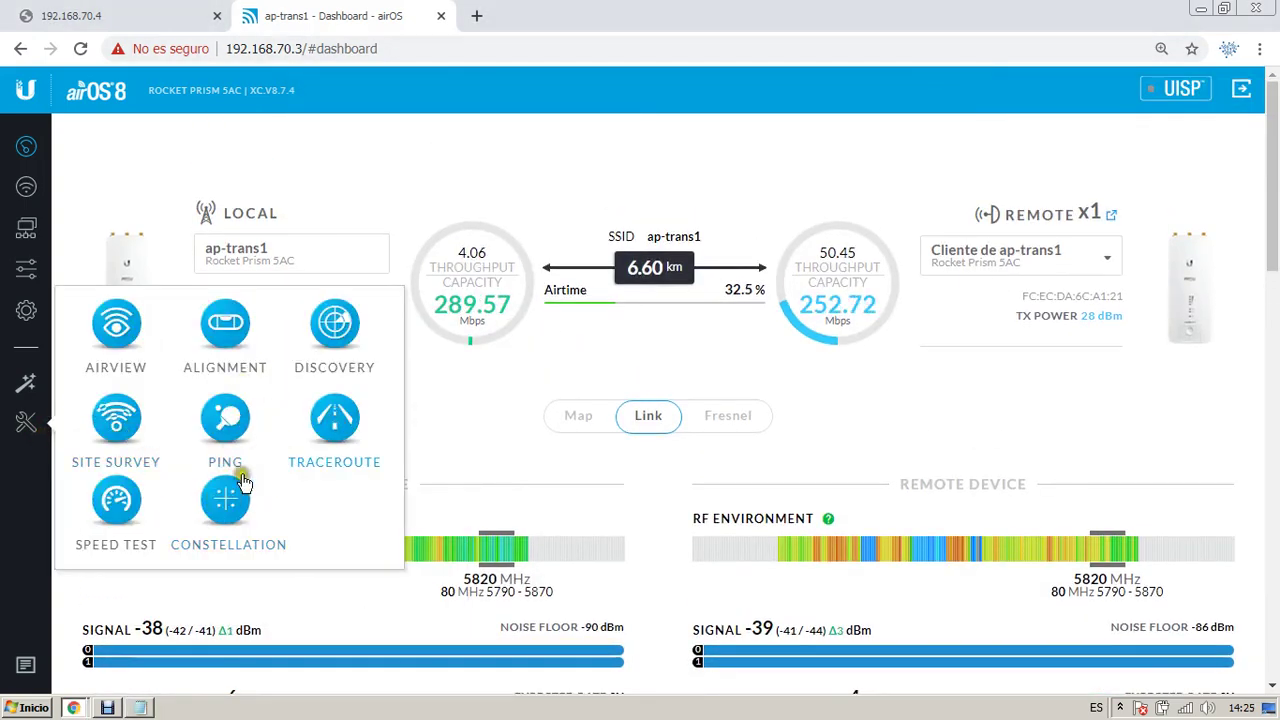
Step: Set up a speed test with user admin, the radio's password, and Transmit direction
click(115, 495)
click(882, 180)
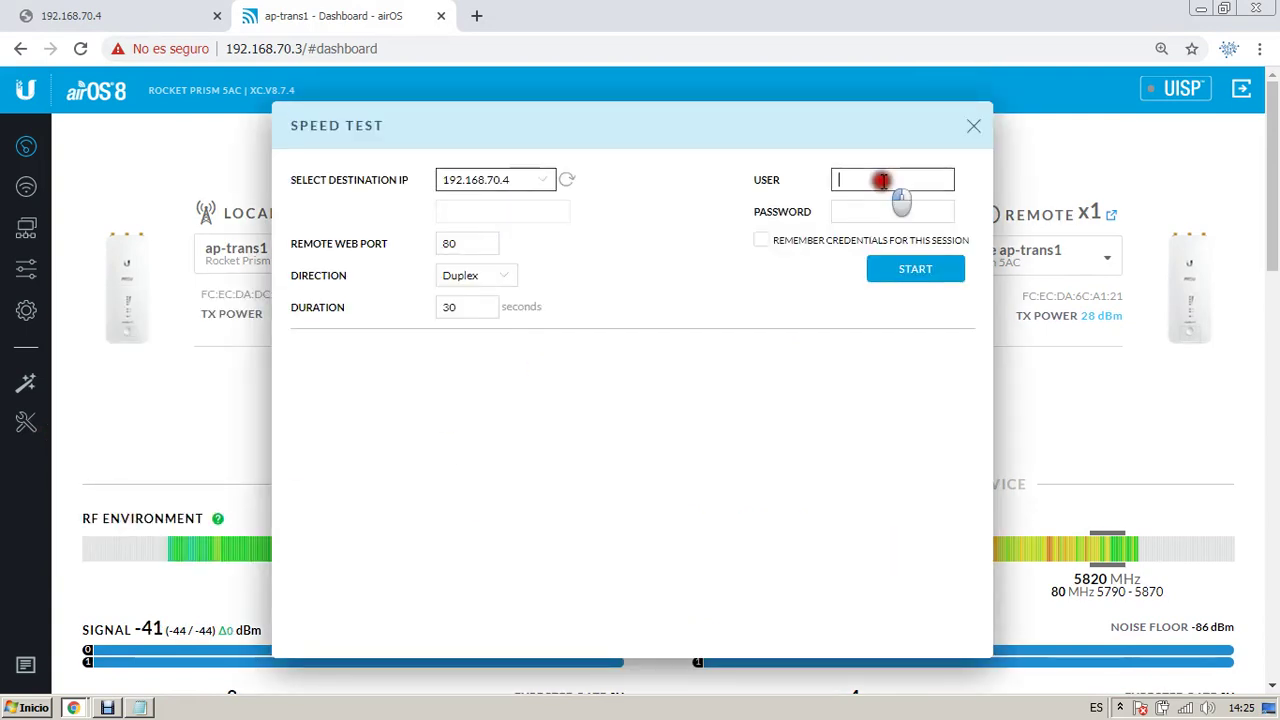
text(admin)
key(Tab)
text(ubn)
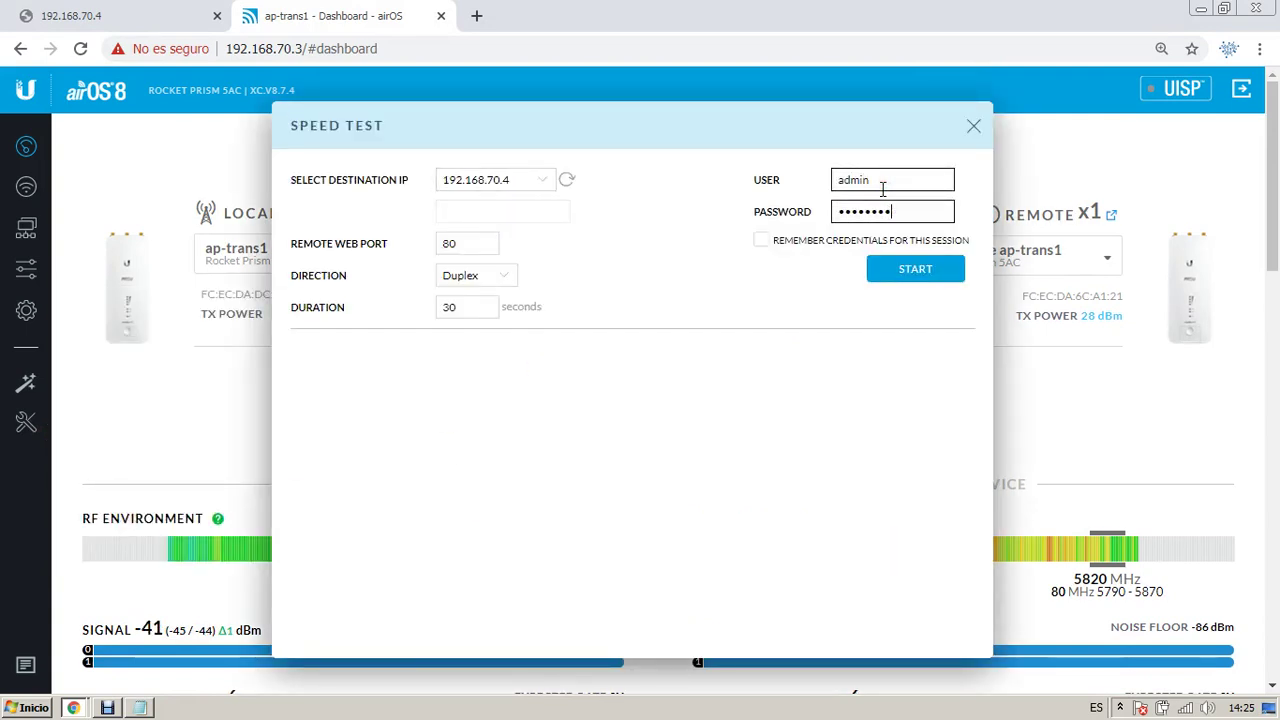
text(******)
click(478, 284)
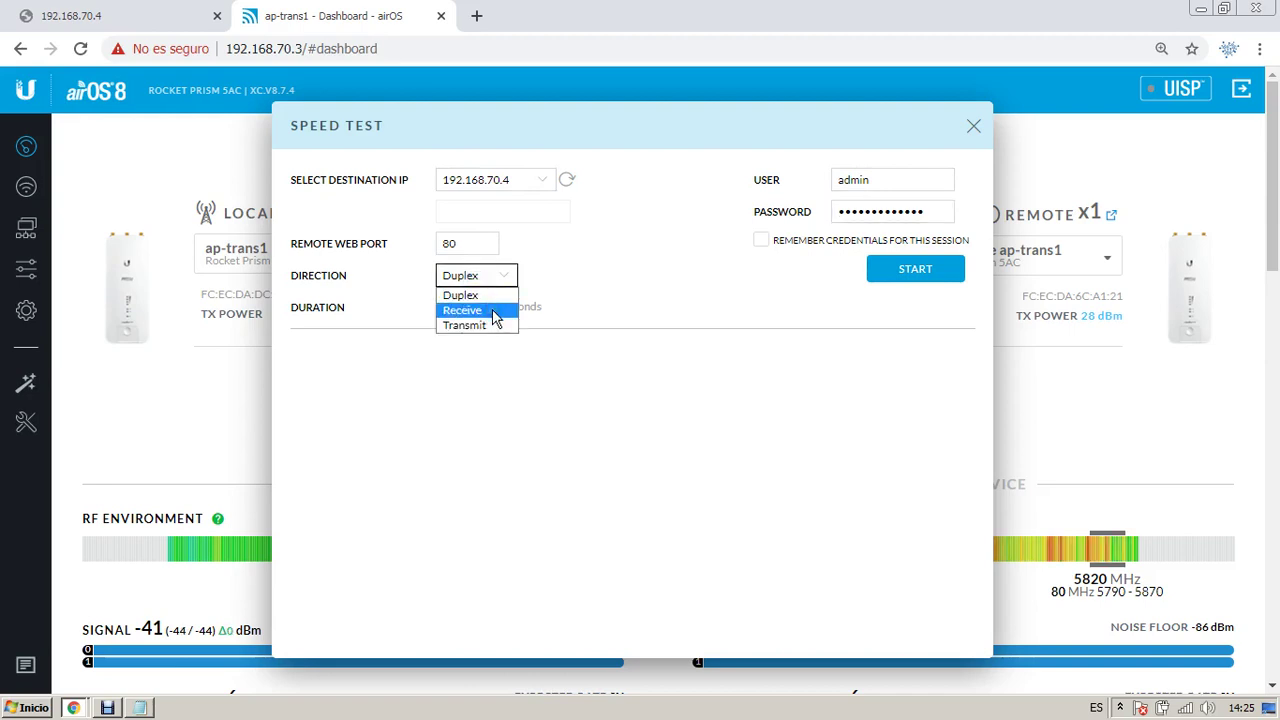
click(494, 318)
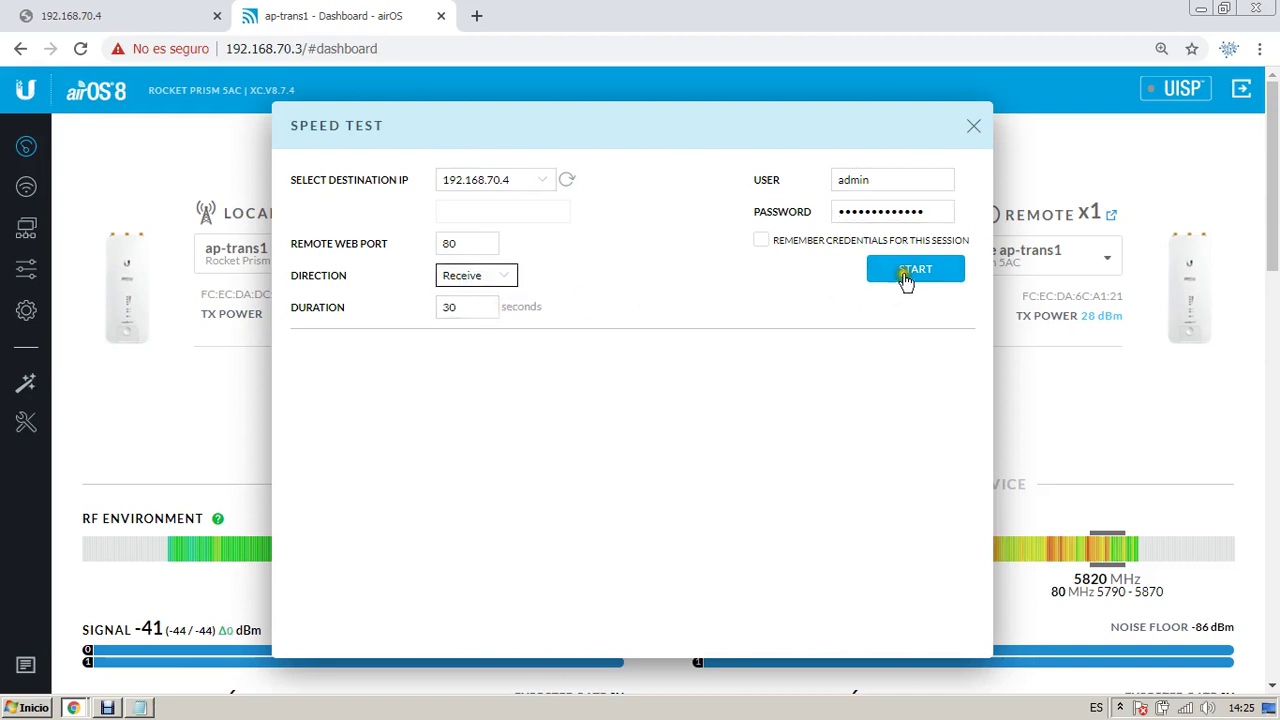
click(492, 279)
click(465, 327)
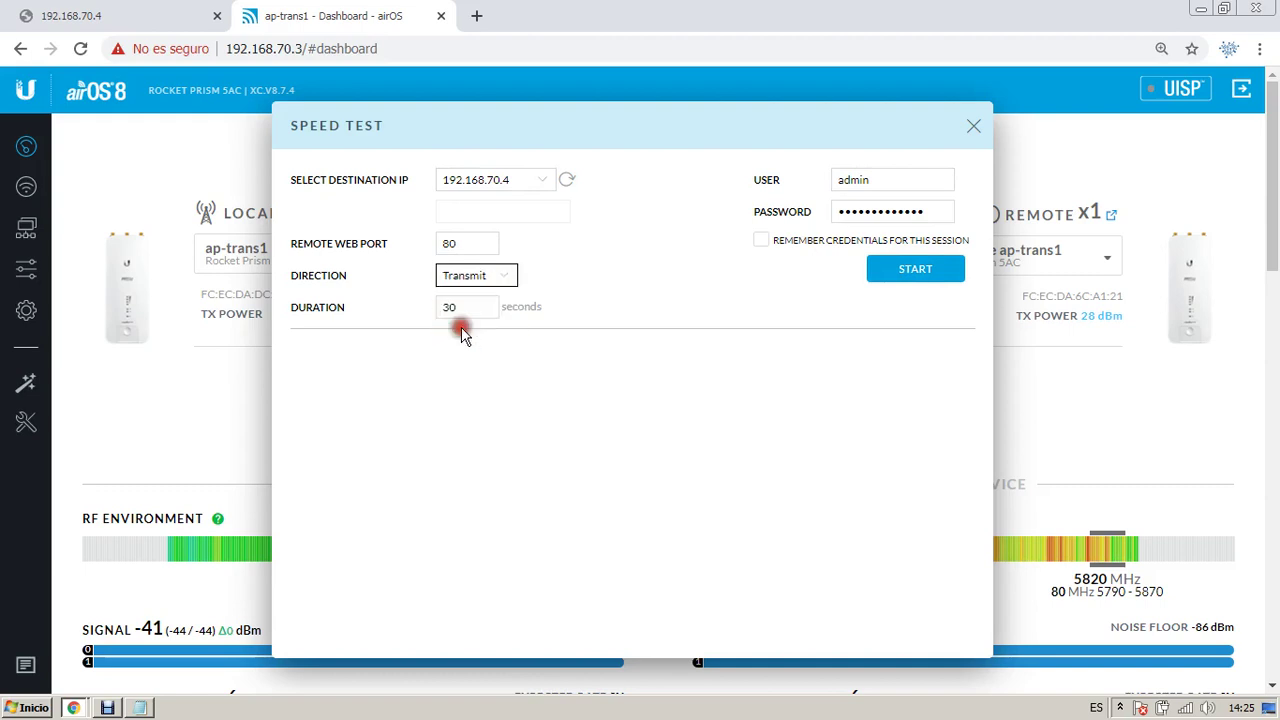
Step: Run the transmit speed test, reaching about 106 Mbps, then close the dialog
click(915, 269)
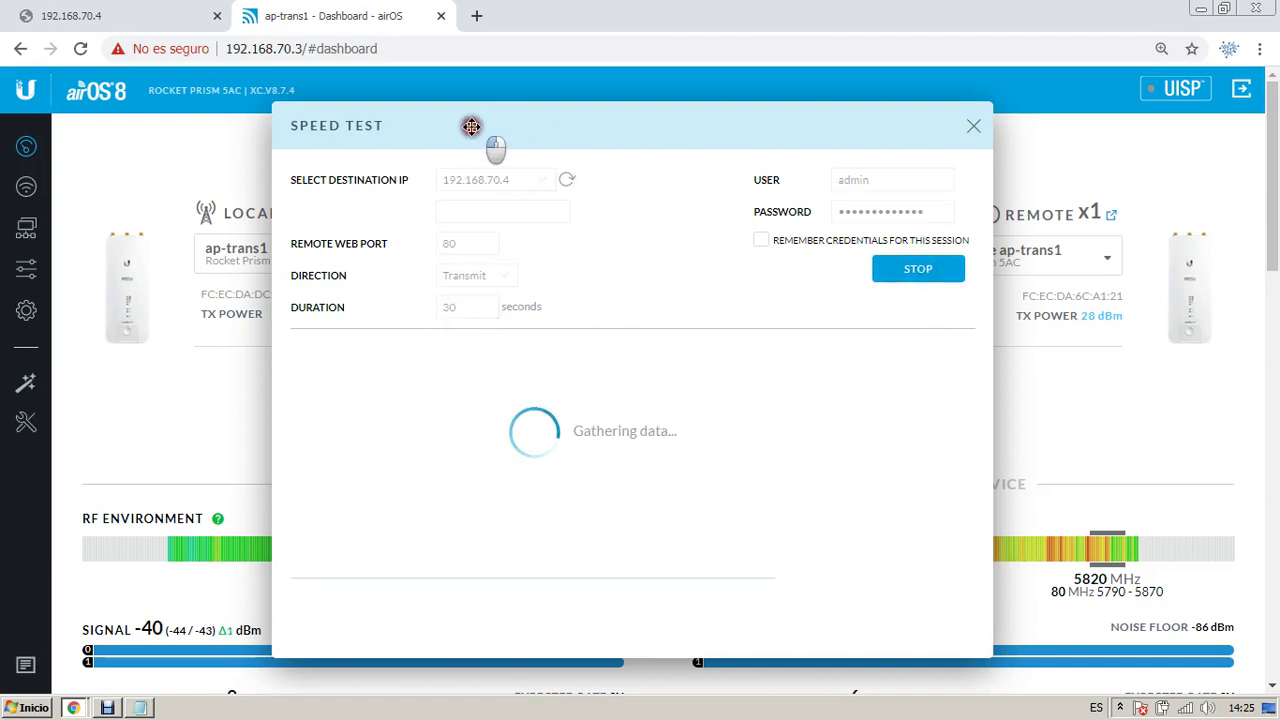
drag(472, 126, 276, 124)
double_click(837, 253)
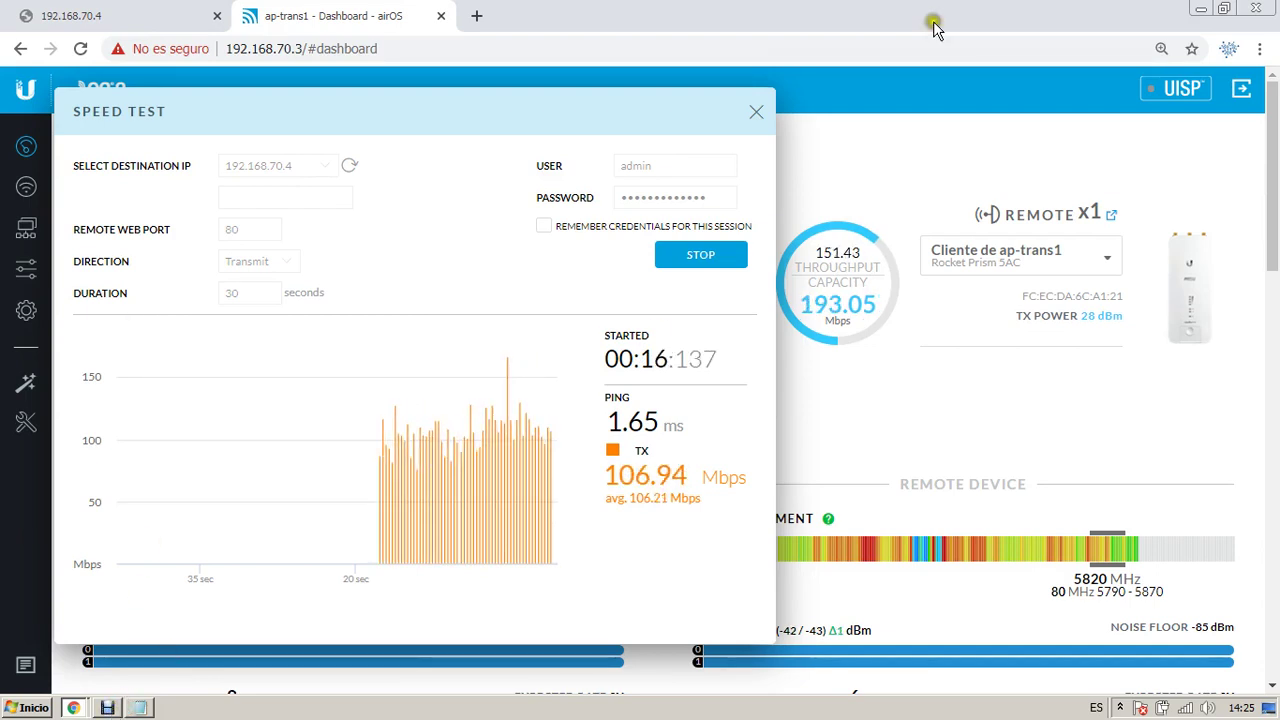
click(756, 112)
Step: Add the line 'ANCHO DE BANDA: 150mbps' to the Notepad notes, then bring back the airOS dashboard
click(140, 707)
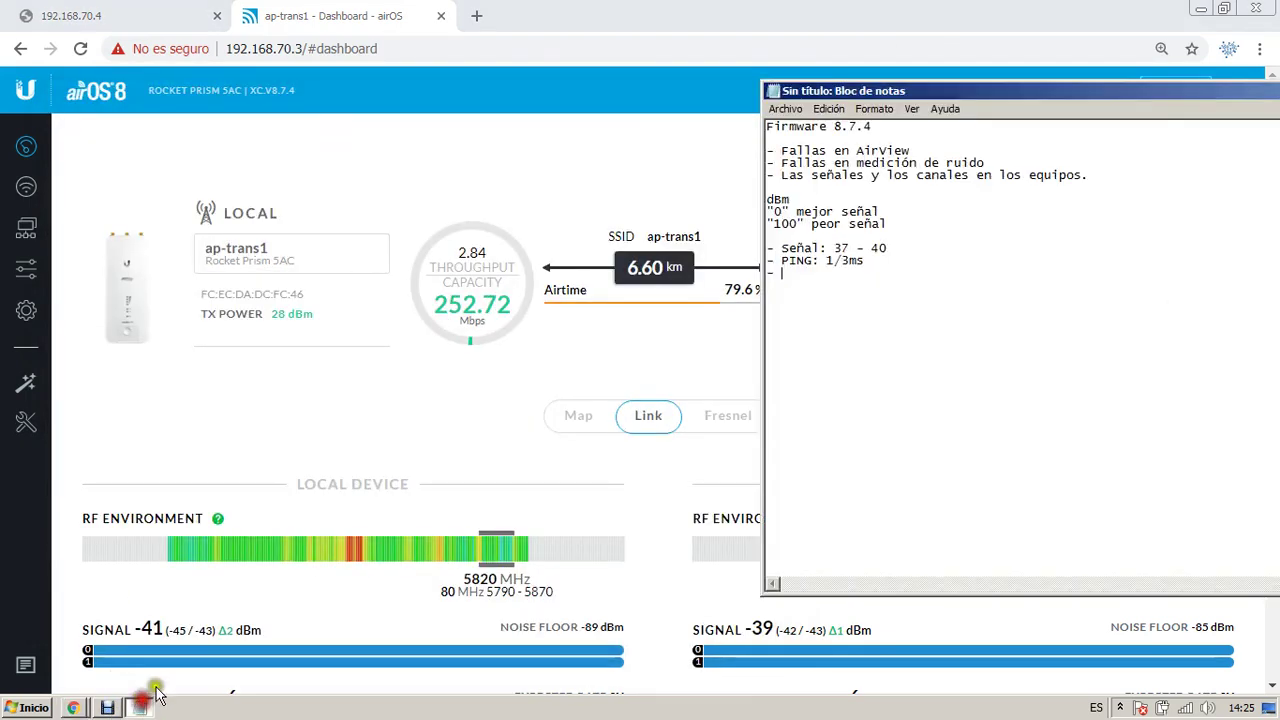
text(ANCHO DE BA)
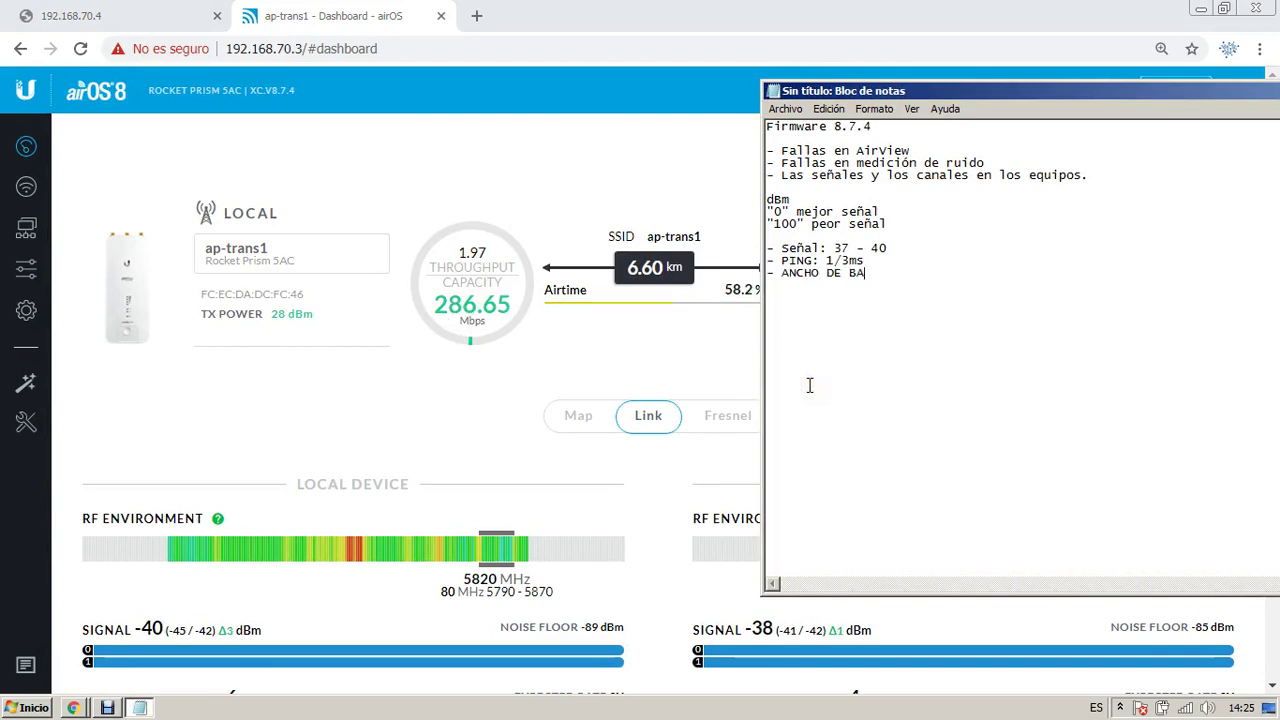
text(NDA 150)
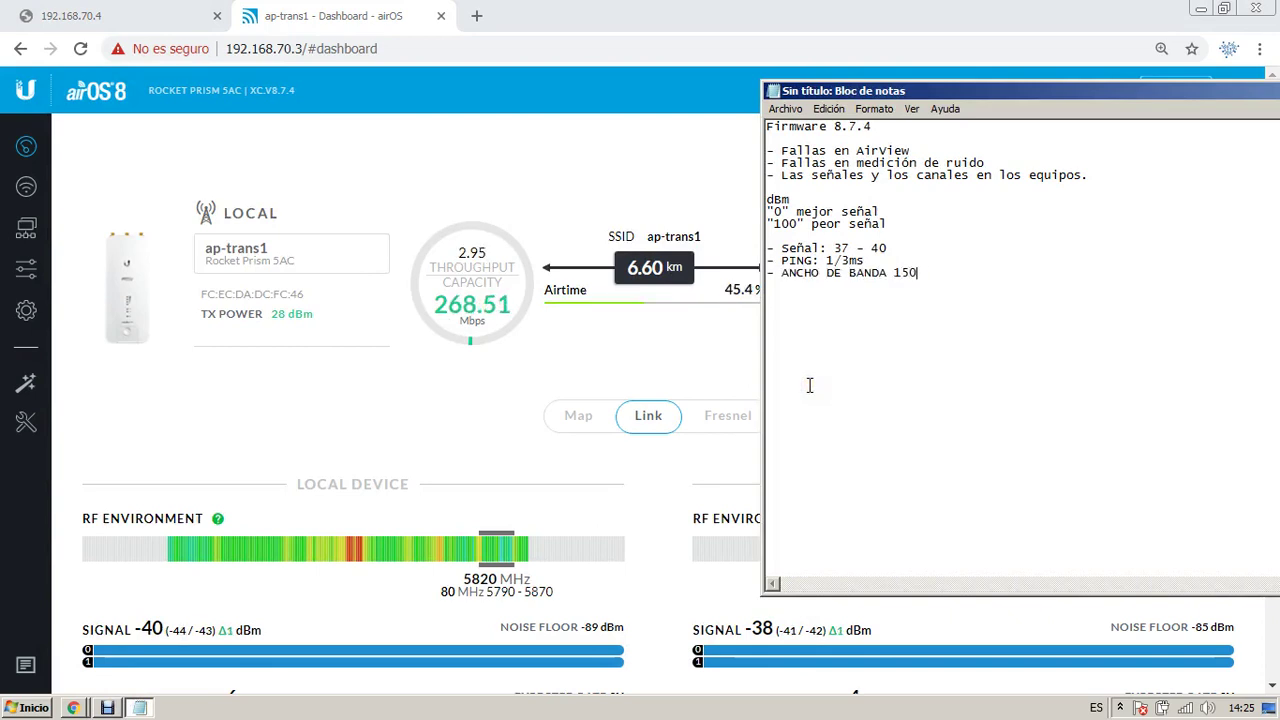
text(mbps.)
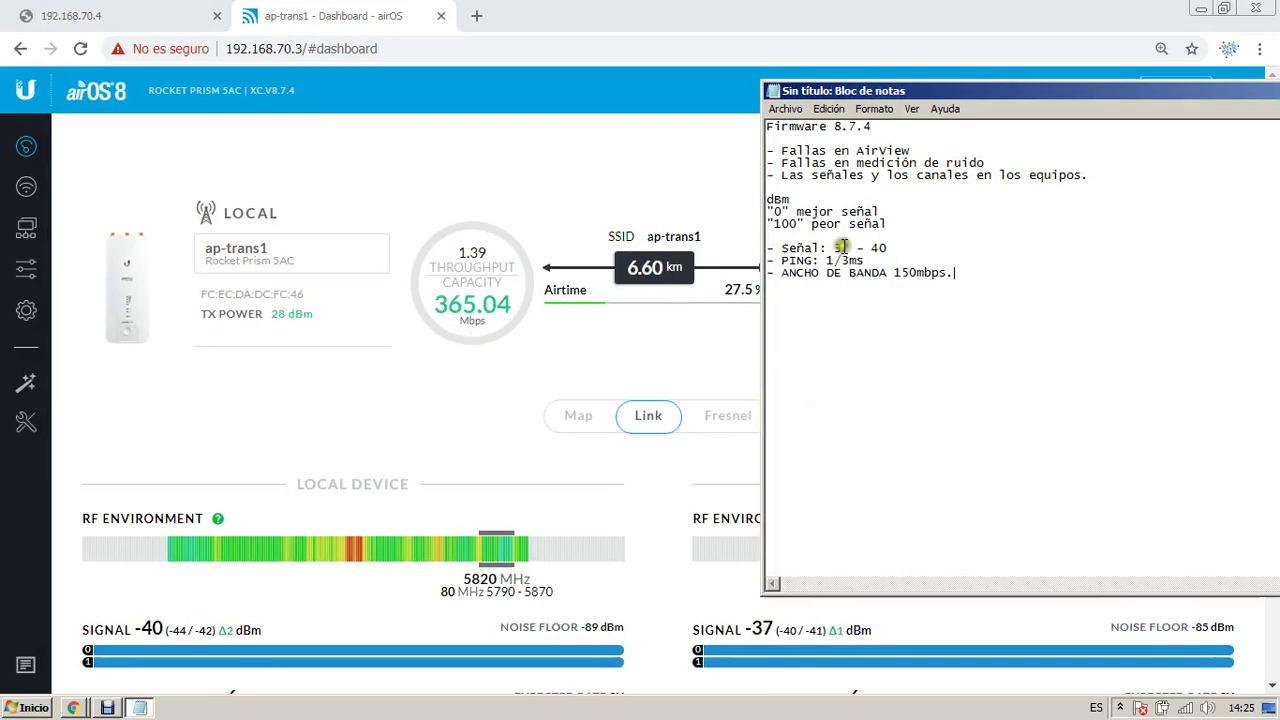
key(Left)
key(Left)
key(Left)
key(Left)
key(Left)
key(Left)
key(Left)
key(Left)
key(Left)
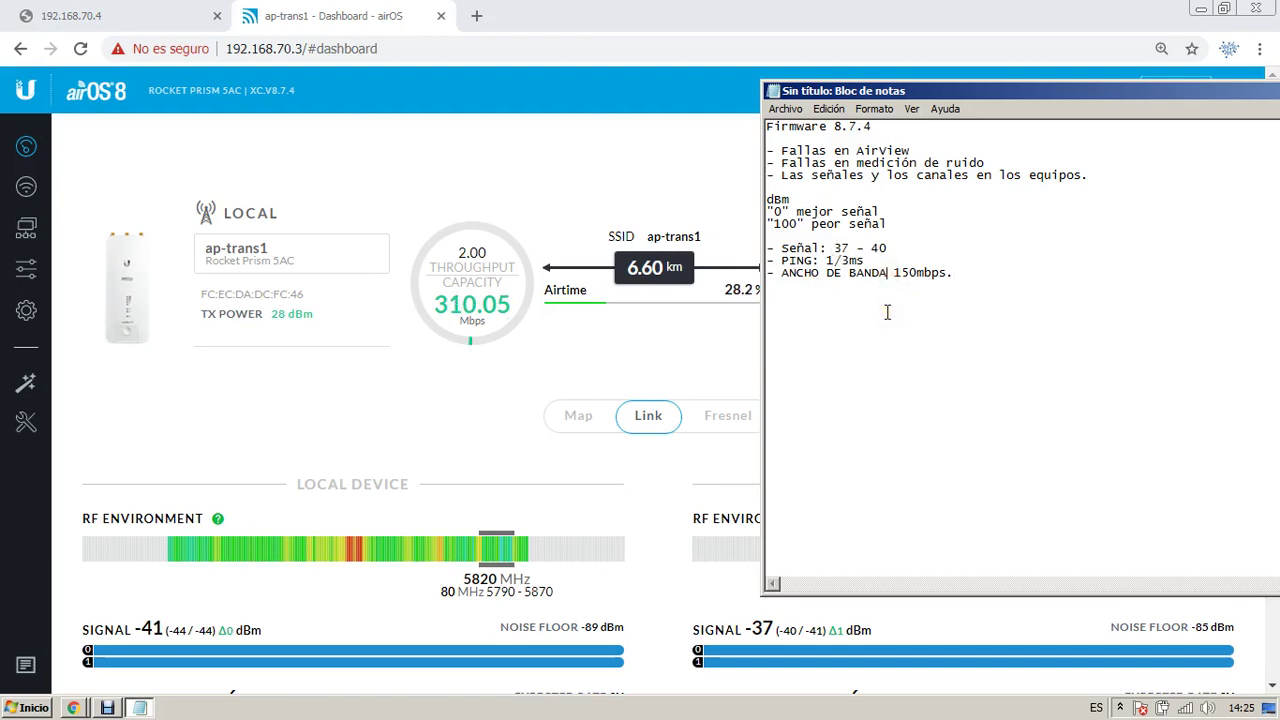
text(:)
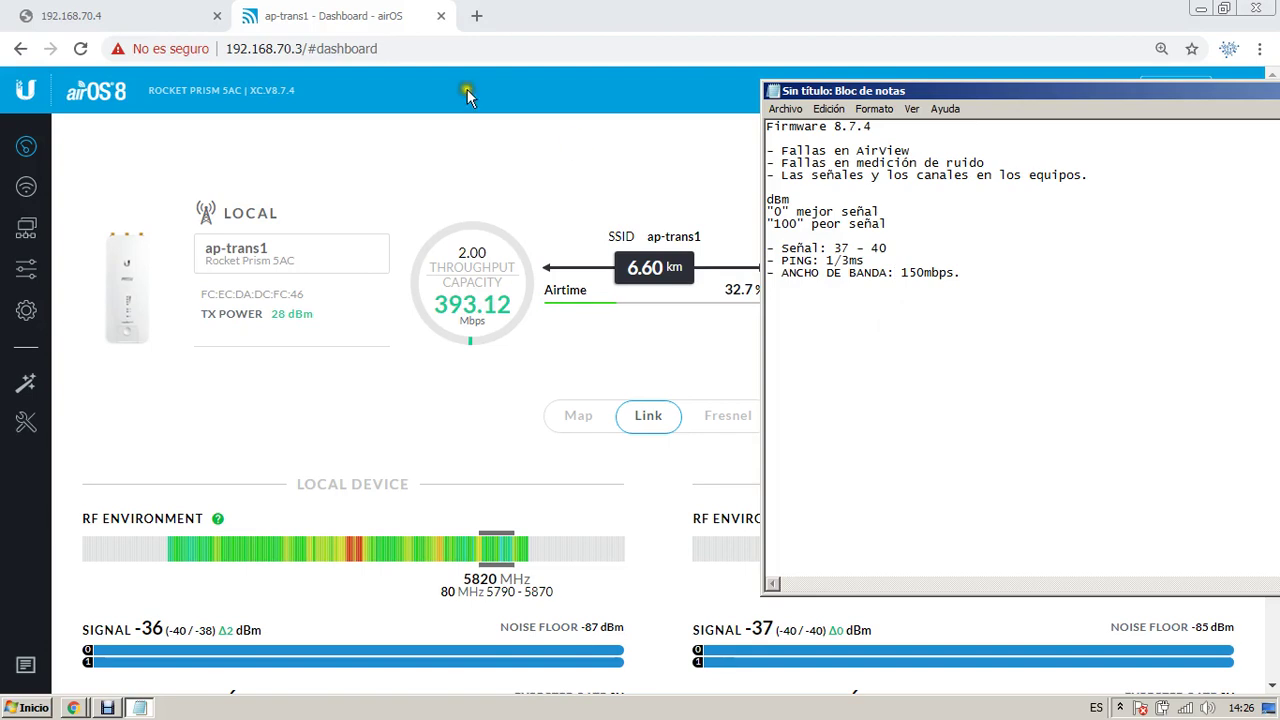
click(335, 292)
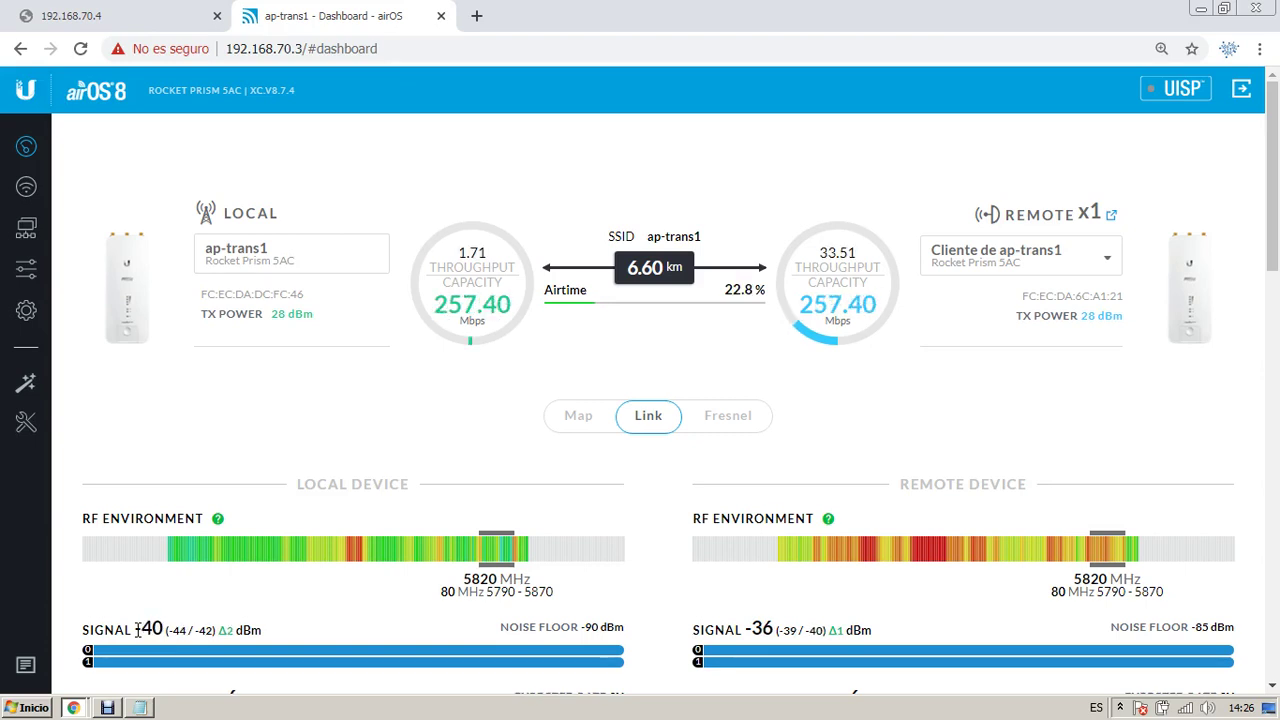
Step: Replace the 192.168.70.4 tab's address with a Google search for 'que es un dbm'
click(135, 20)
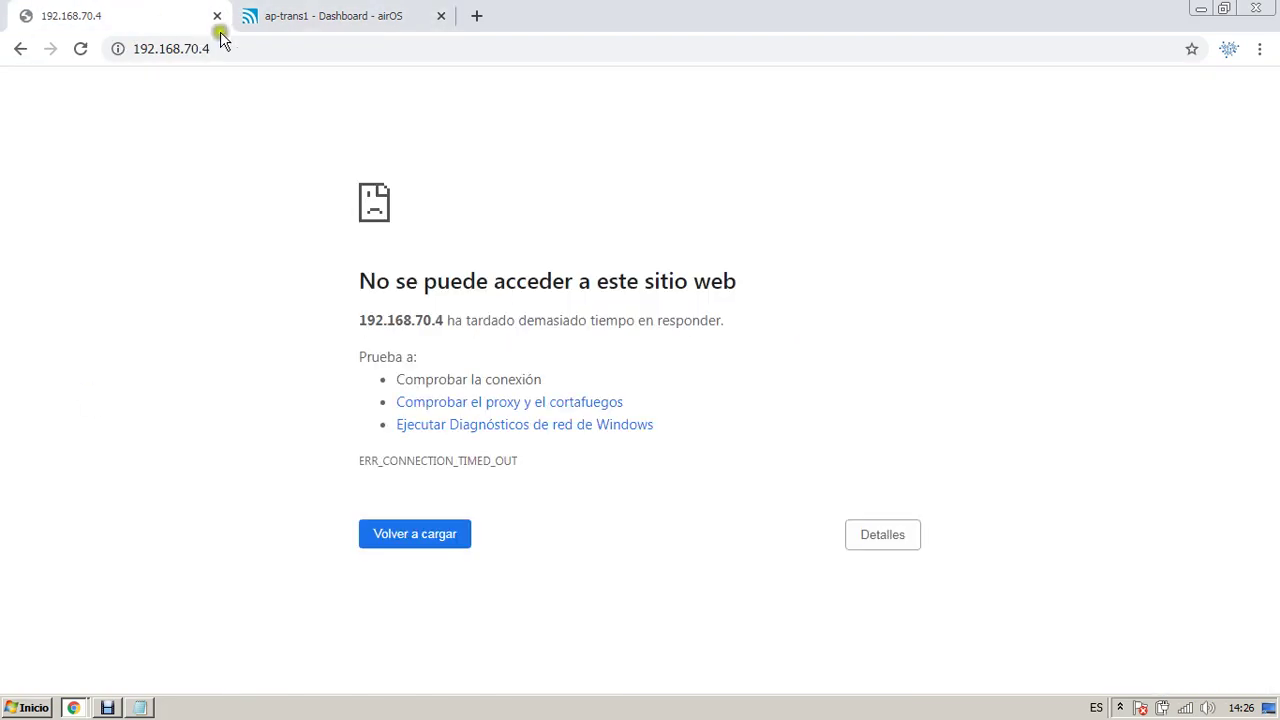
click(209, 48)
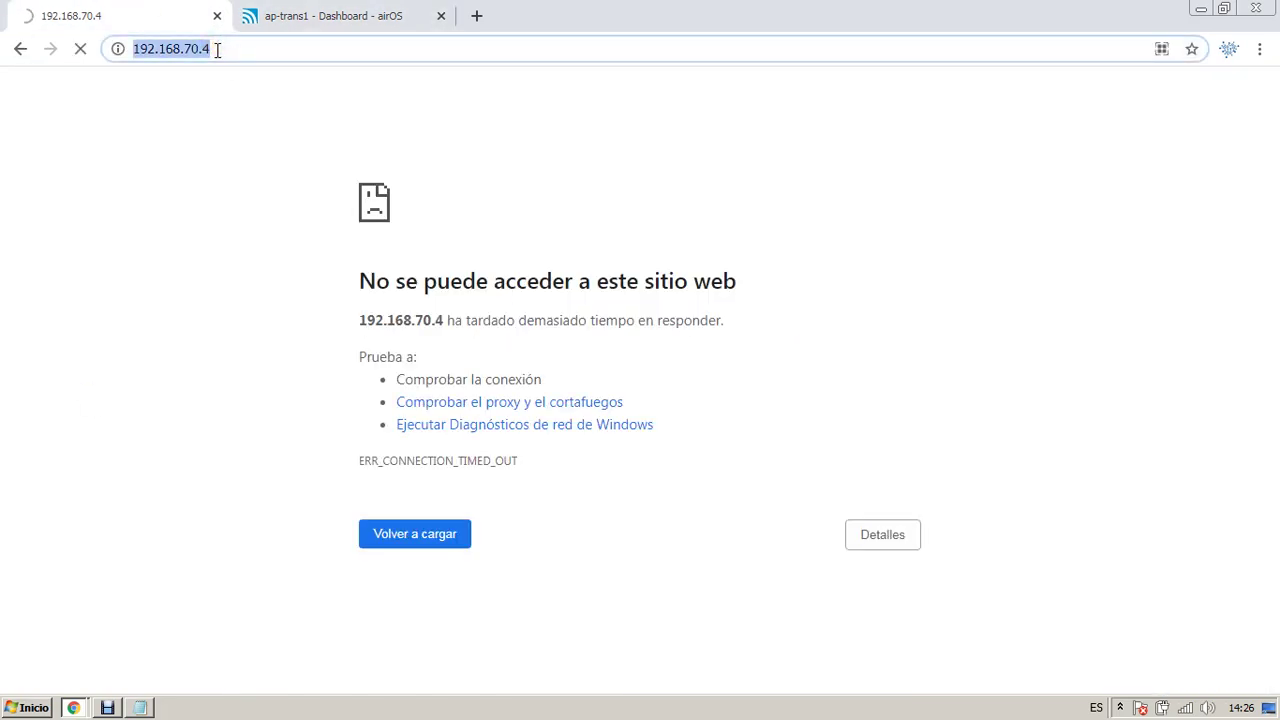
text(que es un)
text(dbm)
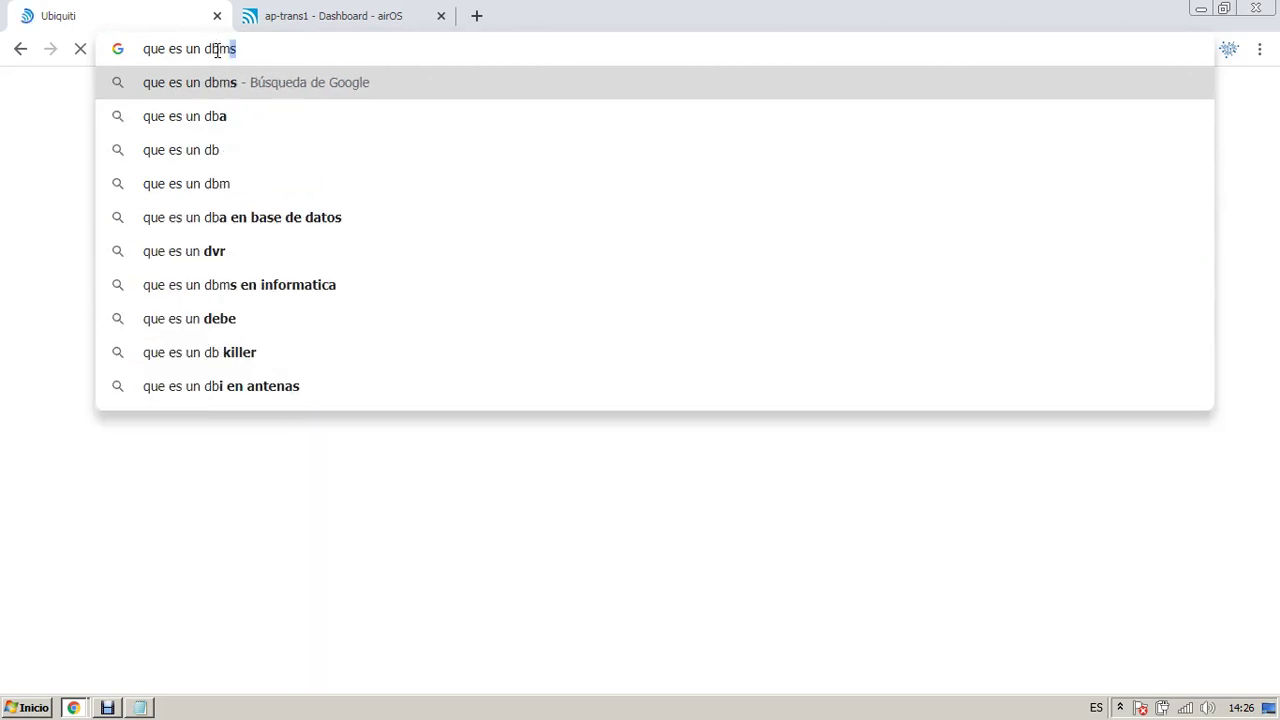
key(Return)
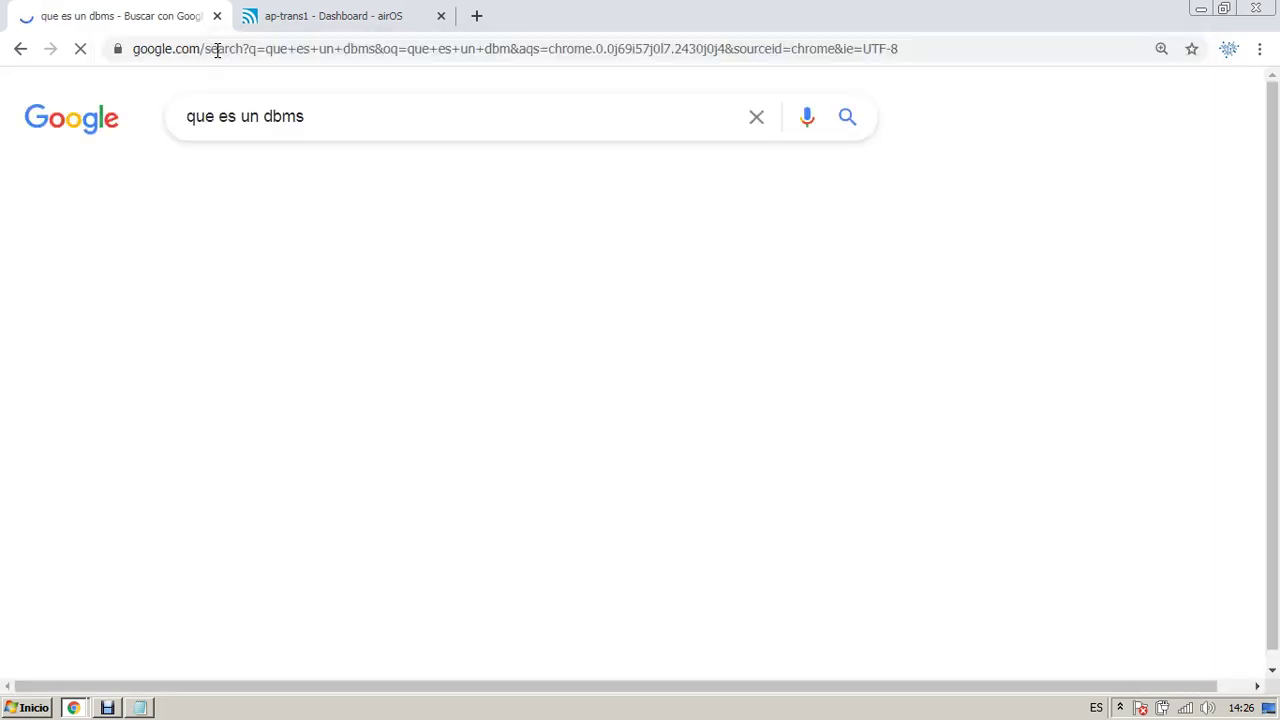
click(329, 117)
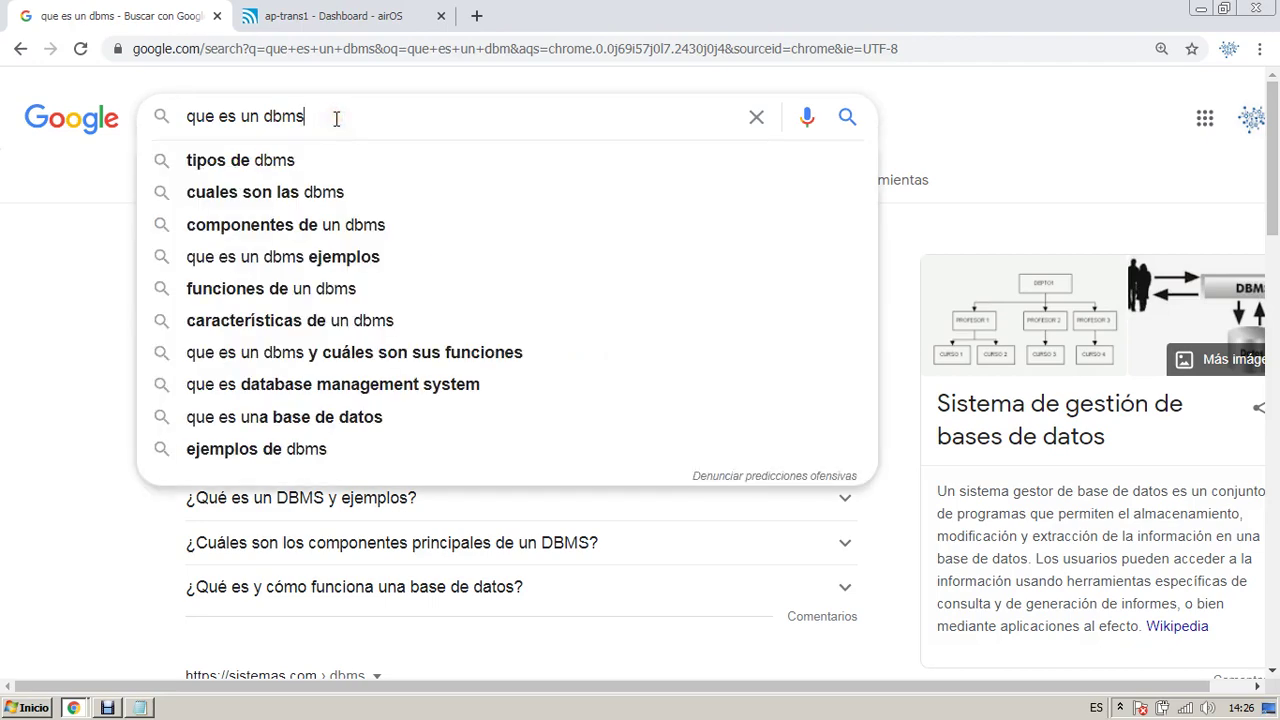
key(BackSpace)
key(Return)
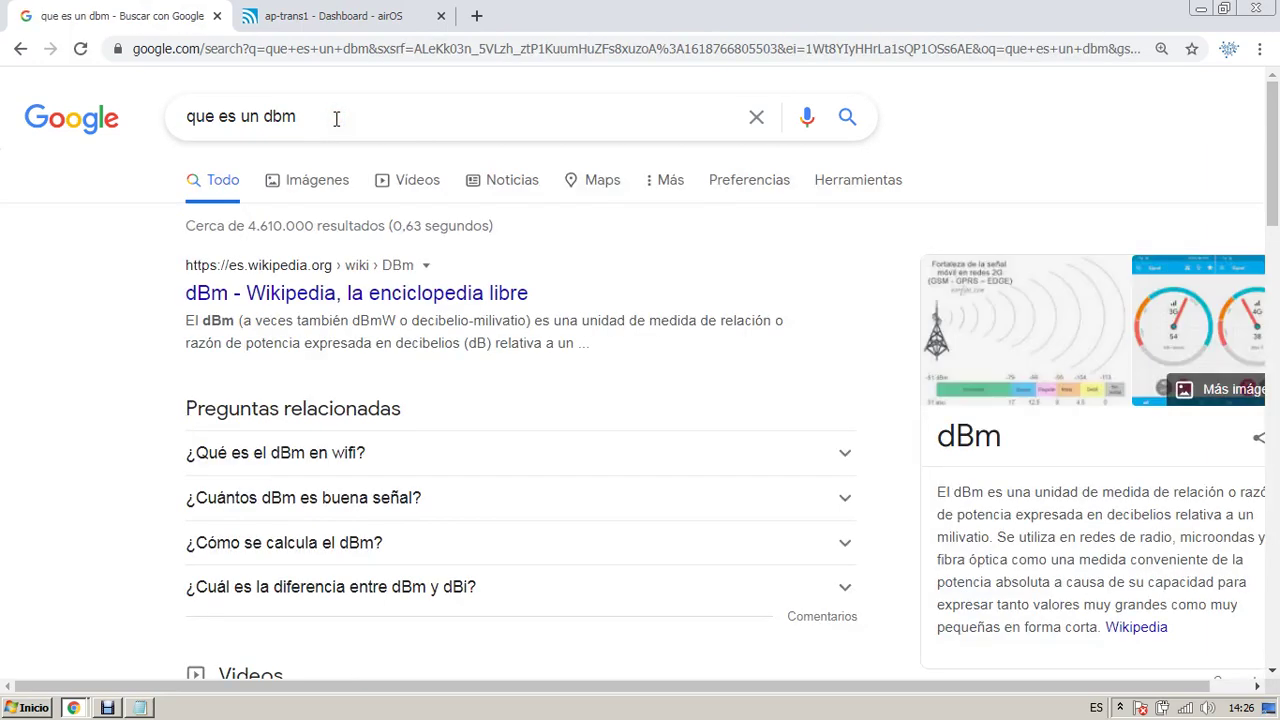
Step: Scroll through the dBm results, then go back to the ap-trans1 dashboard tab
scroll(618, 212, down, 1)
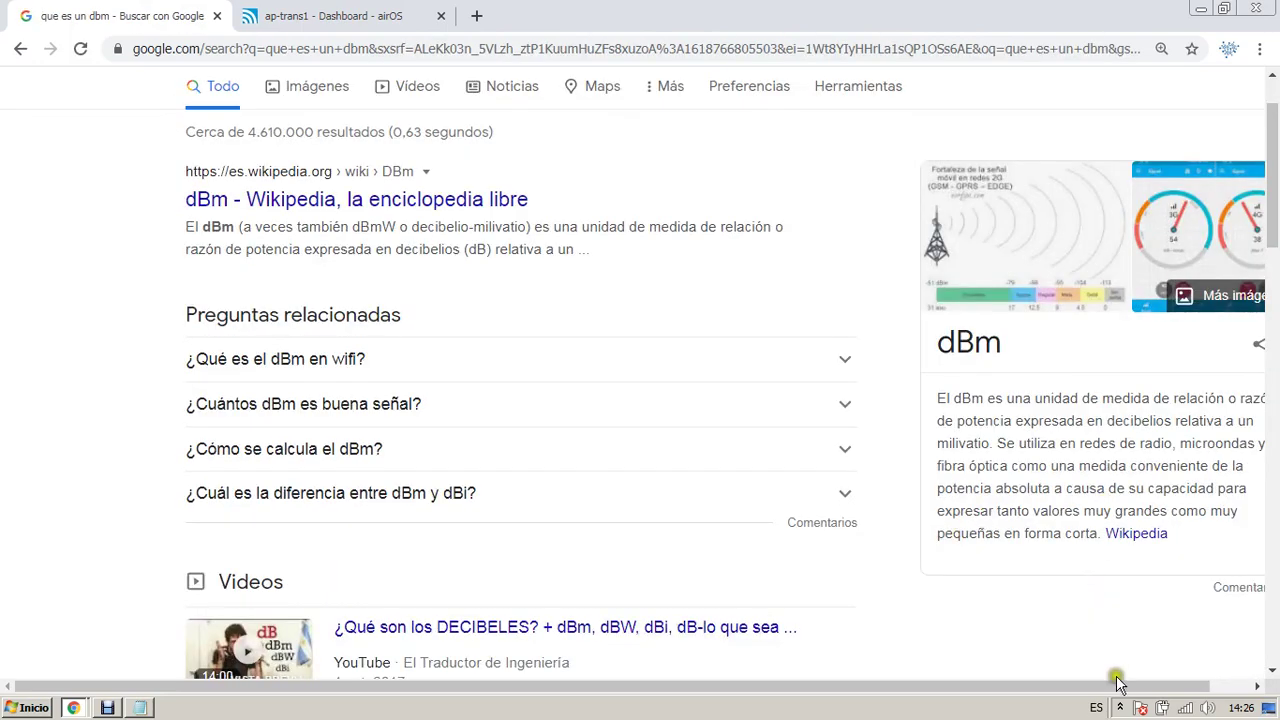
drag(1130, 687, 1208, 690)
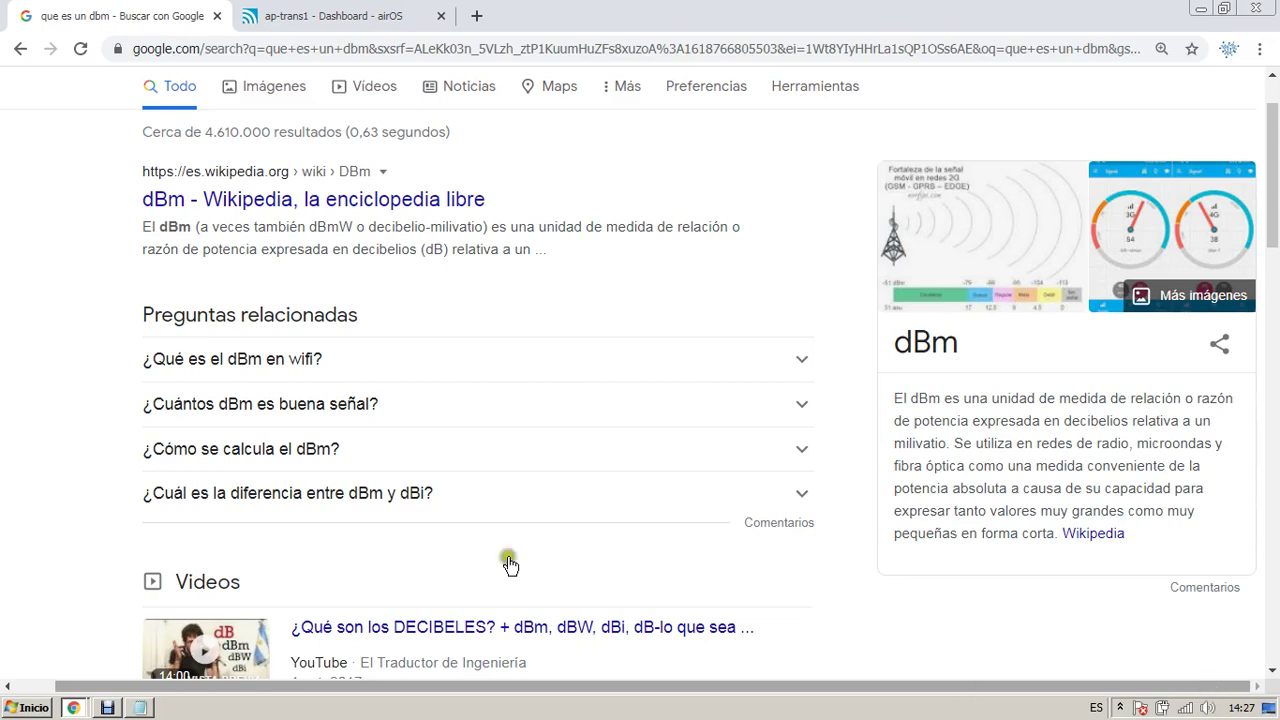
click(302, 14)
Step: Select the 37 - 40 signal values in the notes, then open the ap-trans1 System page
key(alt+Tab)
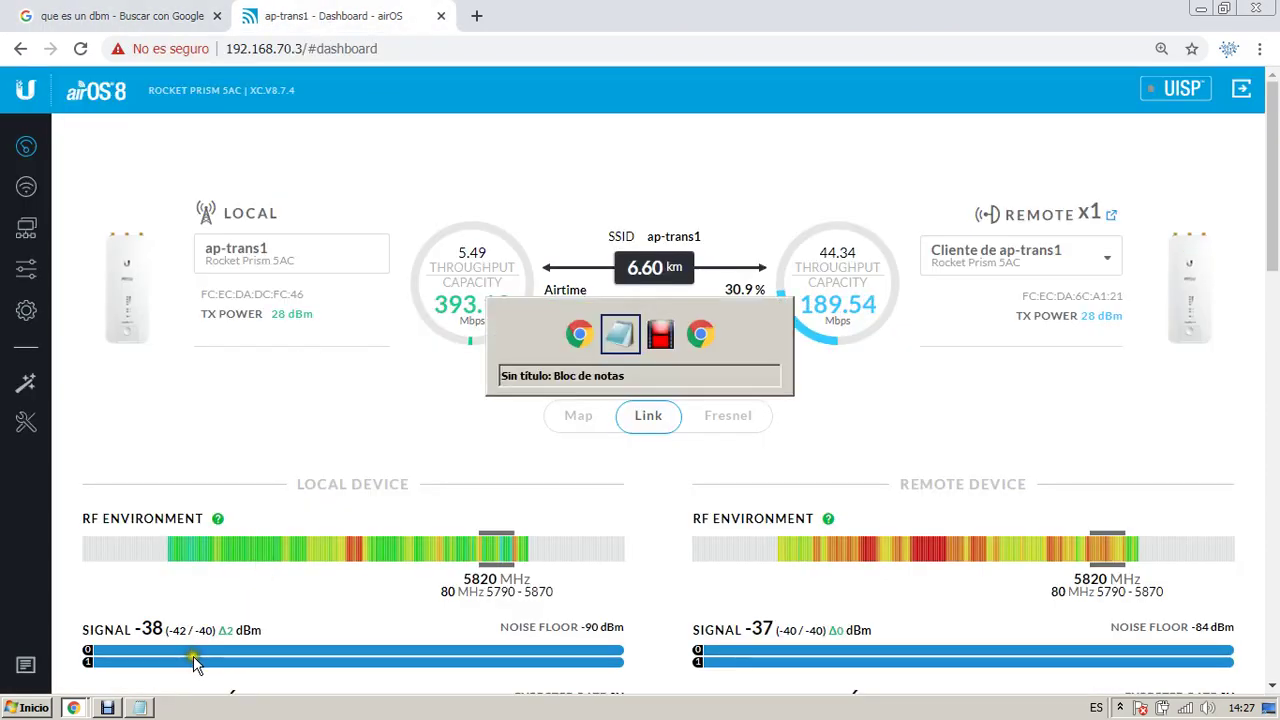
double_click(843, 248)
drag(845, 248, 957, 272)
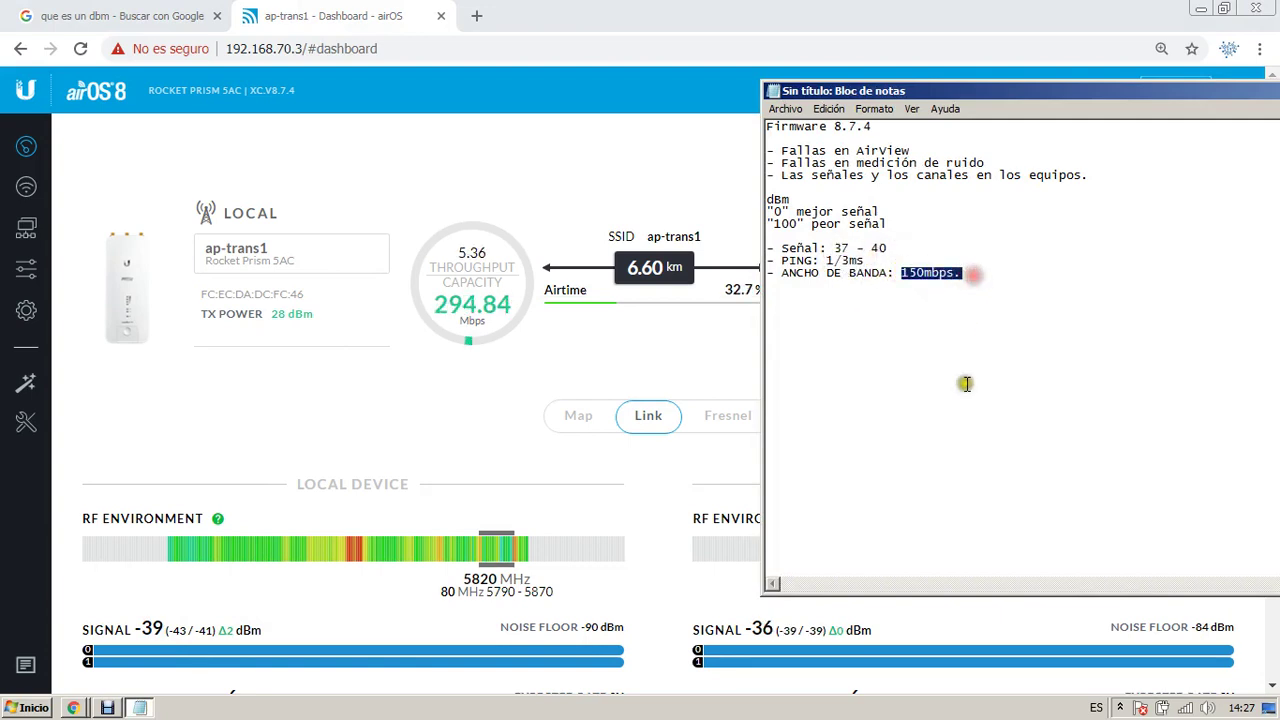
click(294, 383)
click(28, 311)
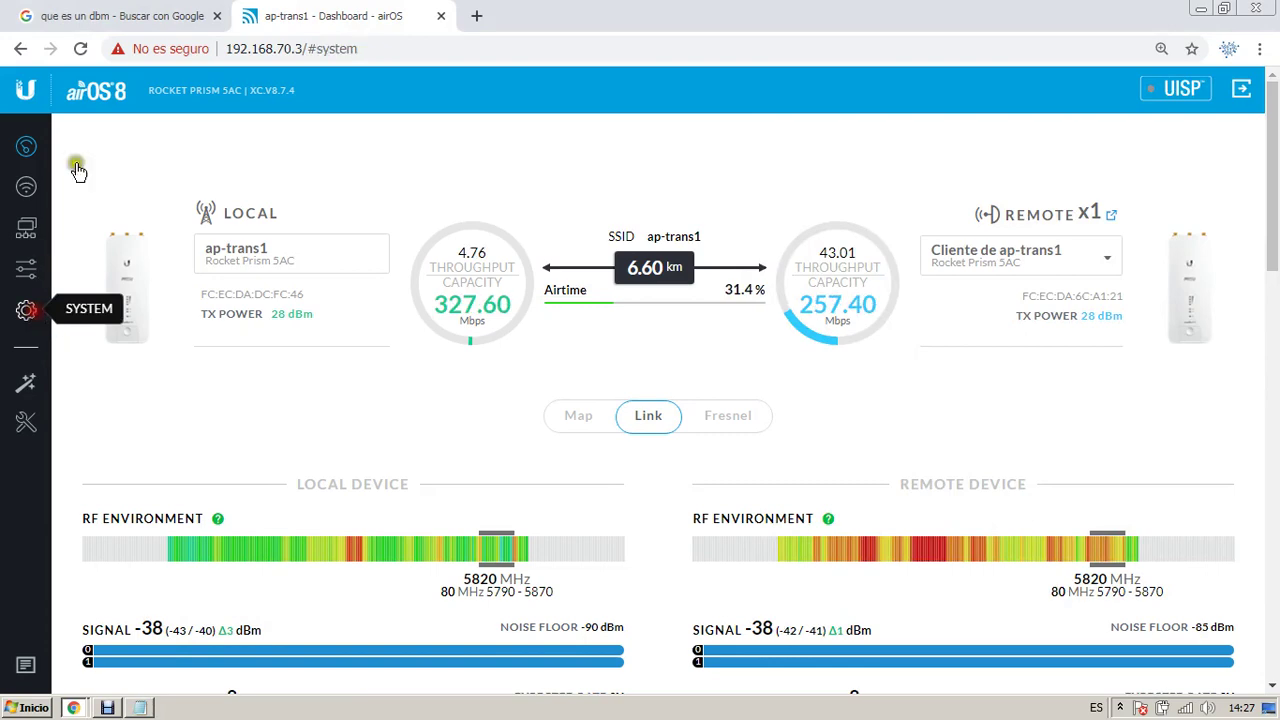
Step: Load the radio at 192.168.70.3 in the former dBm search tab
click(150, 16)
click(310, 16)
click(200, 16)
click(250, 48)
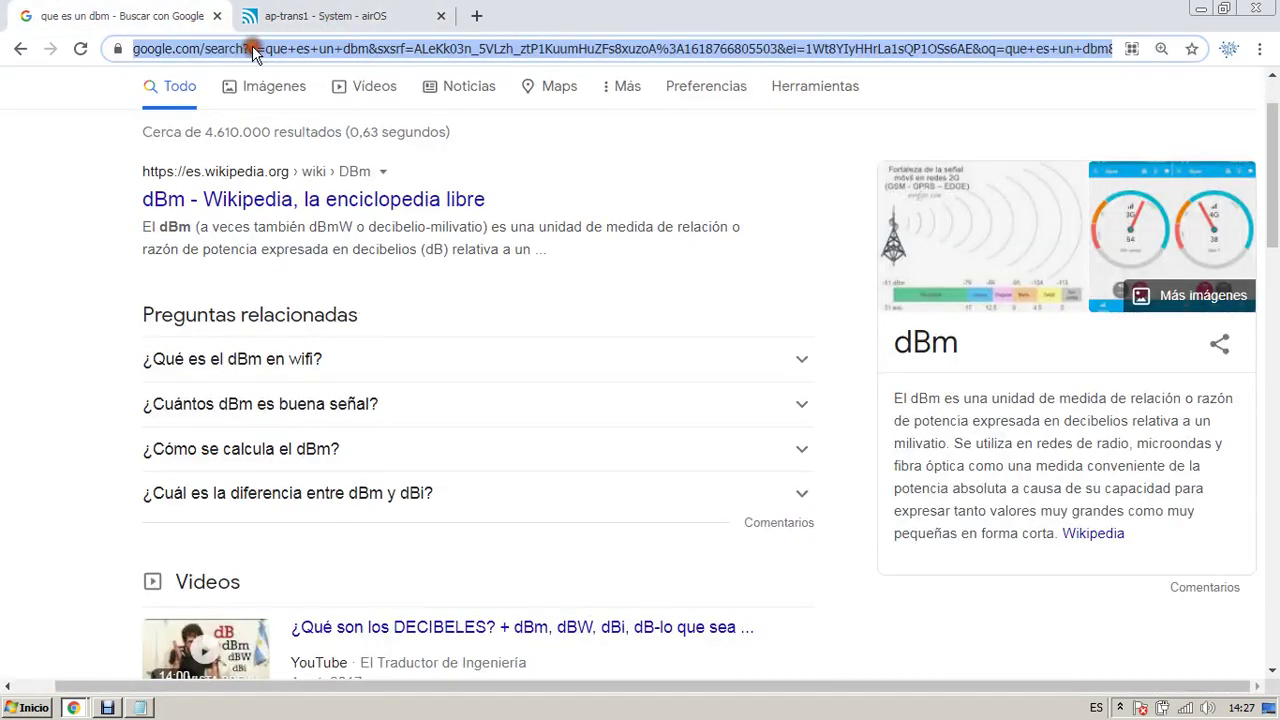
text(192.168.70.3)
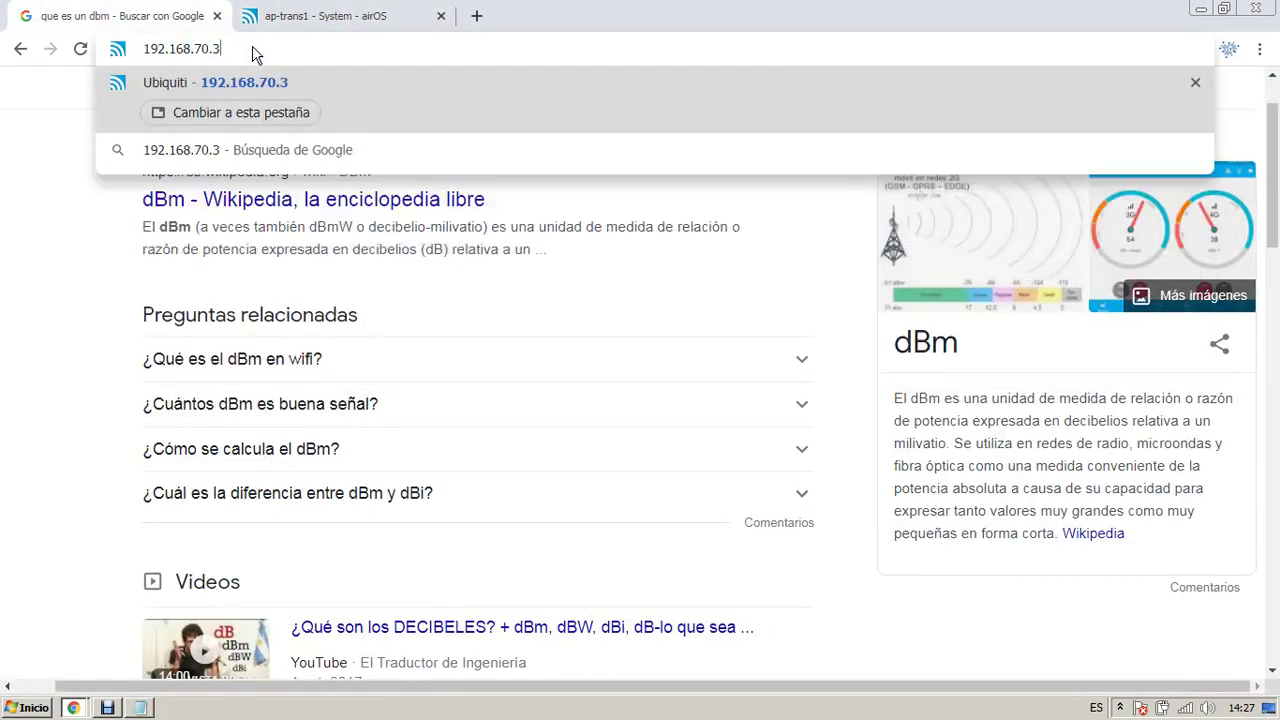
key(Return)
click(290, 16)
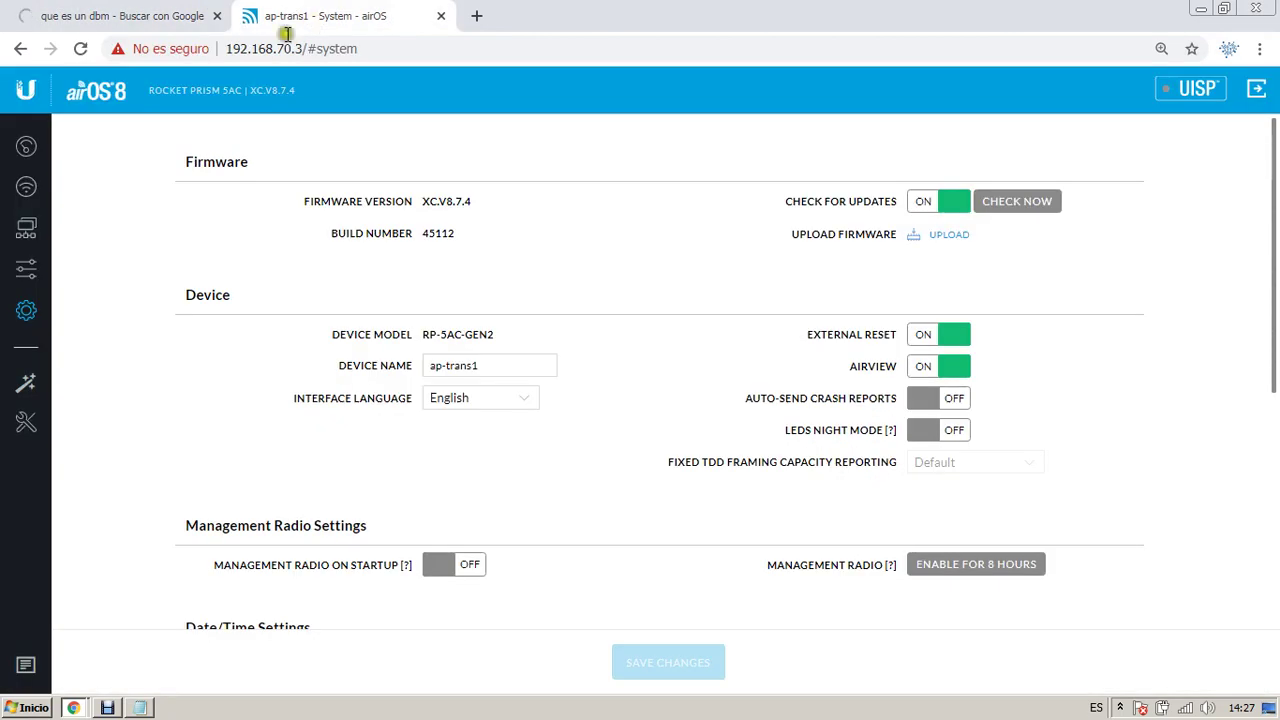
click(165, 10)
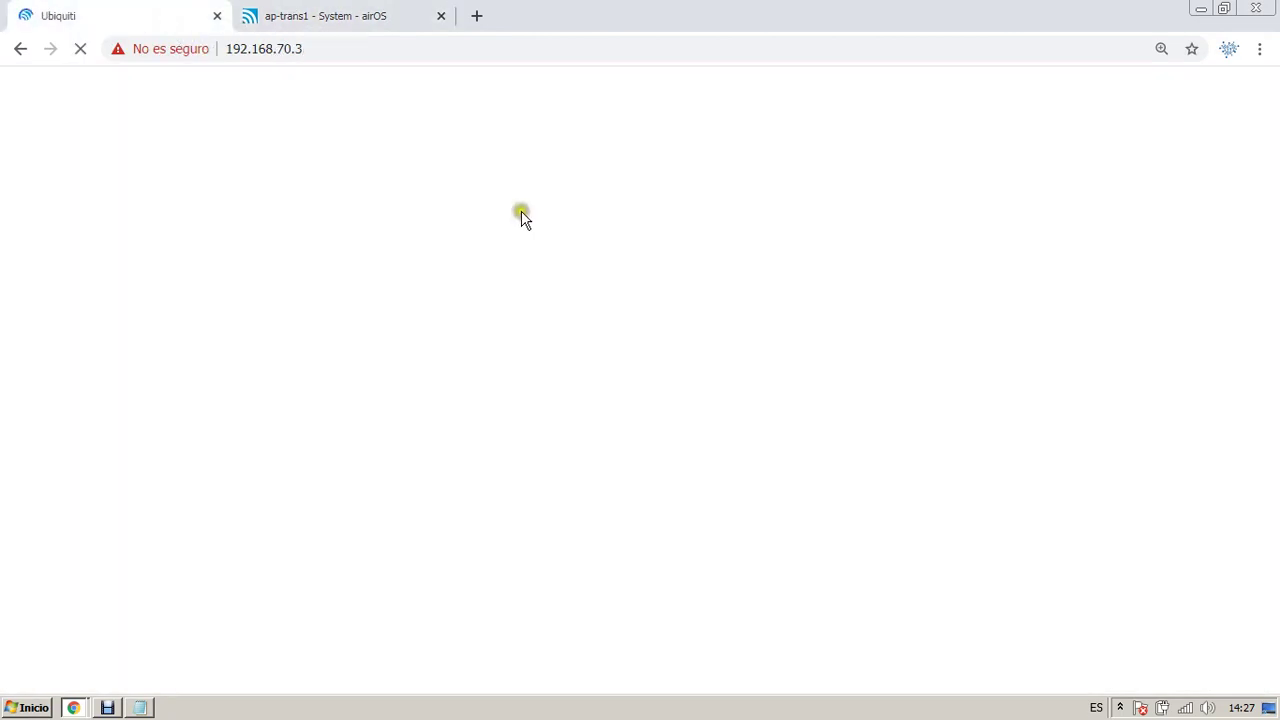
click(371, 14)
Step: Sign in to 192.168.70.3 as admin with the password, then return to the System tab
click(399, 48)
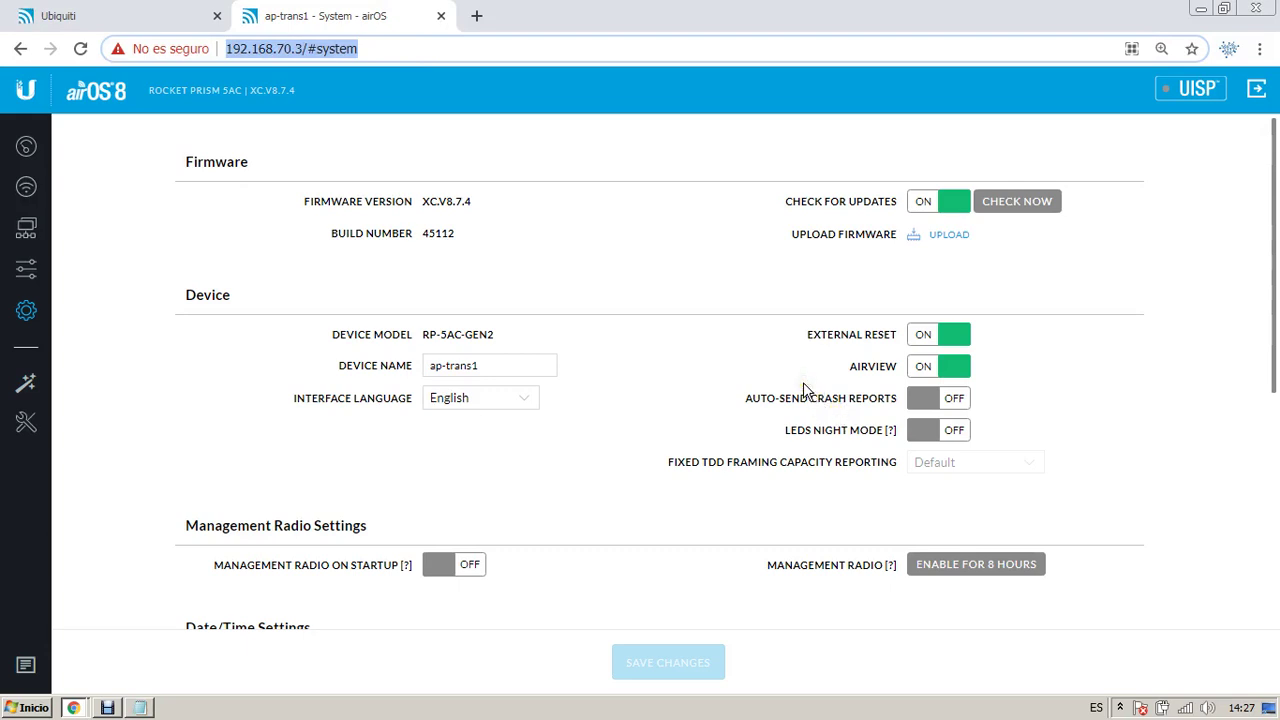
click(62, 12)
text(a)
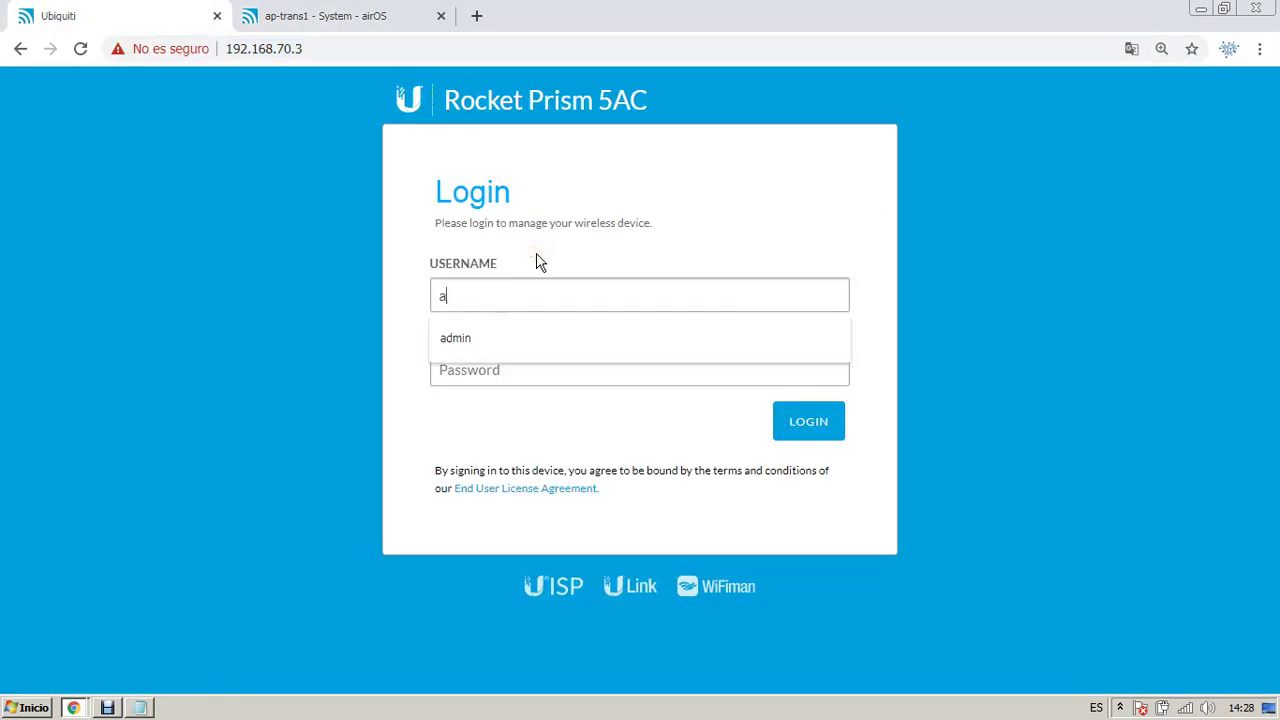
text(dmin)
key(Tab)
text(••••••••••)
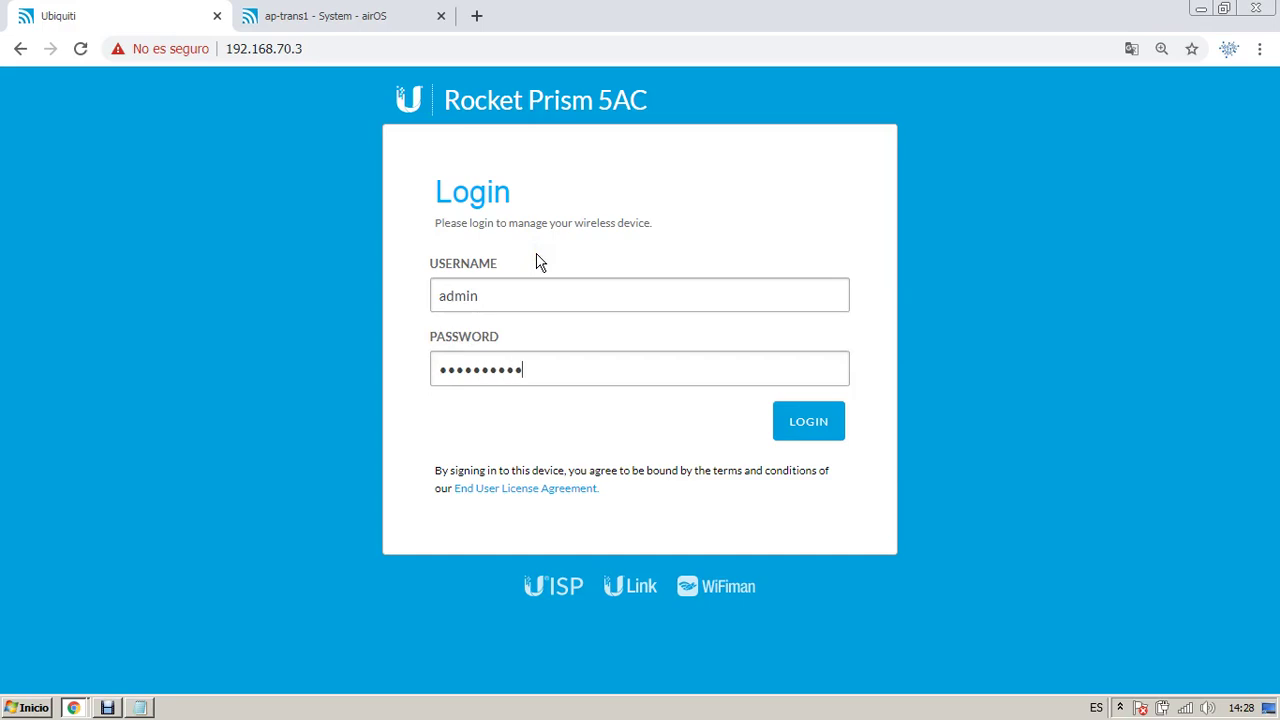
text(•••)
key(Return)
click(380, 18)
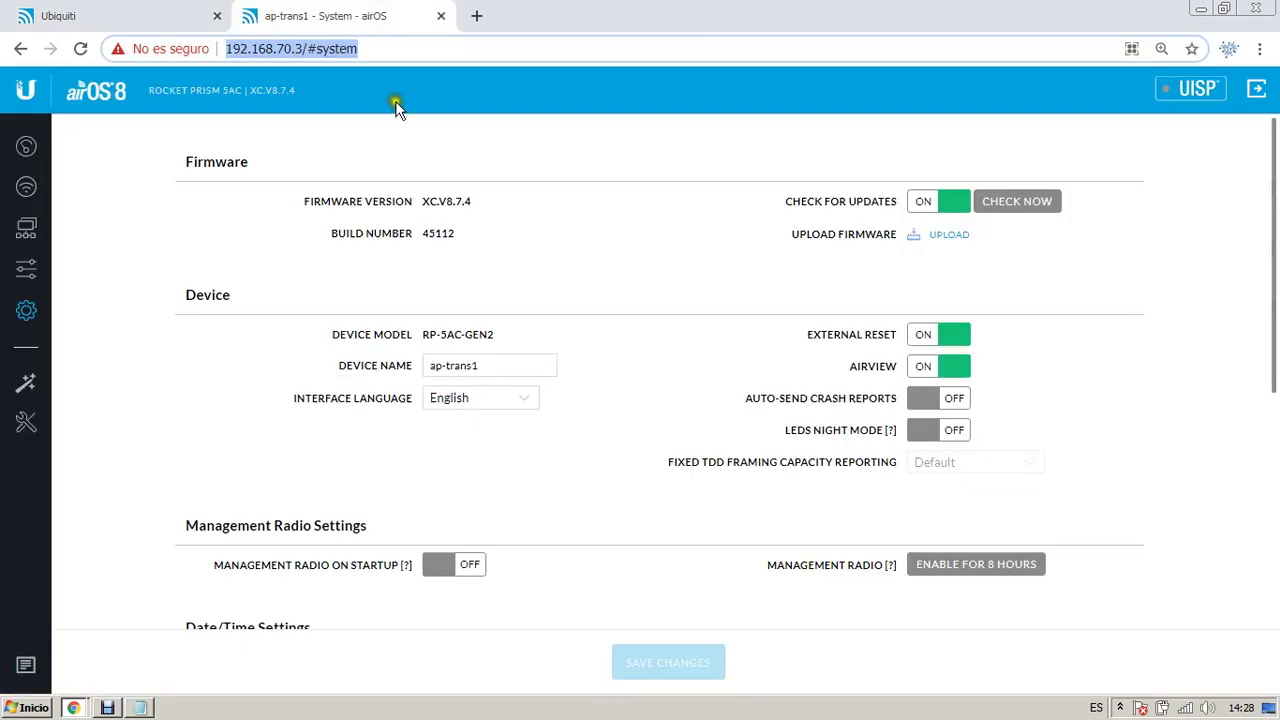
Step: Switch to the other radio session, dismiss the translation offer, and open its System page
key(alt+Tab)
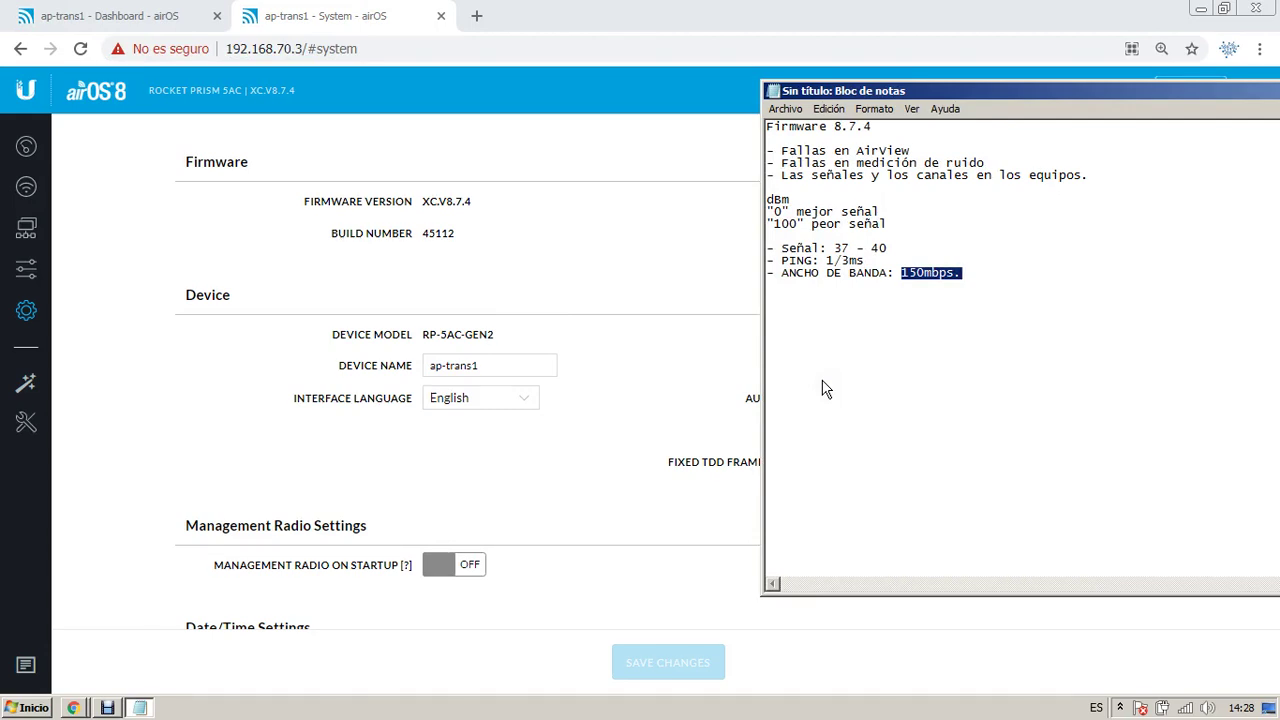
click(110, 16)
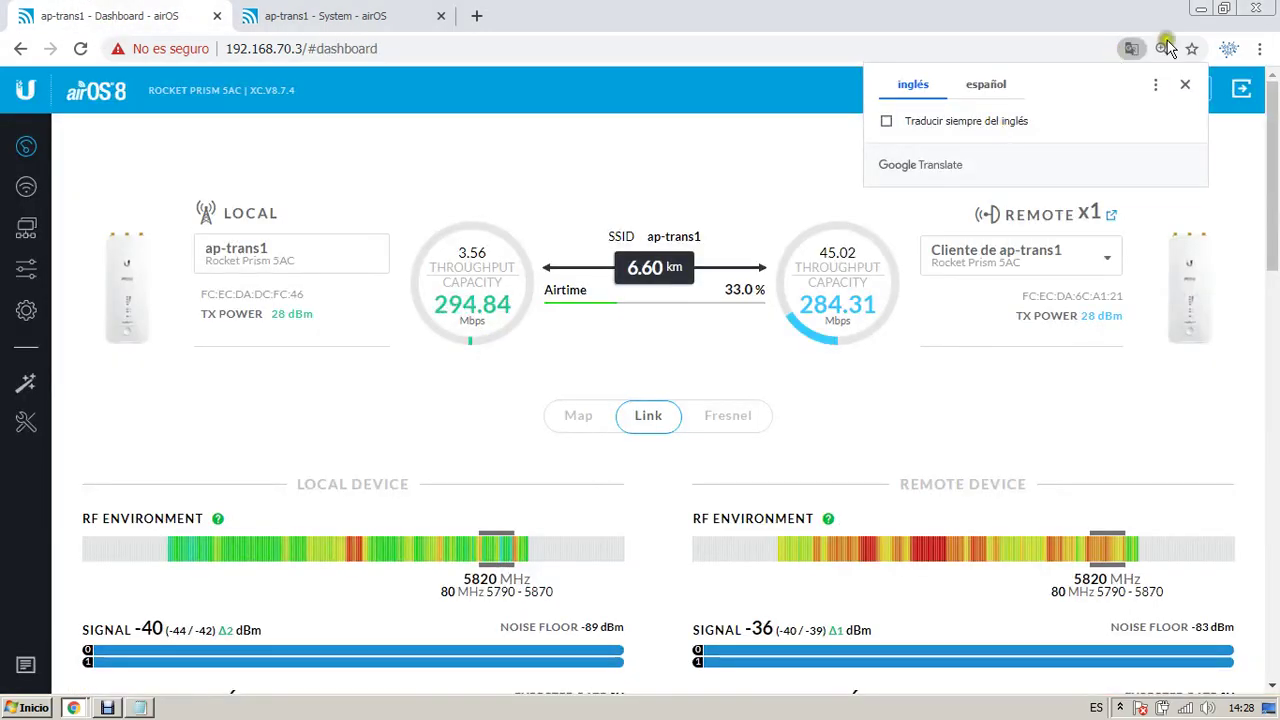
click(1185, 85)
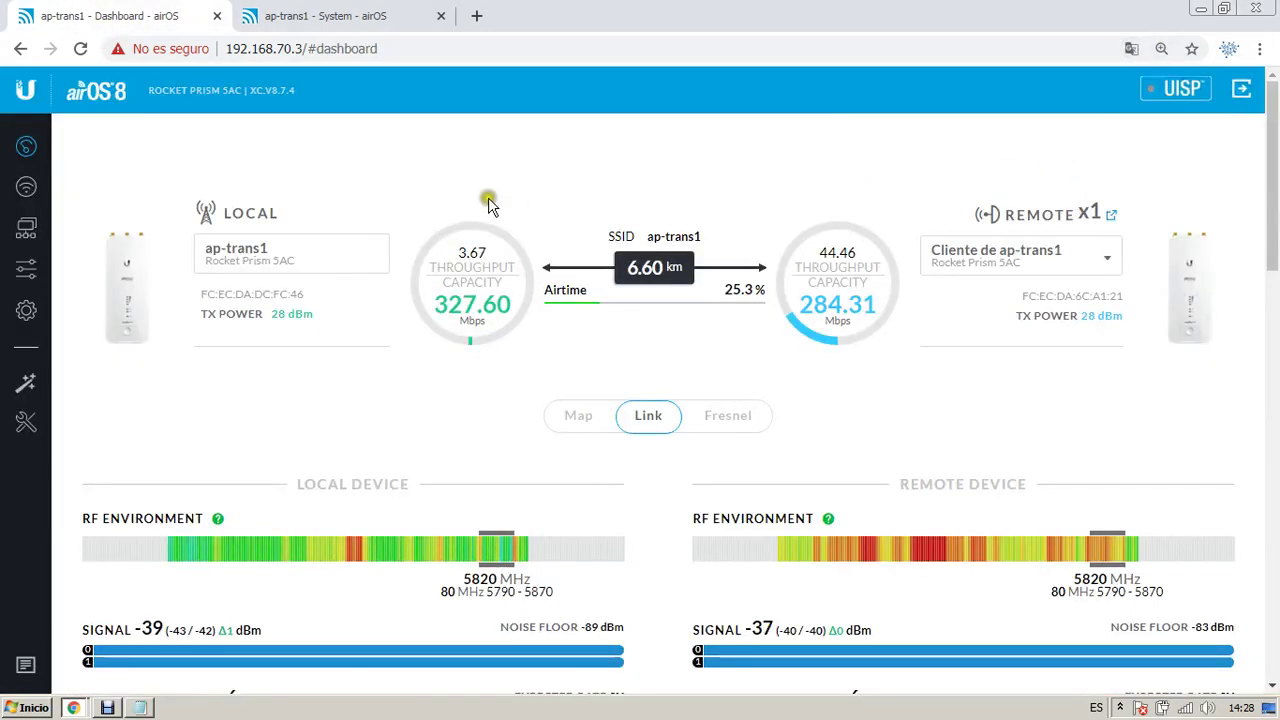
click(26, 312)
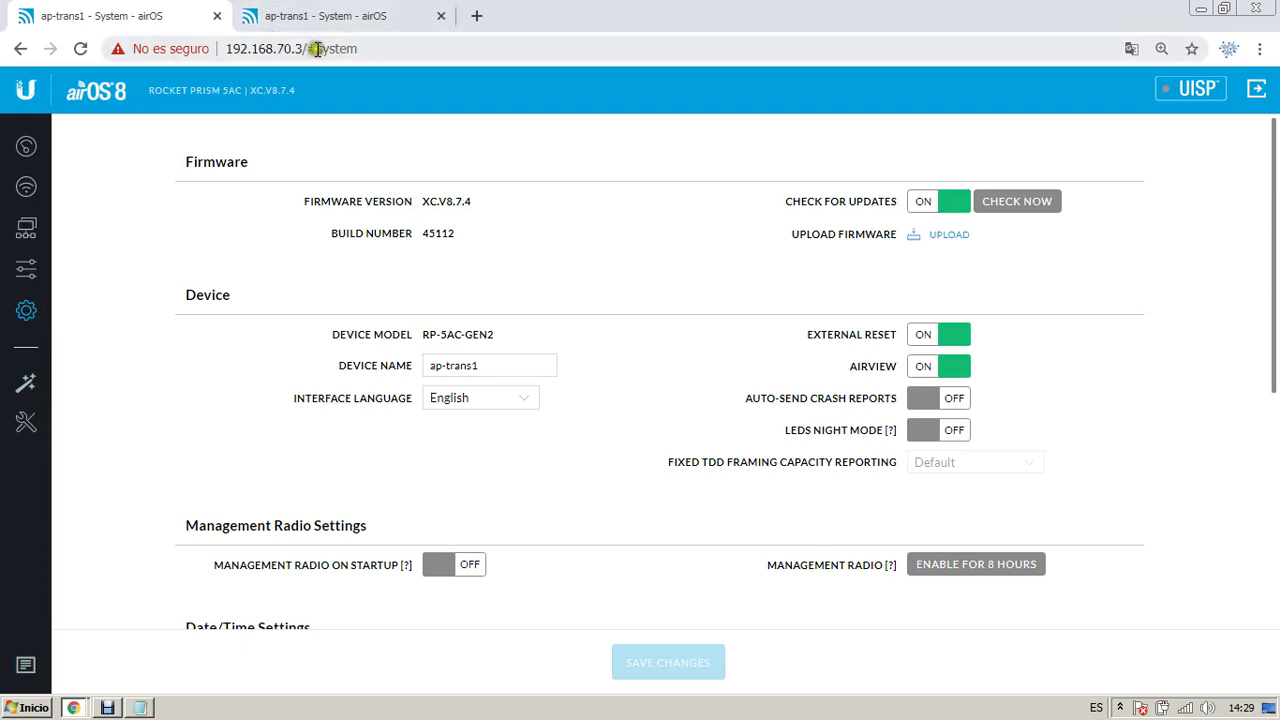
Step: Pick XC.v8.7.0.42152.200203.1256.bin from Descargas as the firmware to upload
click(950, 233)
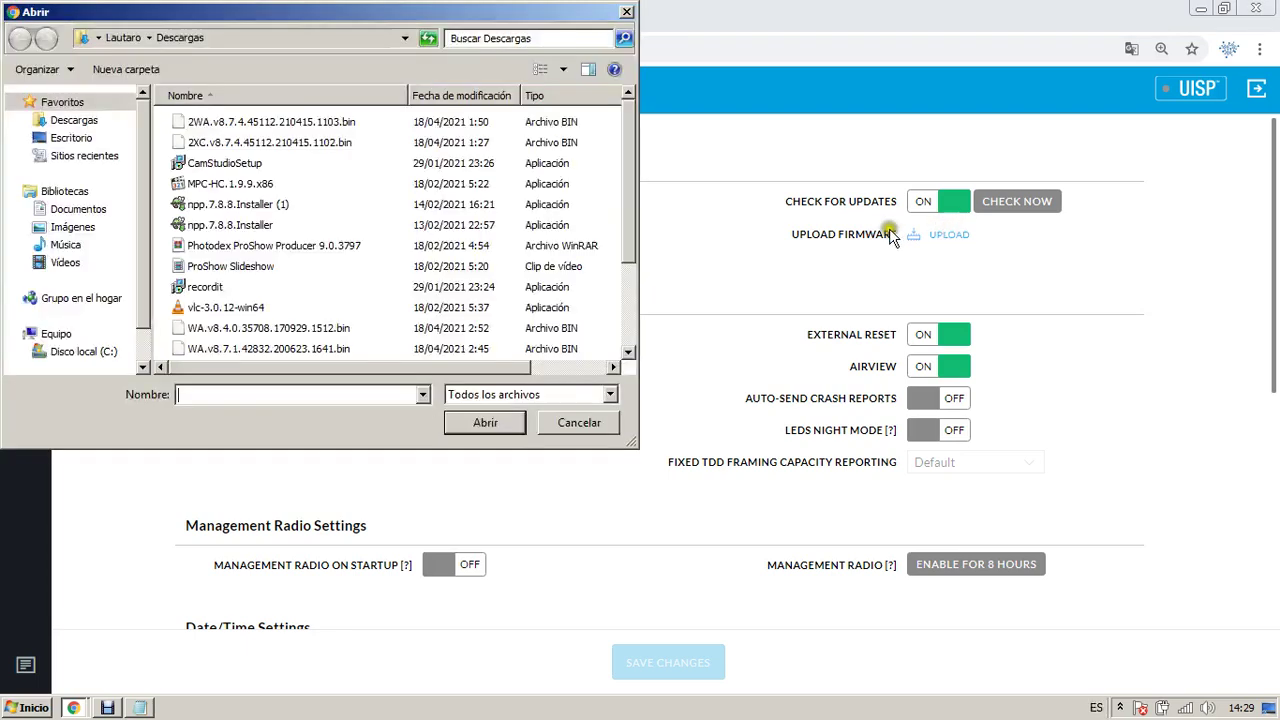
click(349, 196)
scroll(349, 196, down, 3)
click(288, 287)
key(Down)
key(Down)
key(Down)
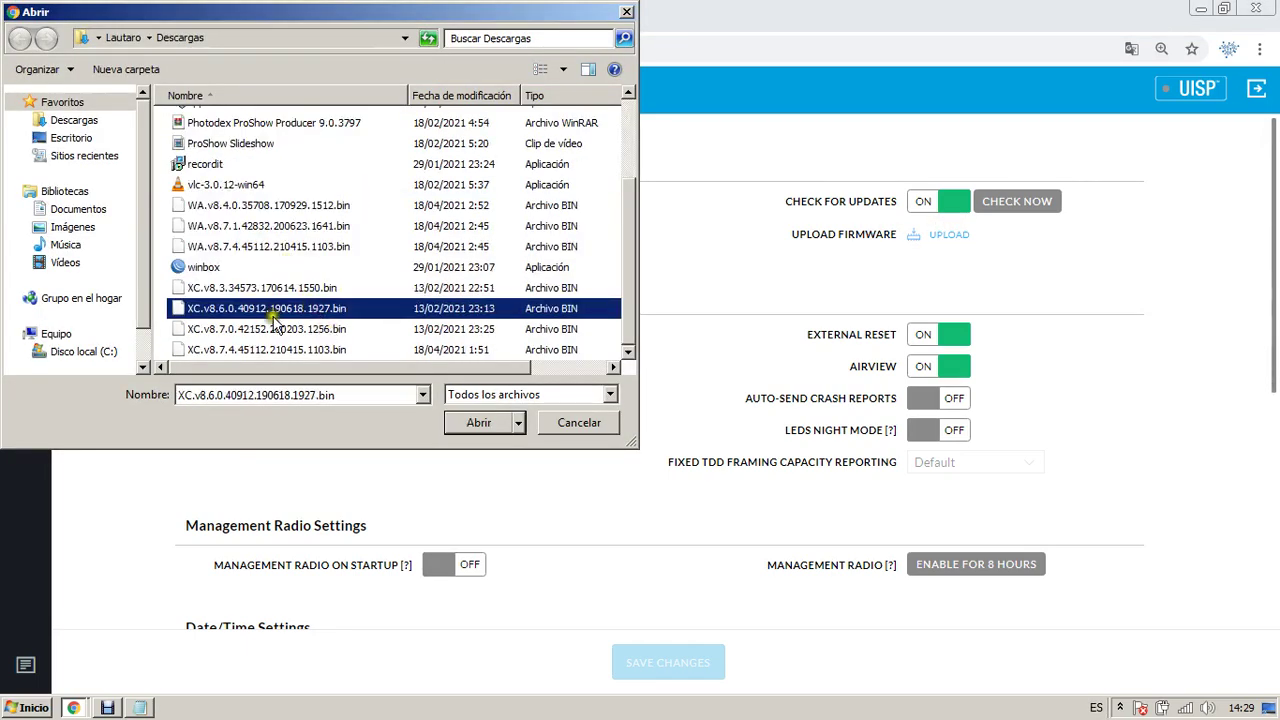
key(Up)
key(Up)
key(Up)
key(Down)
key(Down)
click(300, 348)
click(288, 330)
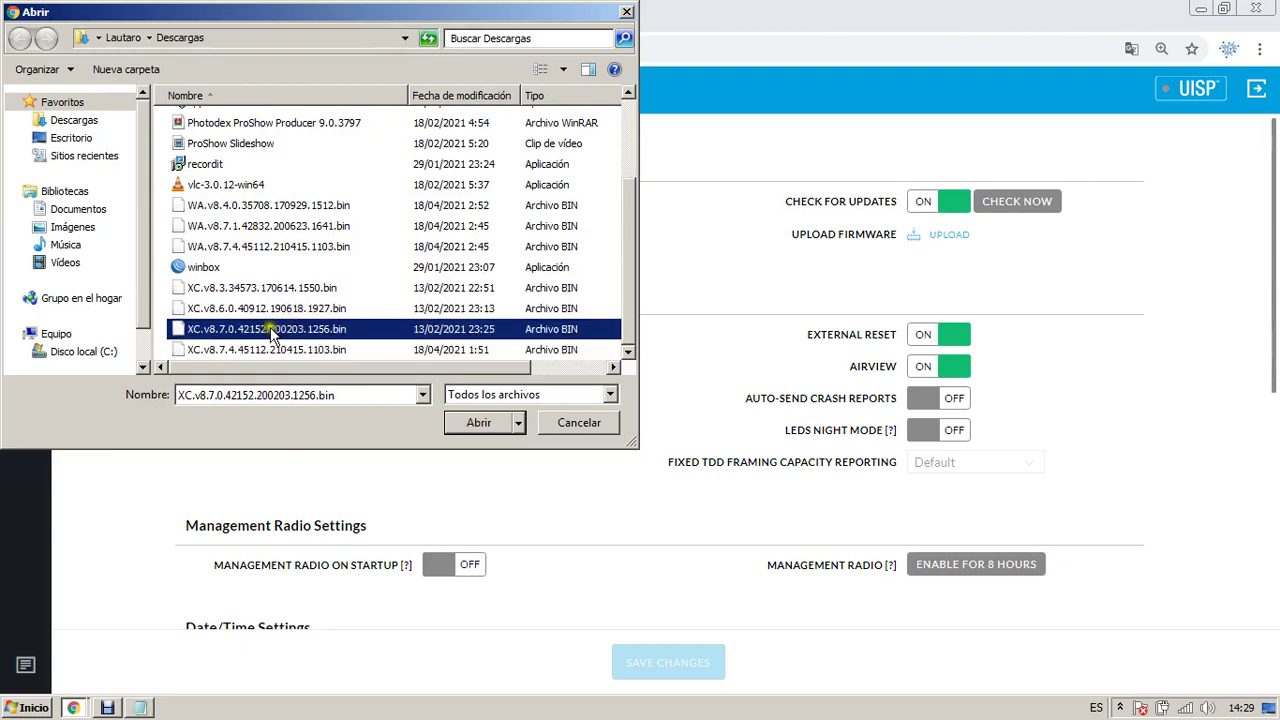
double_click(250, 336)
right_click(250, 333)
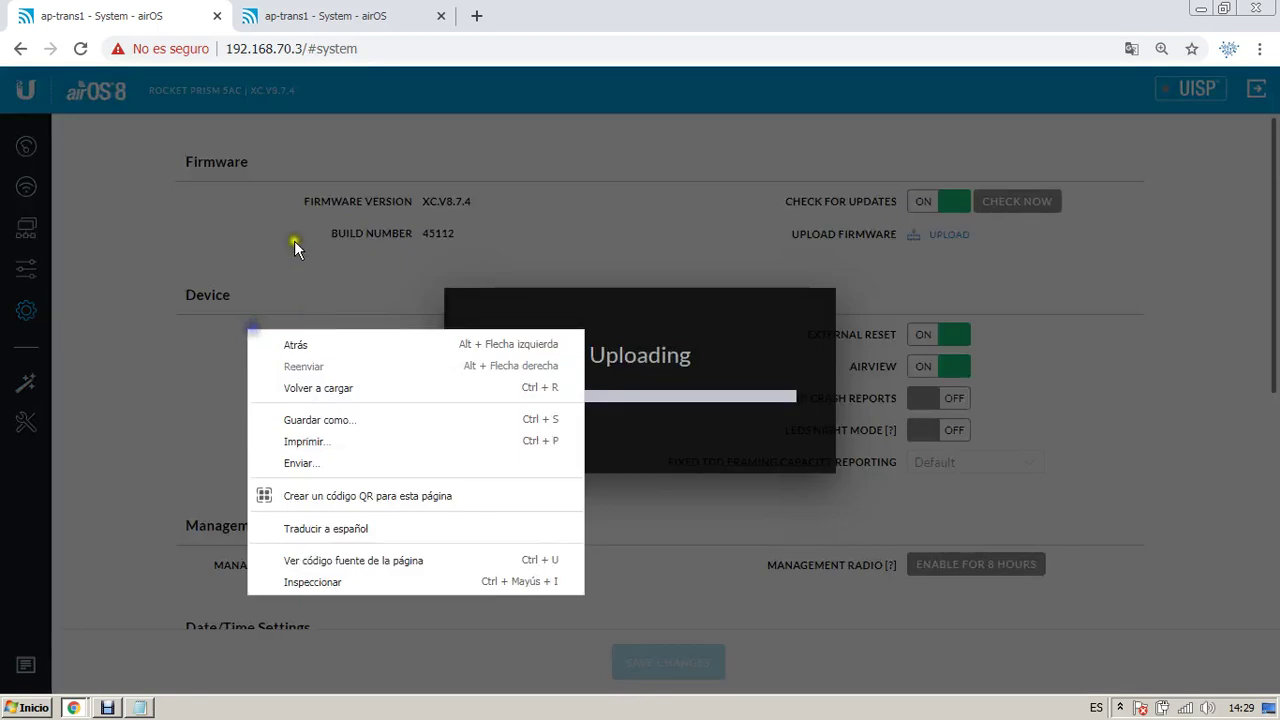
click(303, 12)
Step: Re-select and upload XC.v8.7.0.42152.200203.1256.bin, then switch to the login page tab
click(948, 238)
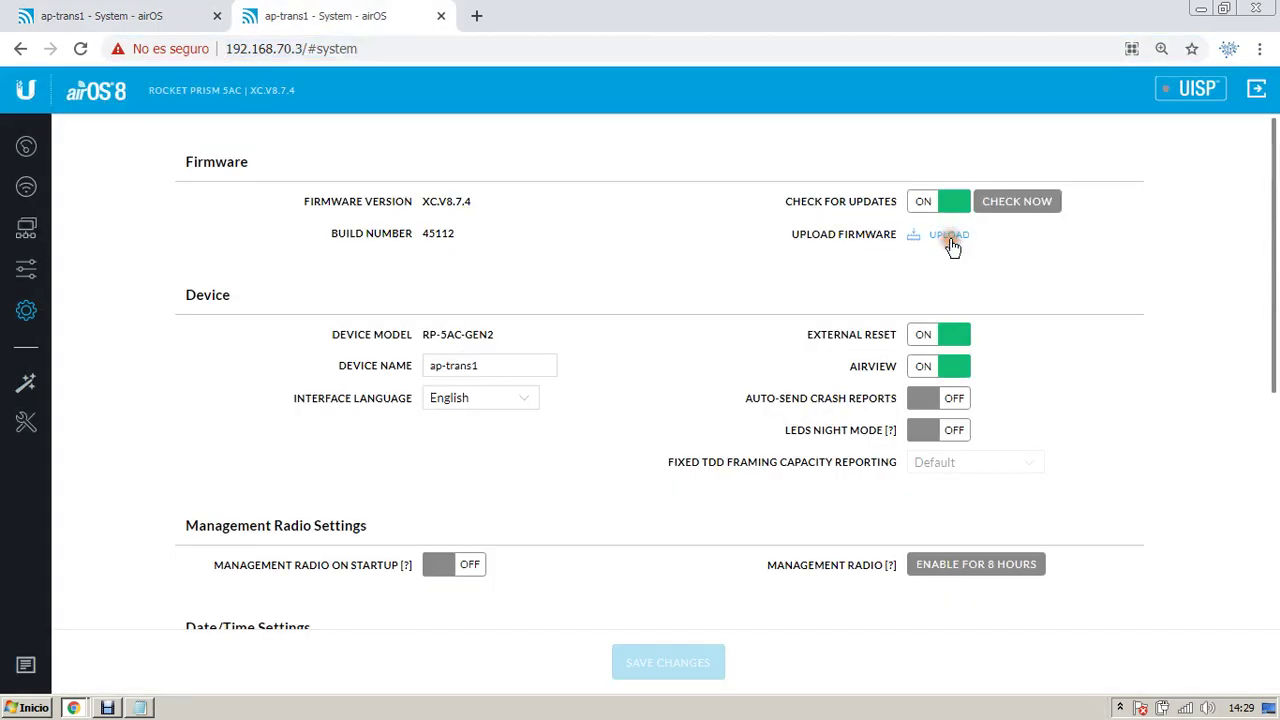
click(328, 303)
scroll(329, 297, down, 2)
click(326, 292)
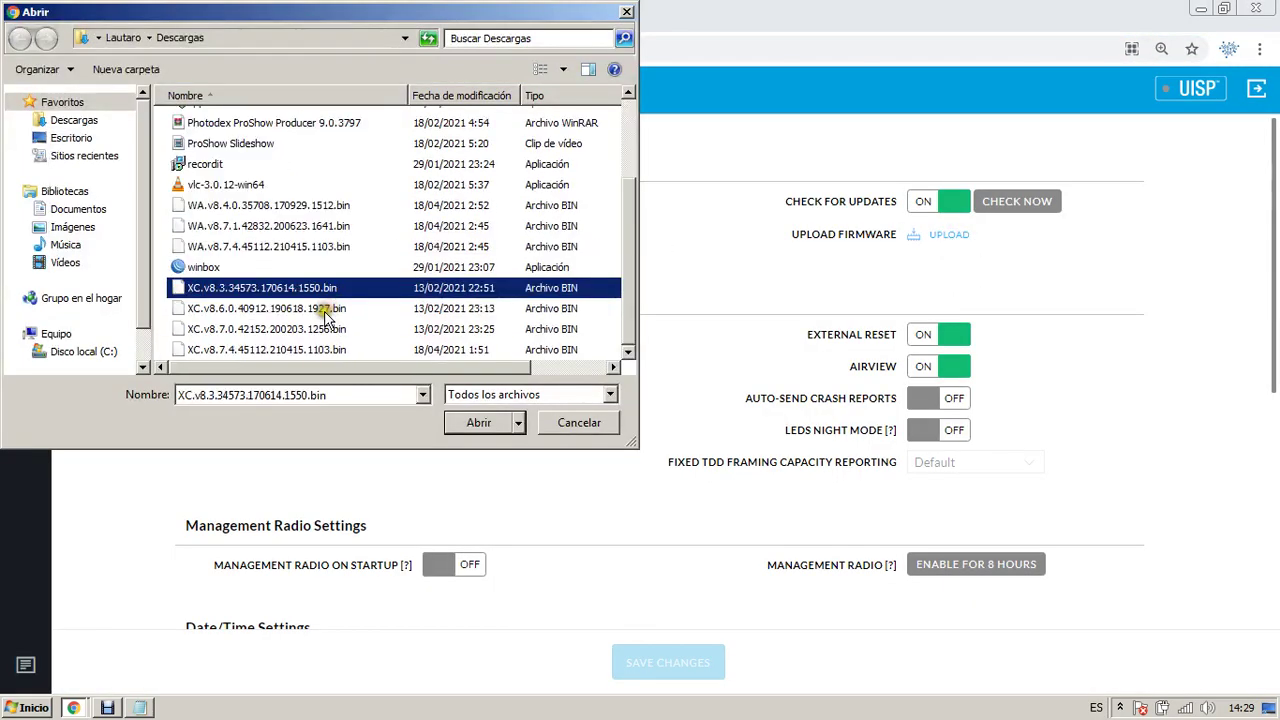
key(Down)
key(Down)
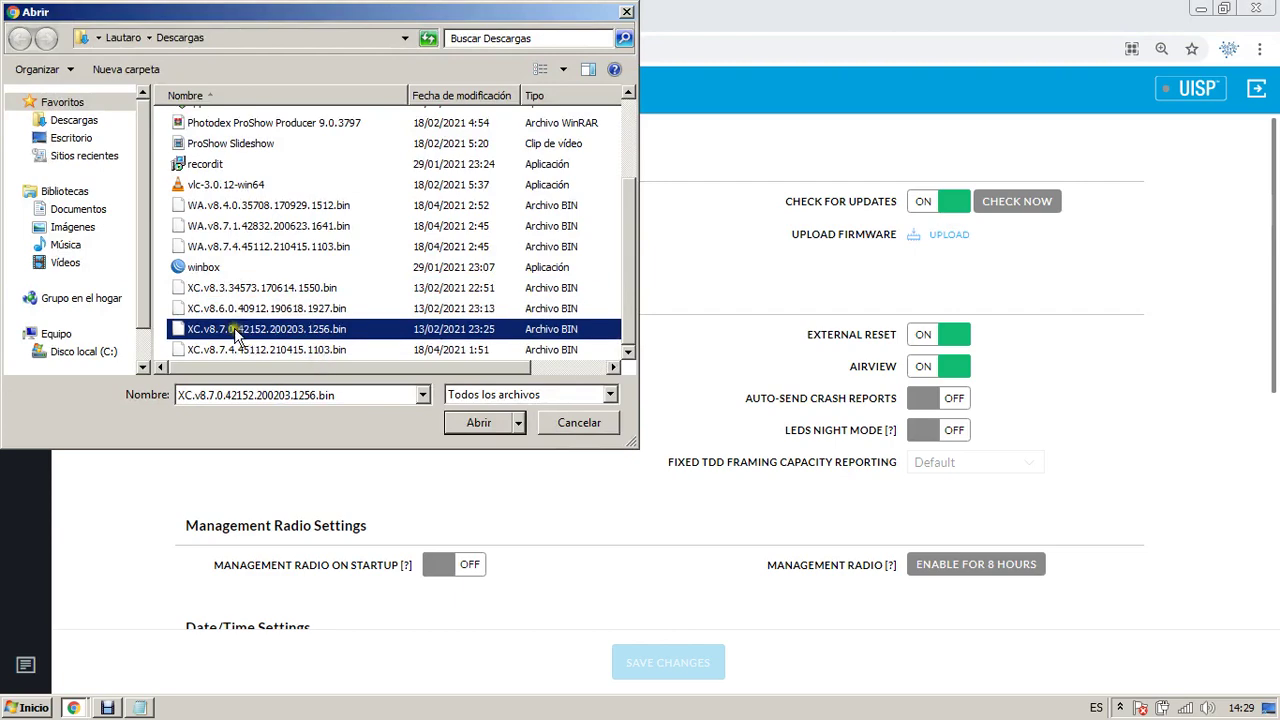
click(236, 330)
double_click(236, 330)
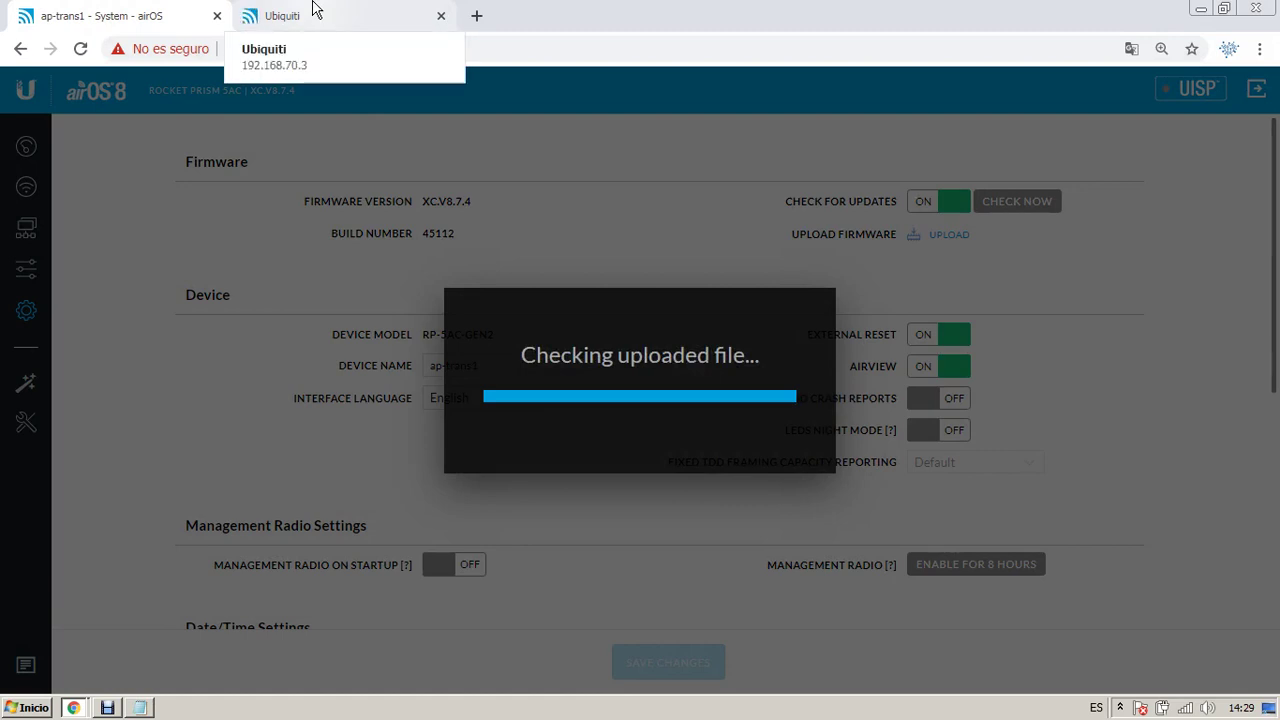
click(313, 8)
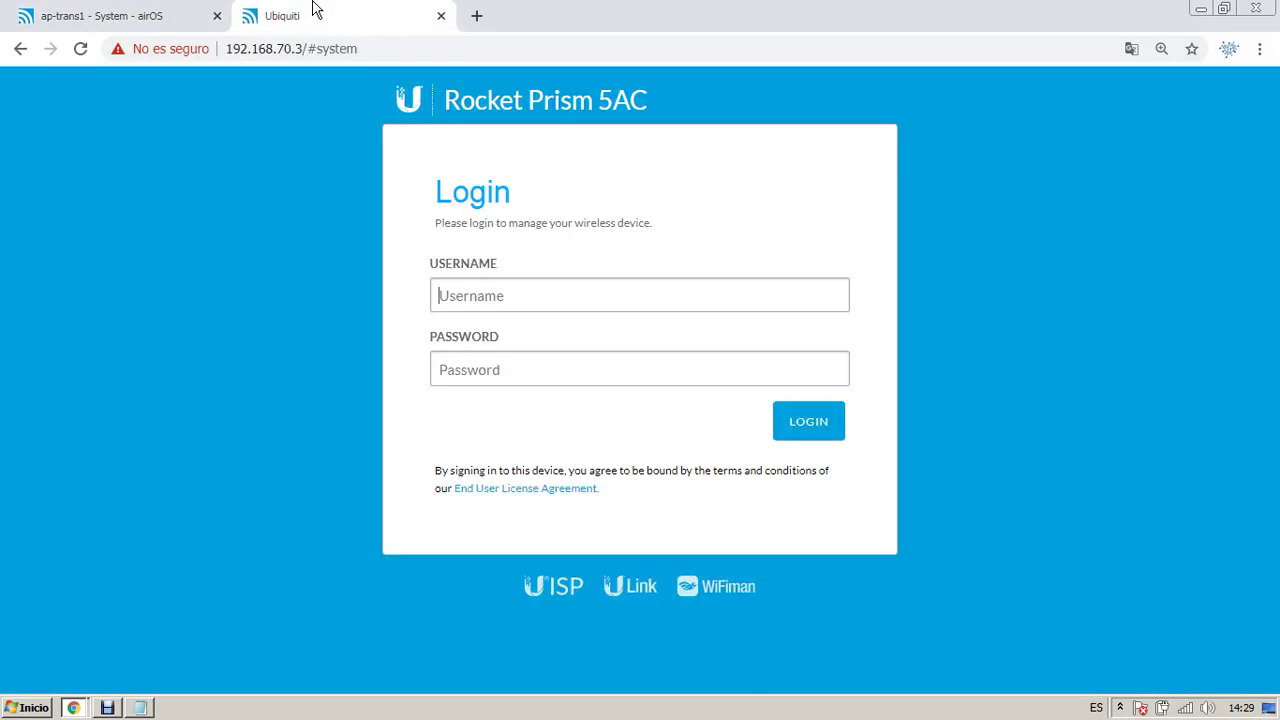
Step: Log in as admin with the password and return to the radio's System page
text(admin)
key(Tab)
text(*************)
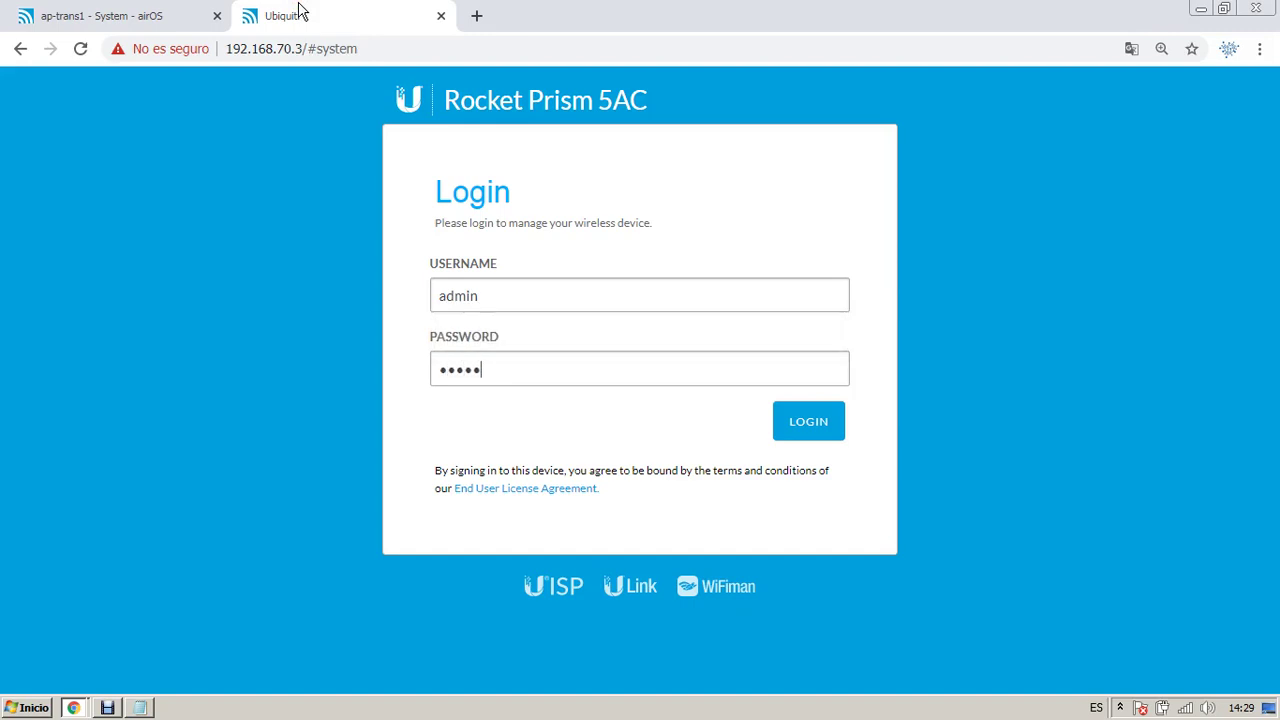
key(Return)
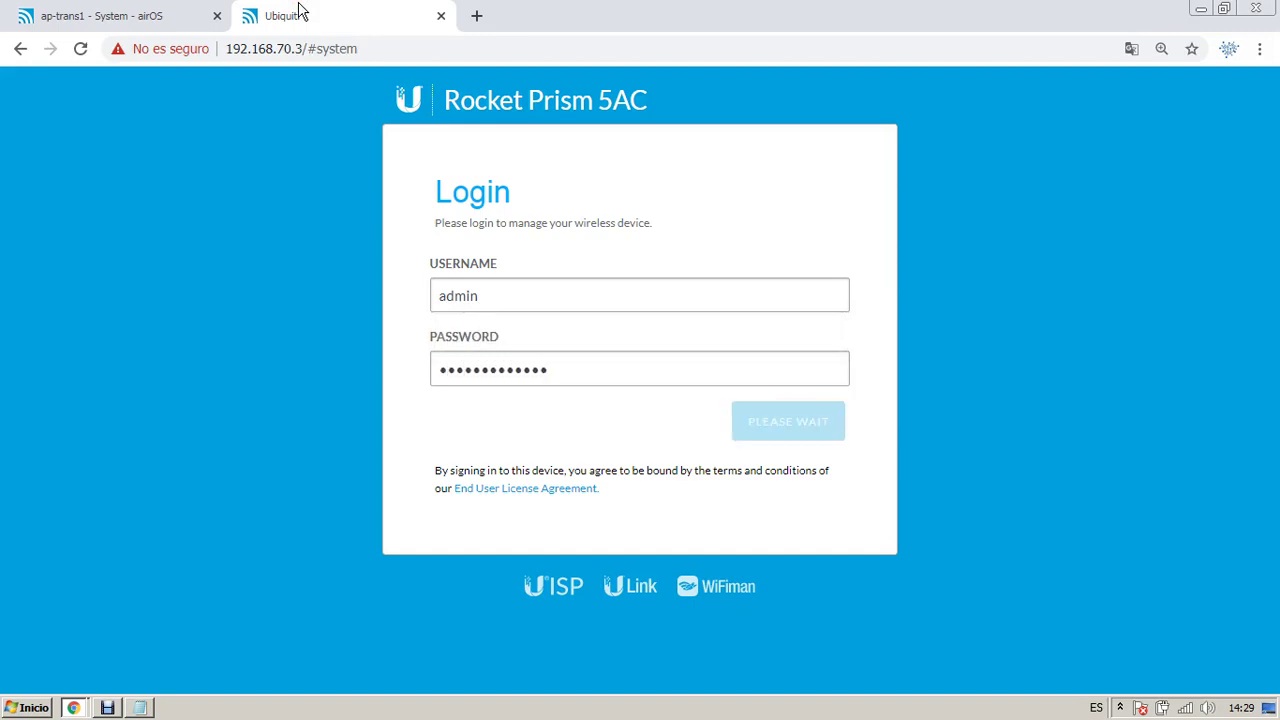
key(ctrl+1)
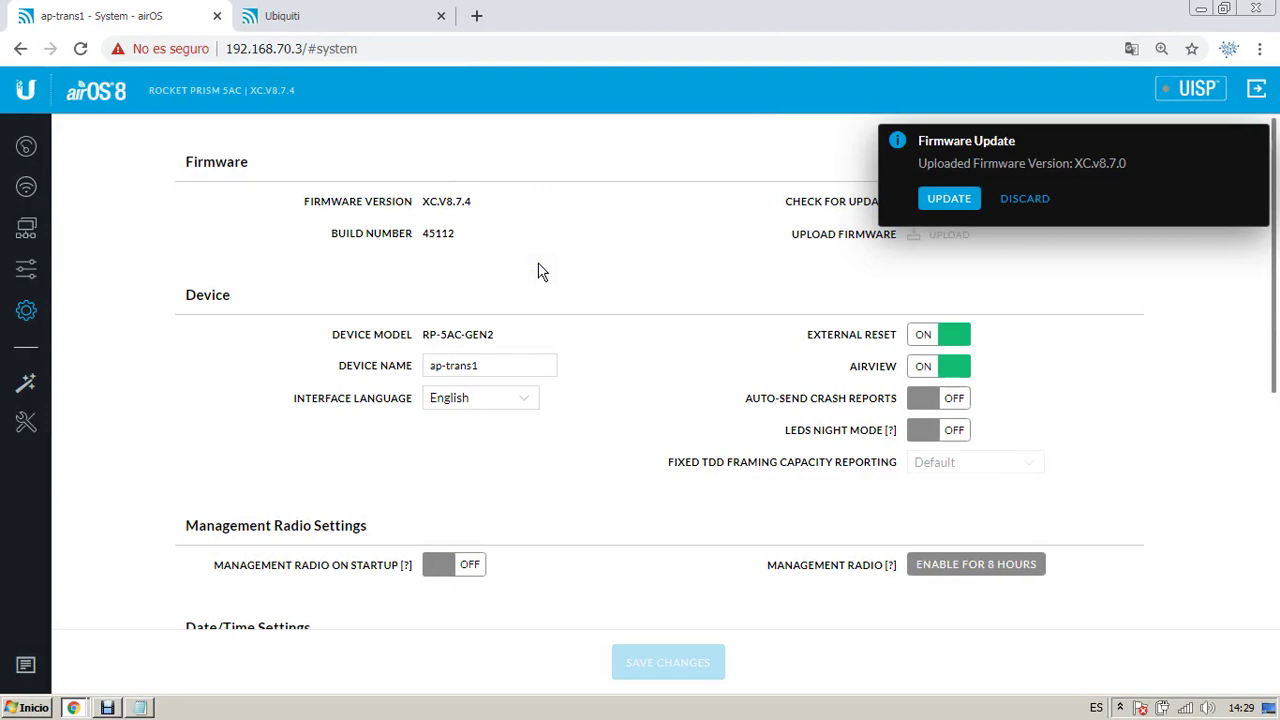
Step: Enter DOWNGRADE in the Windows Run box
key(super+r)
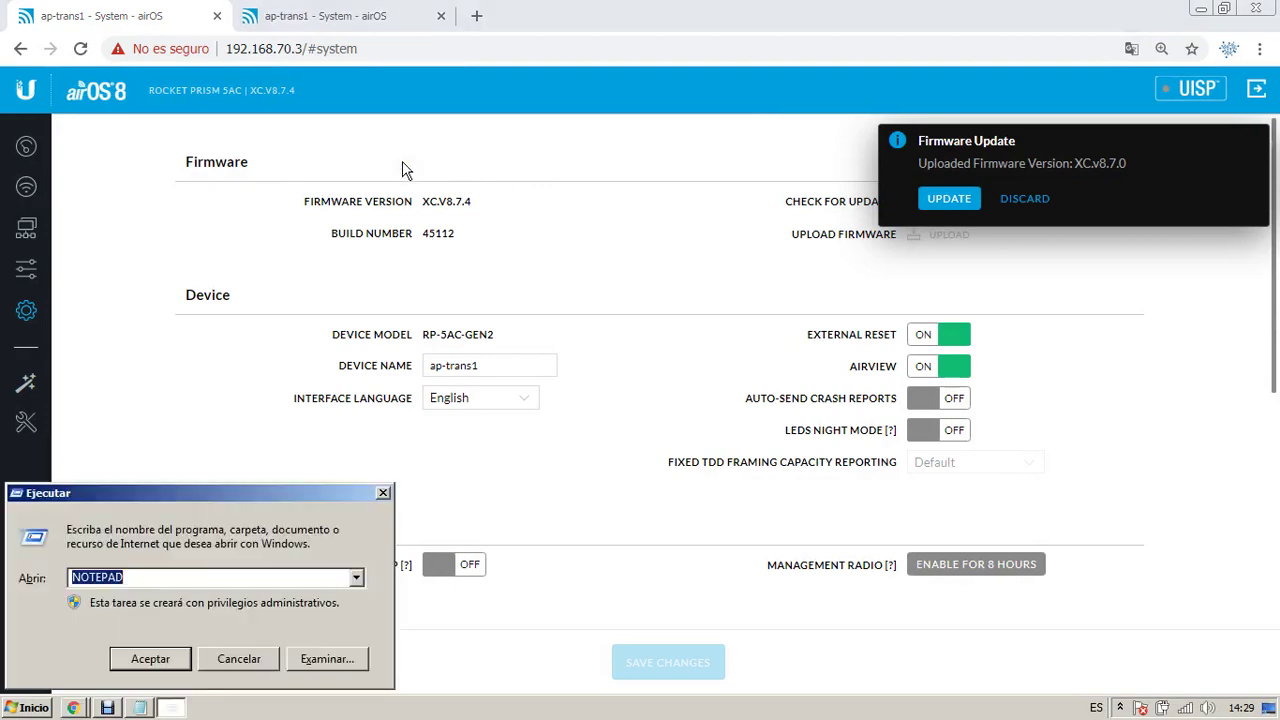
text(DOWNGRADE)
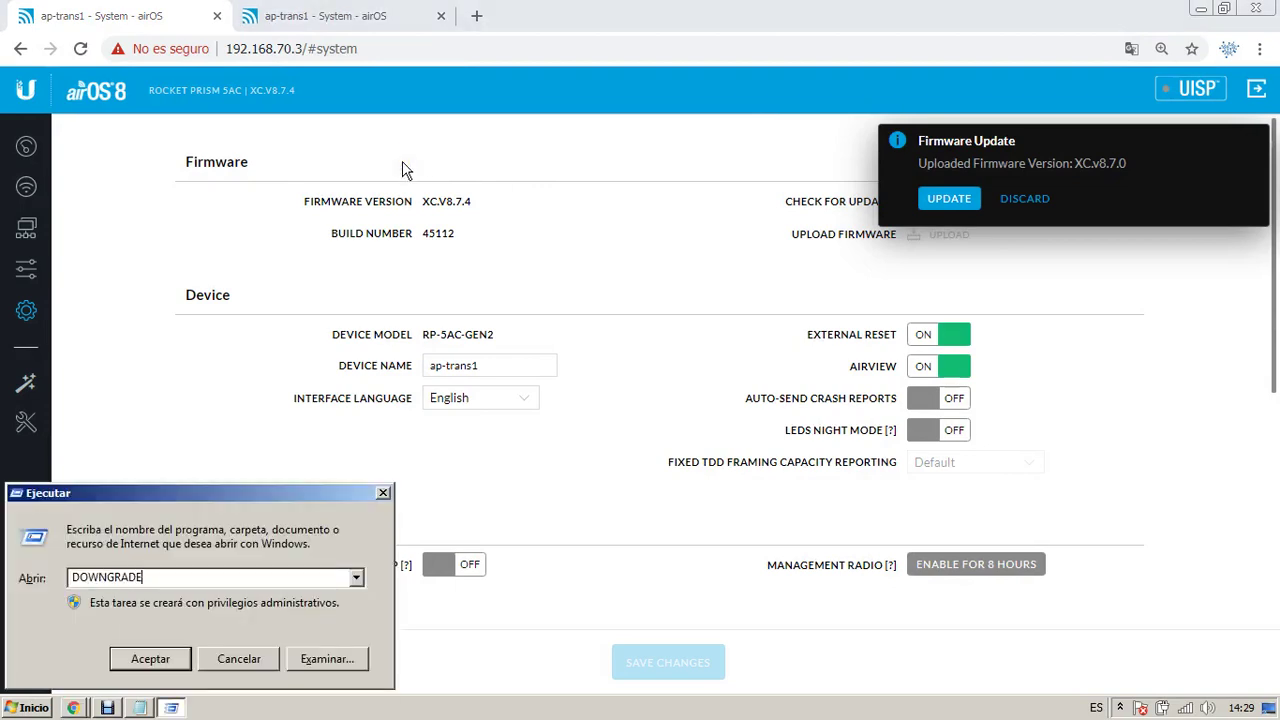
key(Return)
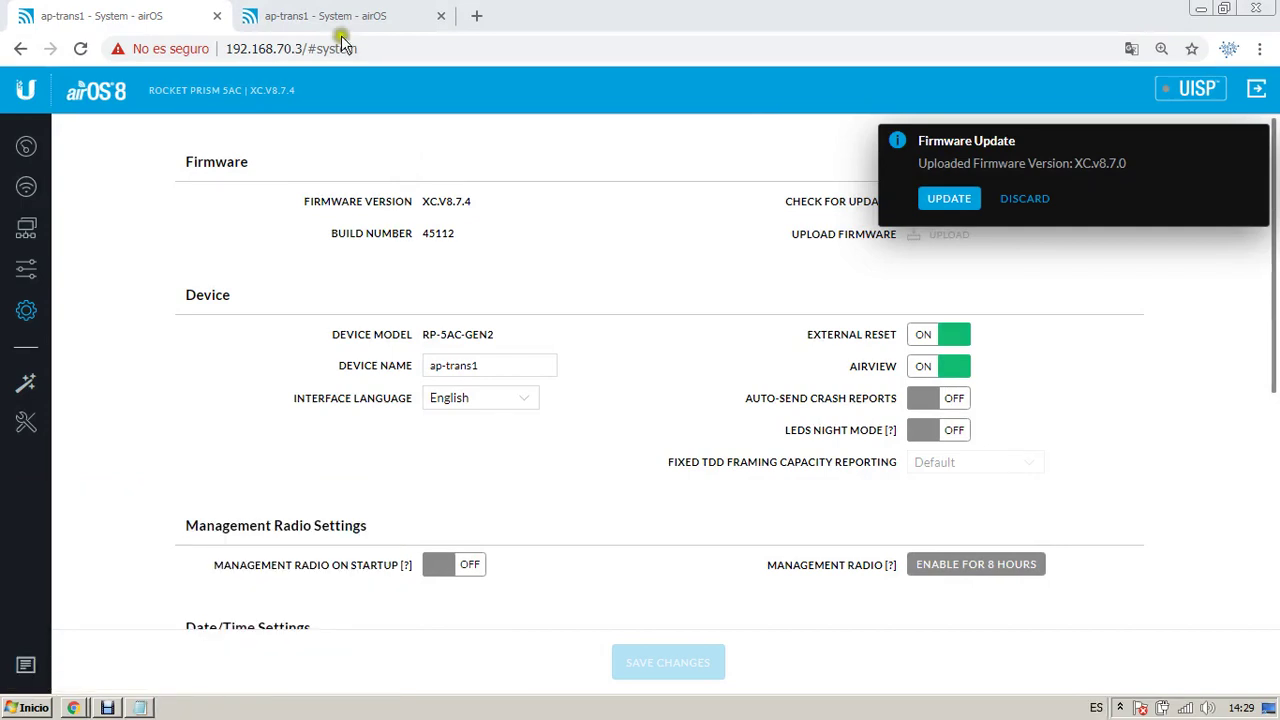
Step: In the second tab, dismiss the translation prompt and load 192.168.70.4 without the /#system path
click(313, 8)
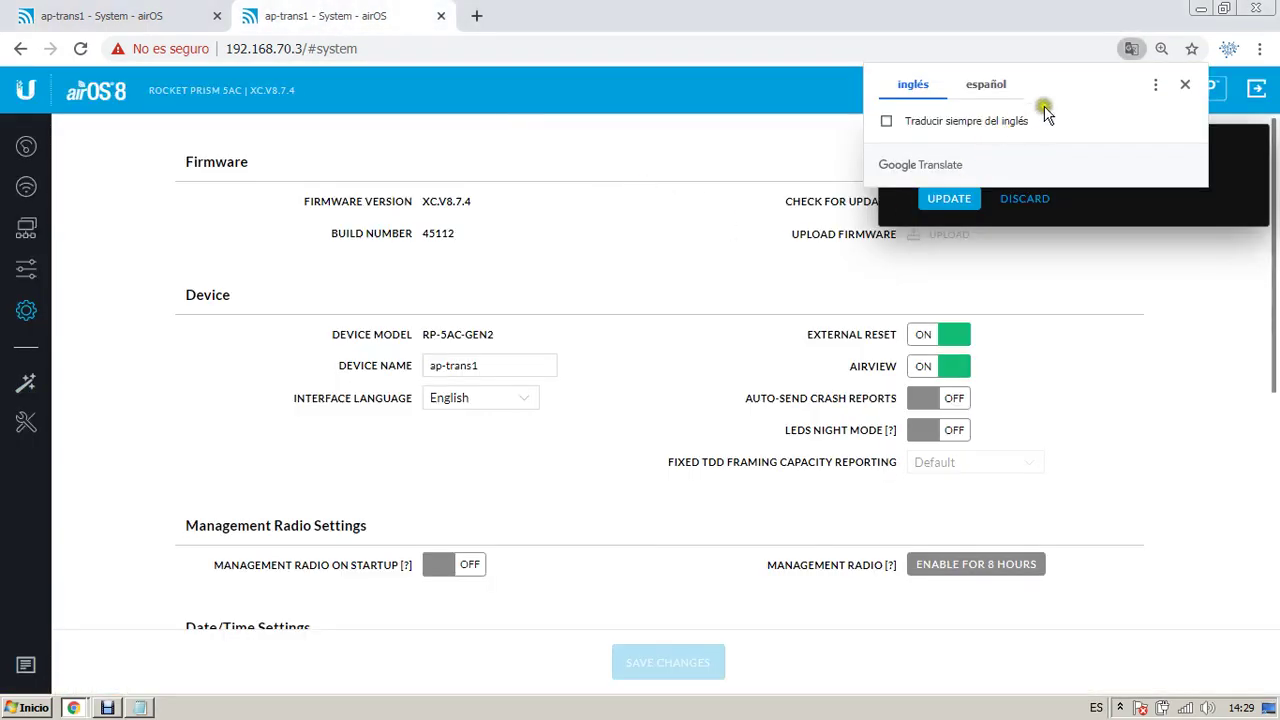
click(1185, 84)
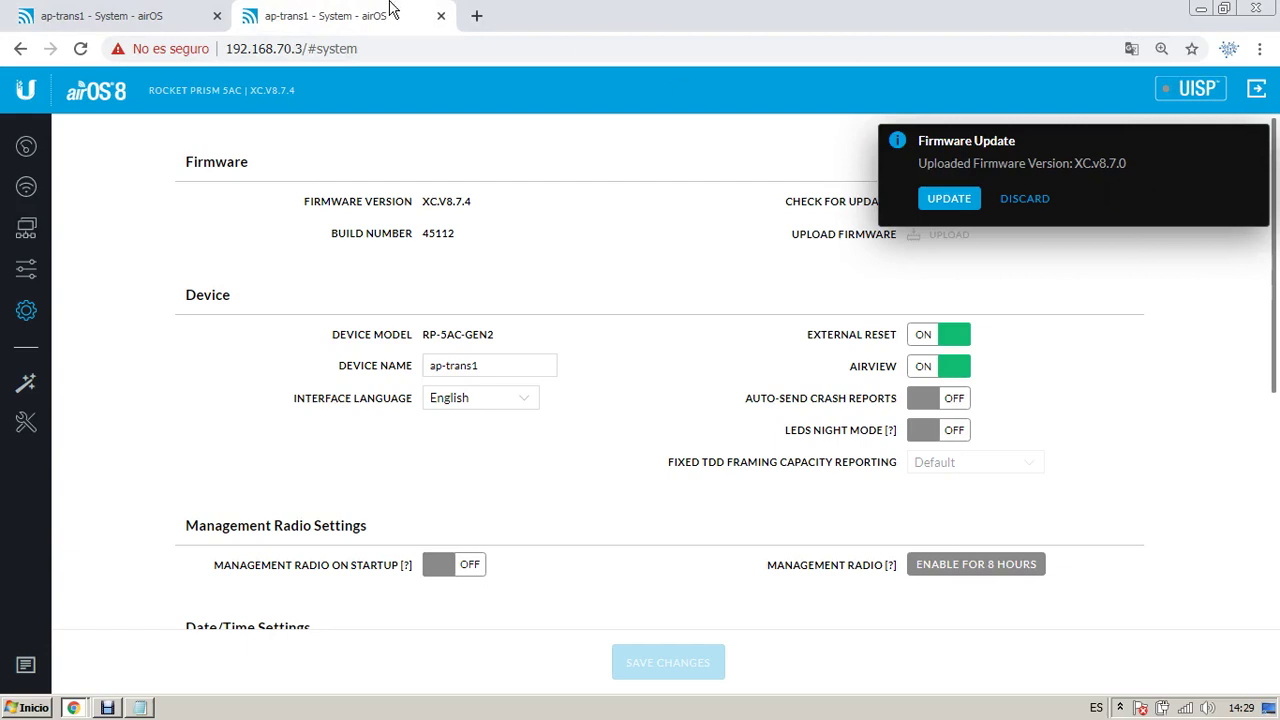
click(122, 8)
click(318, 10)
drag(297, 52, 586, 123)
key(BackSpace)
key(Return)
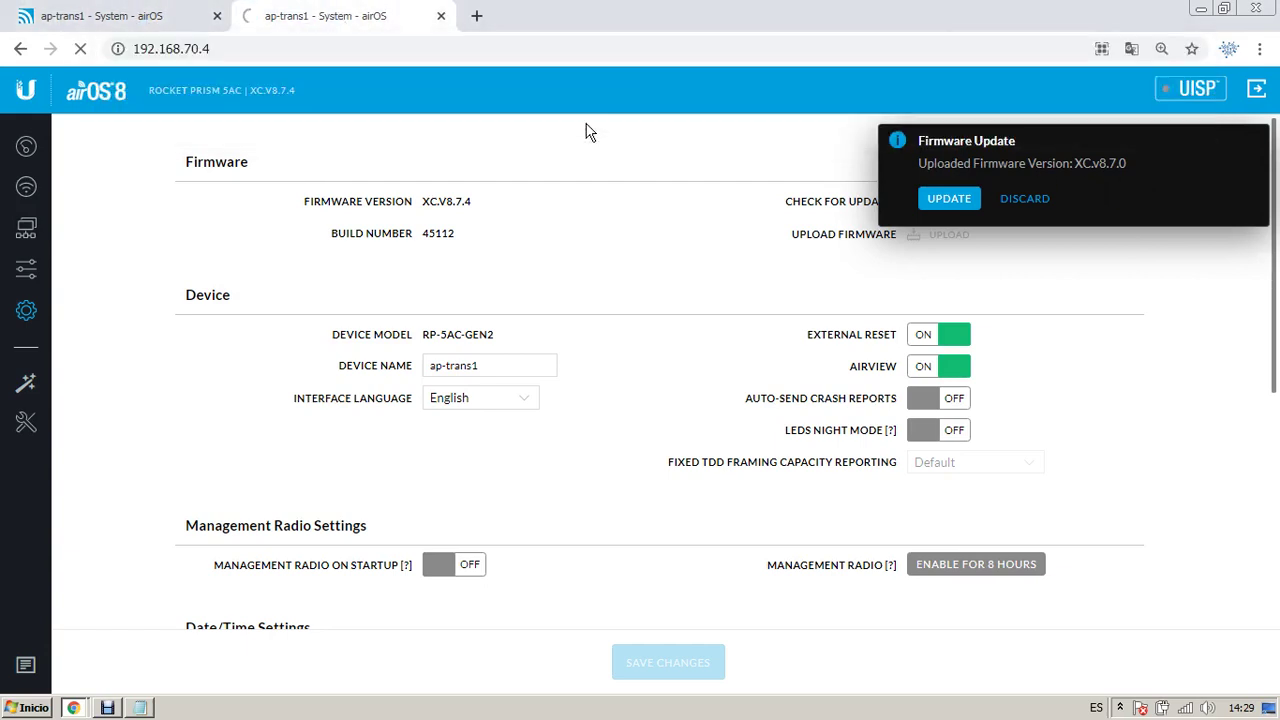
Step: Log in to the 192.168.70.4 radio as admin with the password
click(149, 10)
click(663, 191)
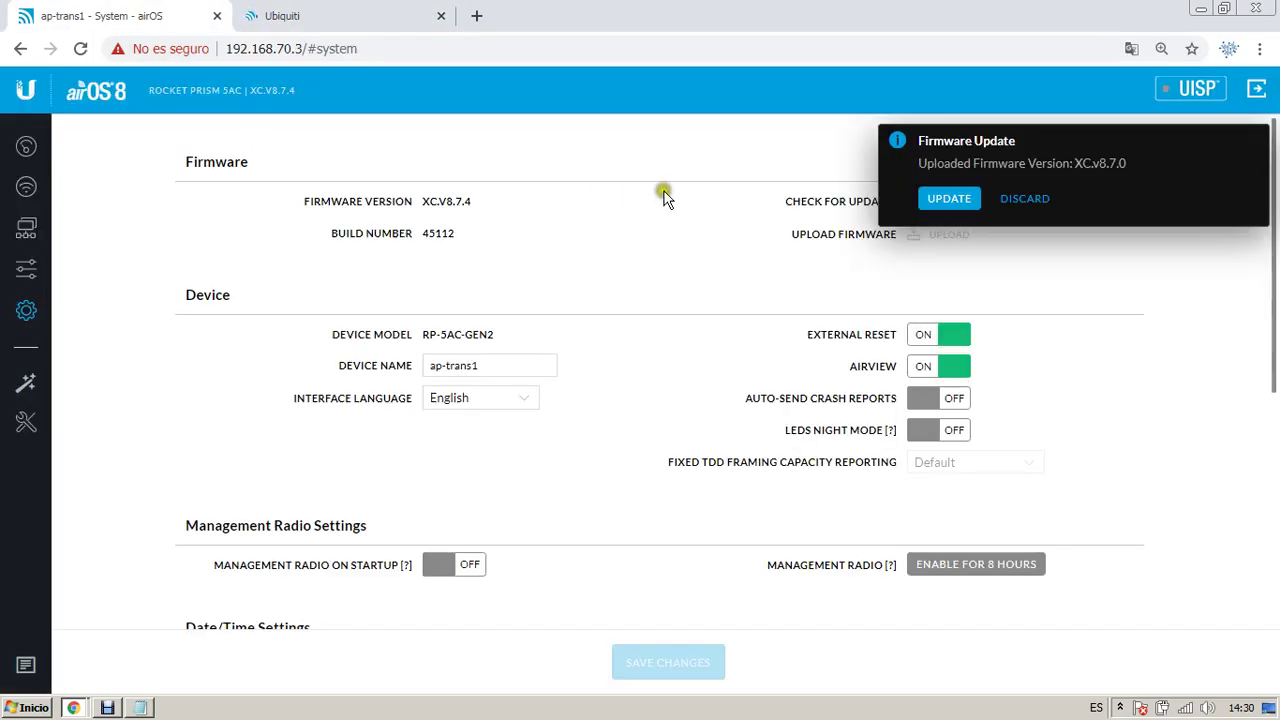
click(292, 14)
click(568, 272)
text(admin)
key(Tab)
text(•••••••••••••)
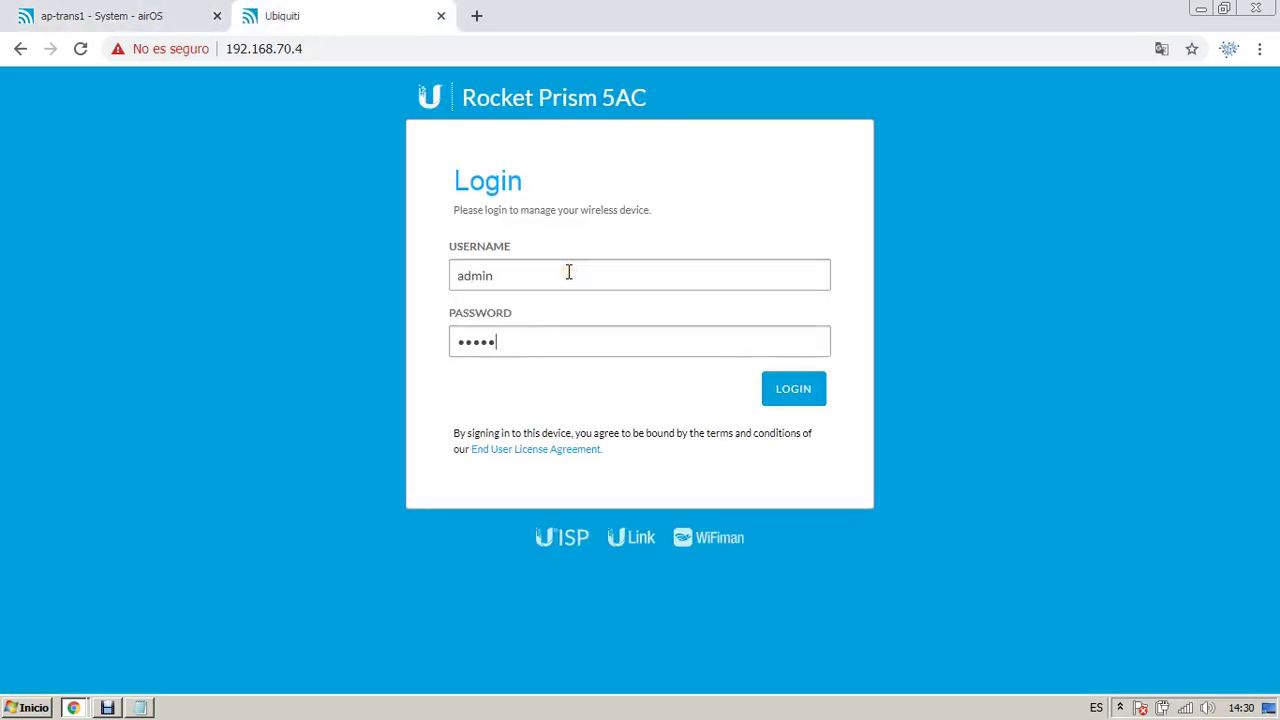
key(Return)
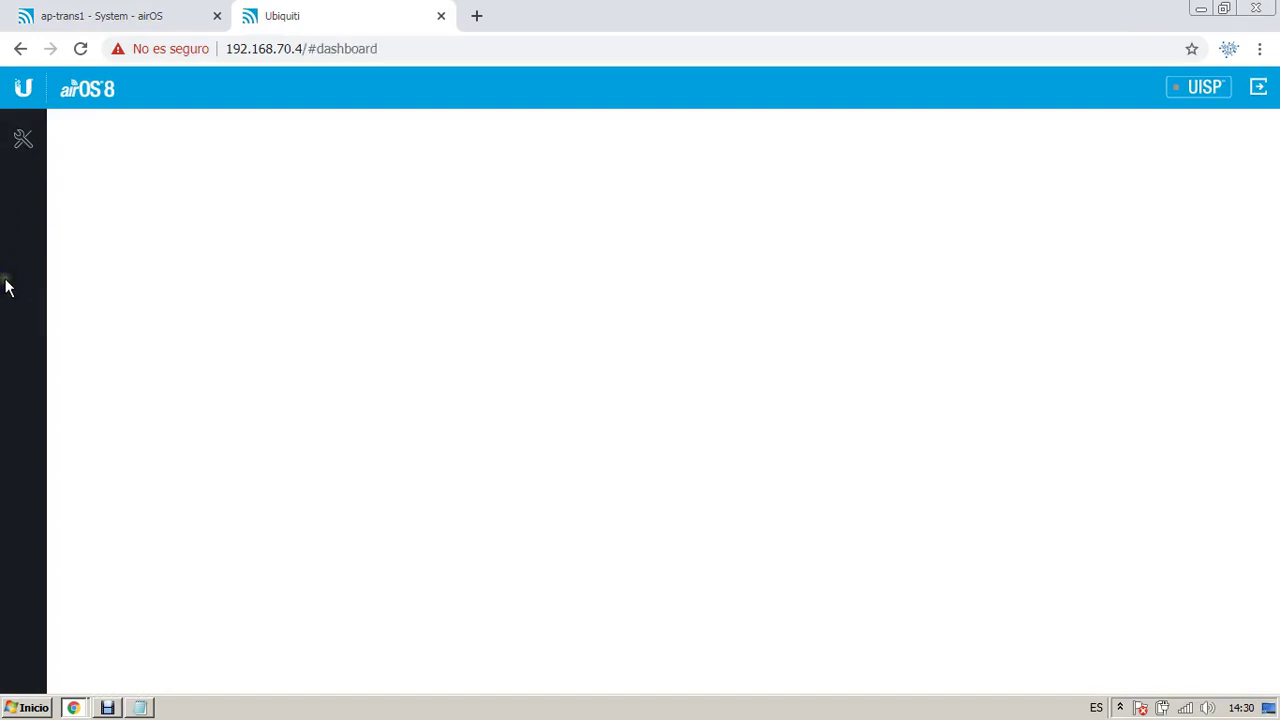
Step: Glance at the firmware notes, then open the Cliente de ap-trans1 System page
click(23, 355)
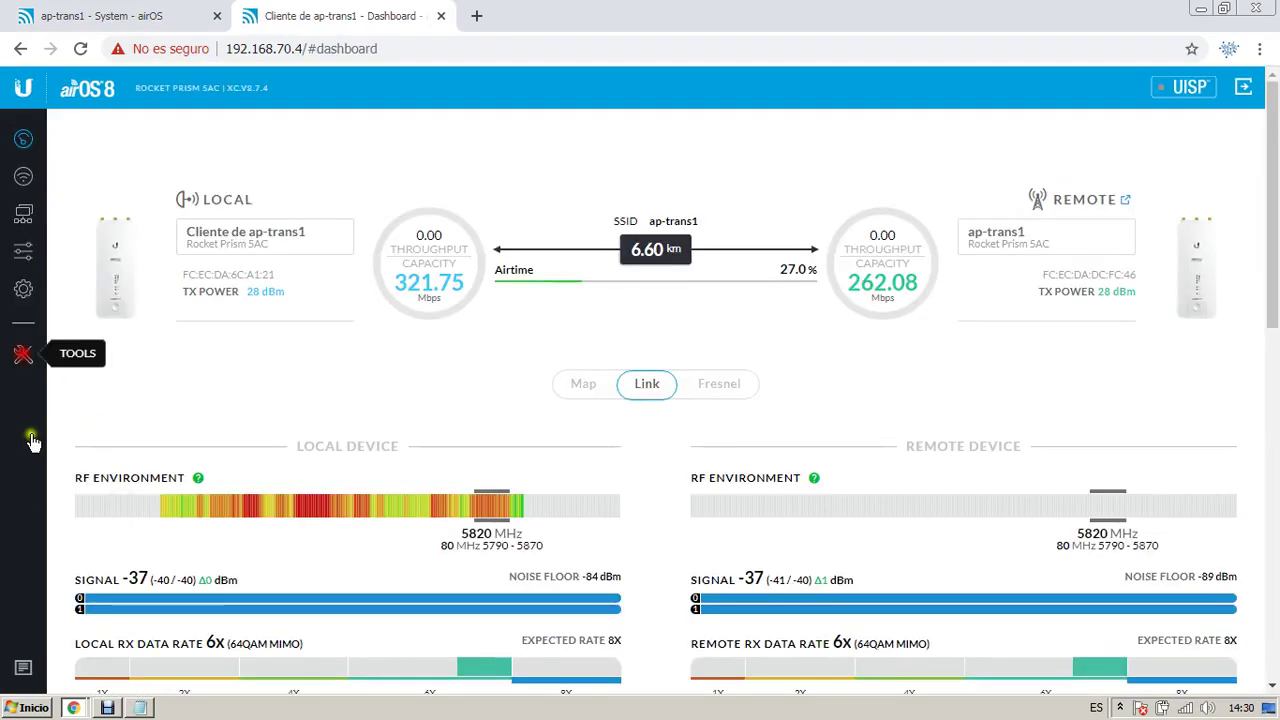
click(143, 708)
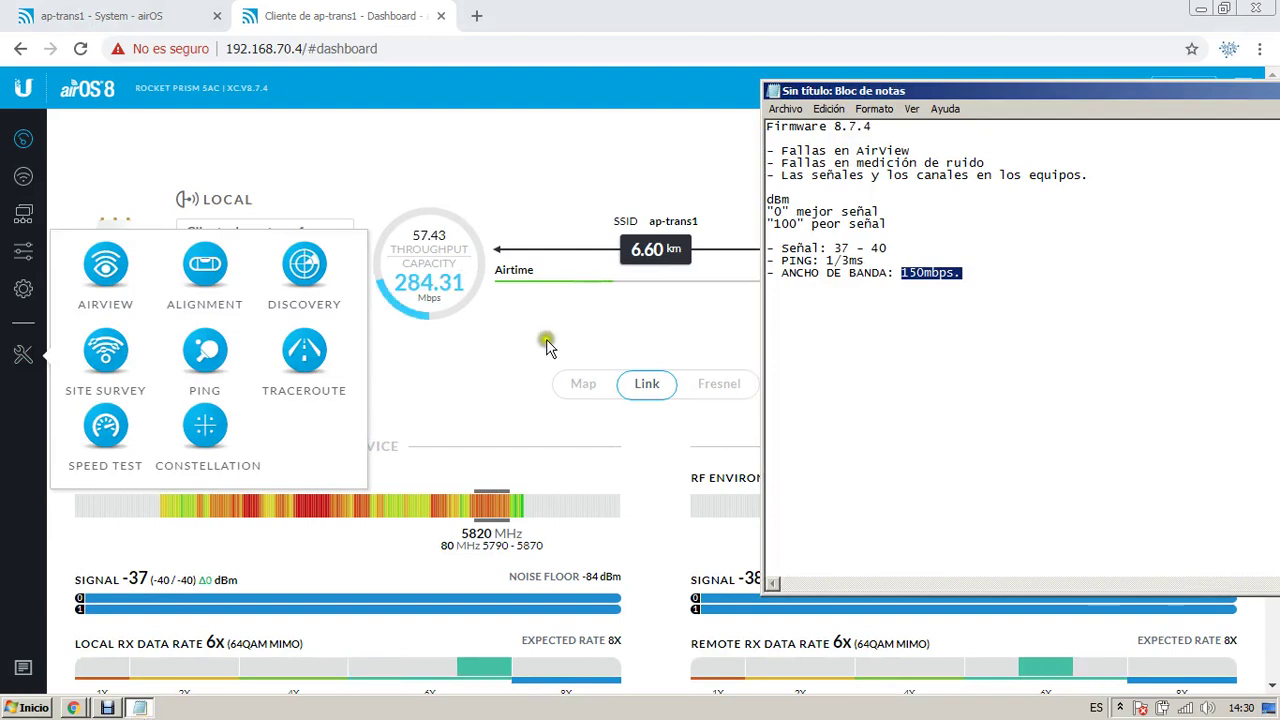
click(580, 325)
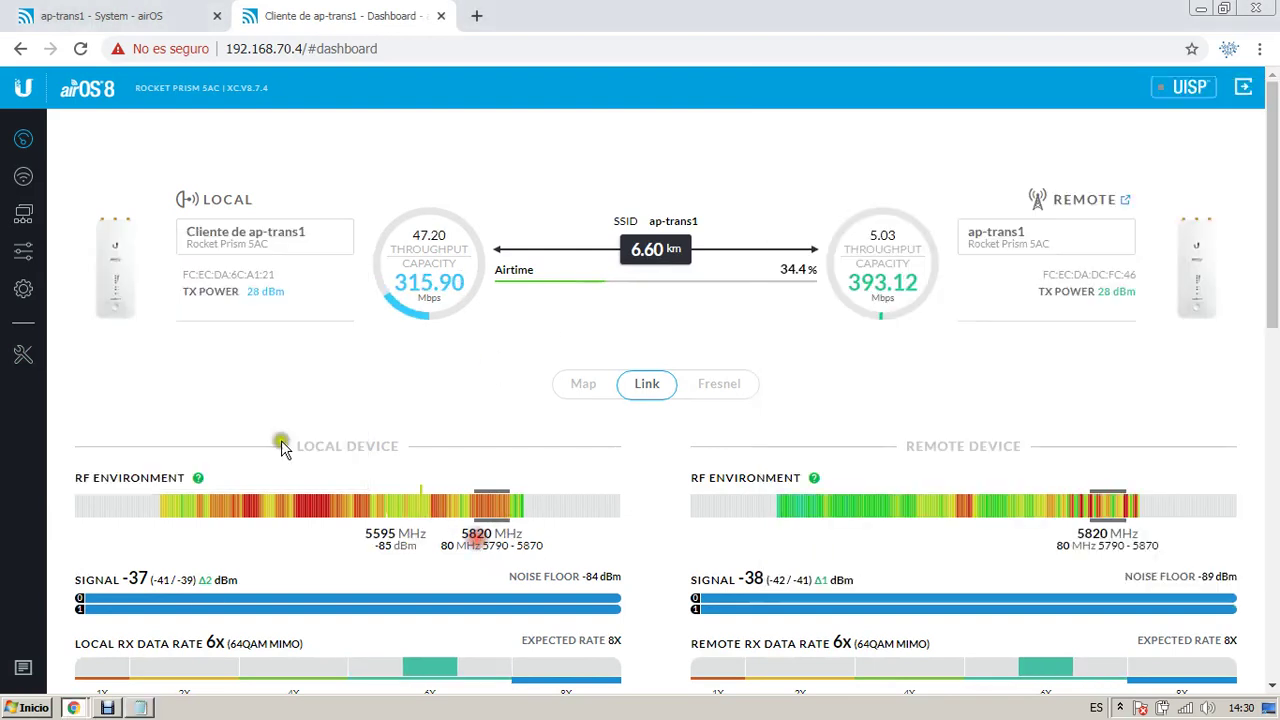
click(24, 288)
Step: Upload XC.v8.7.0.42152.200203.1256.bin to the second radio, checking both tabs during the upload
click(905, 220)
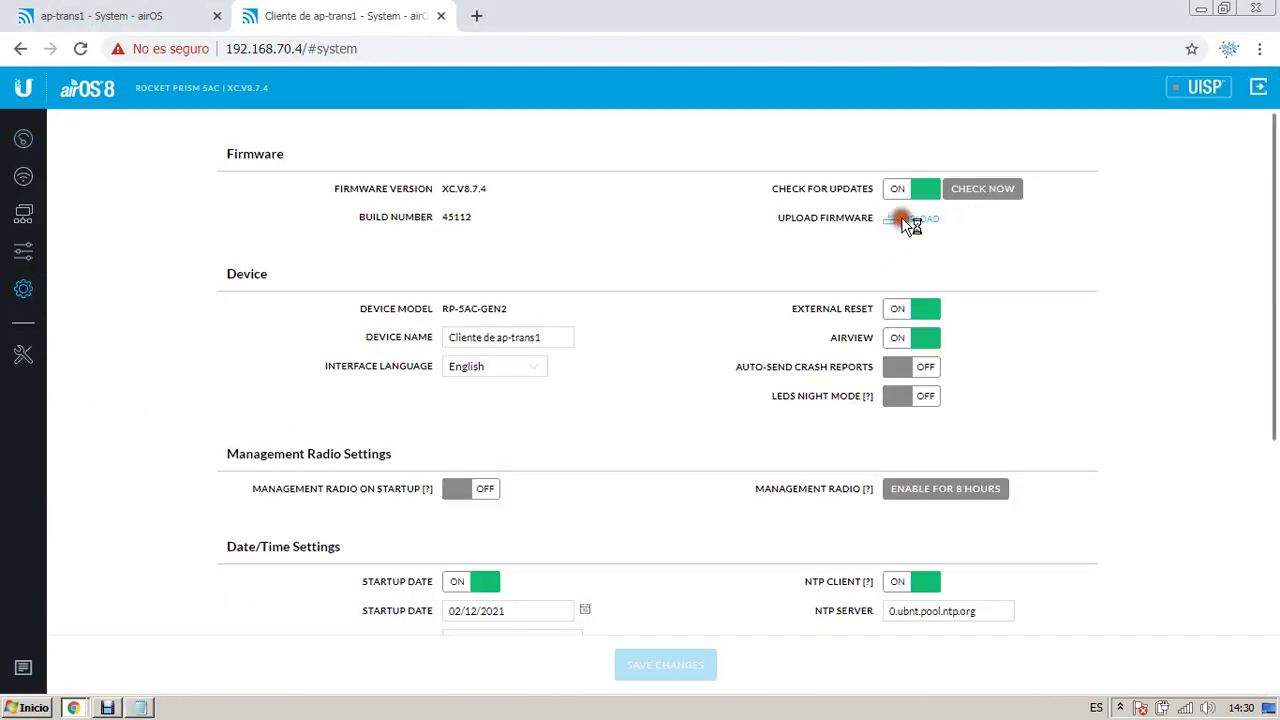
click(297, 244)
scroll(297, 244, down, 2)
click(300, 288)
click(338, 310)
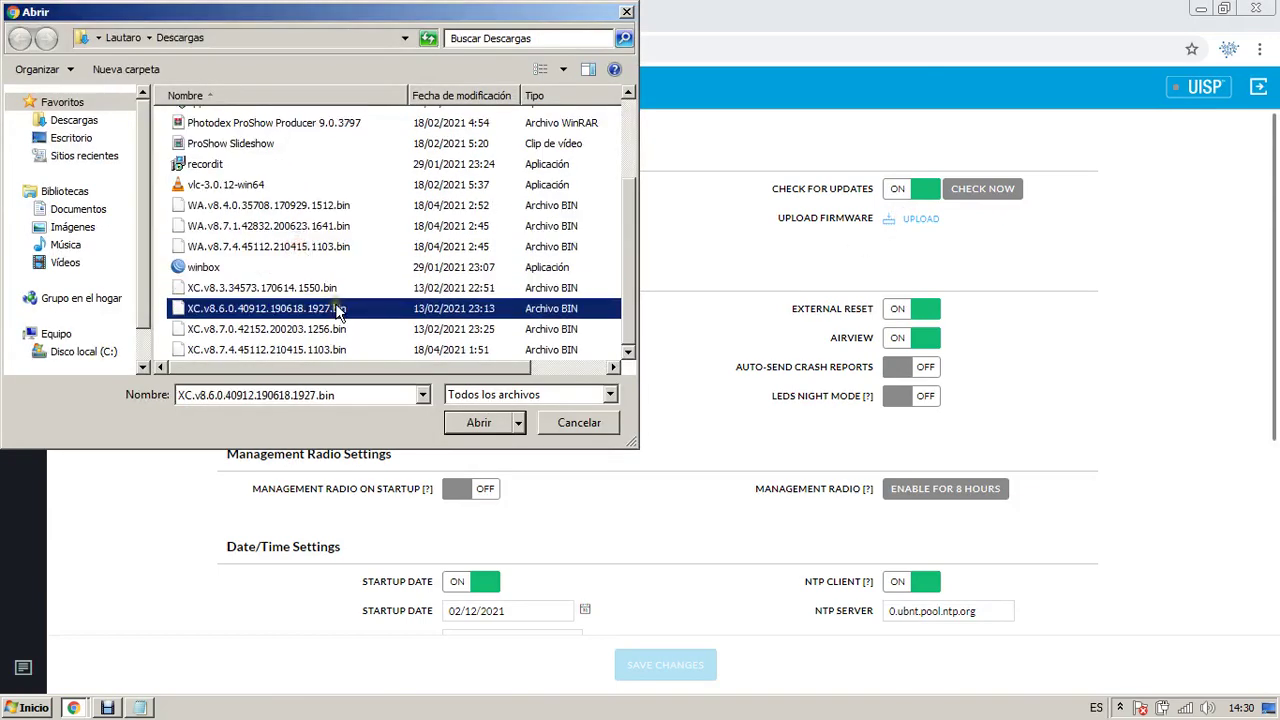
double_click(288, 329)
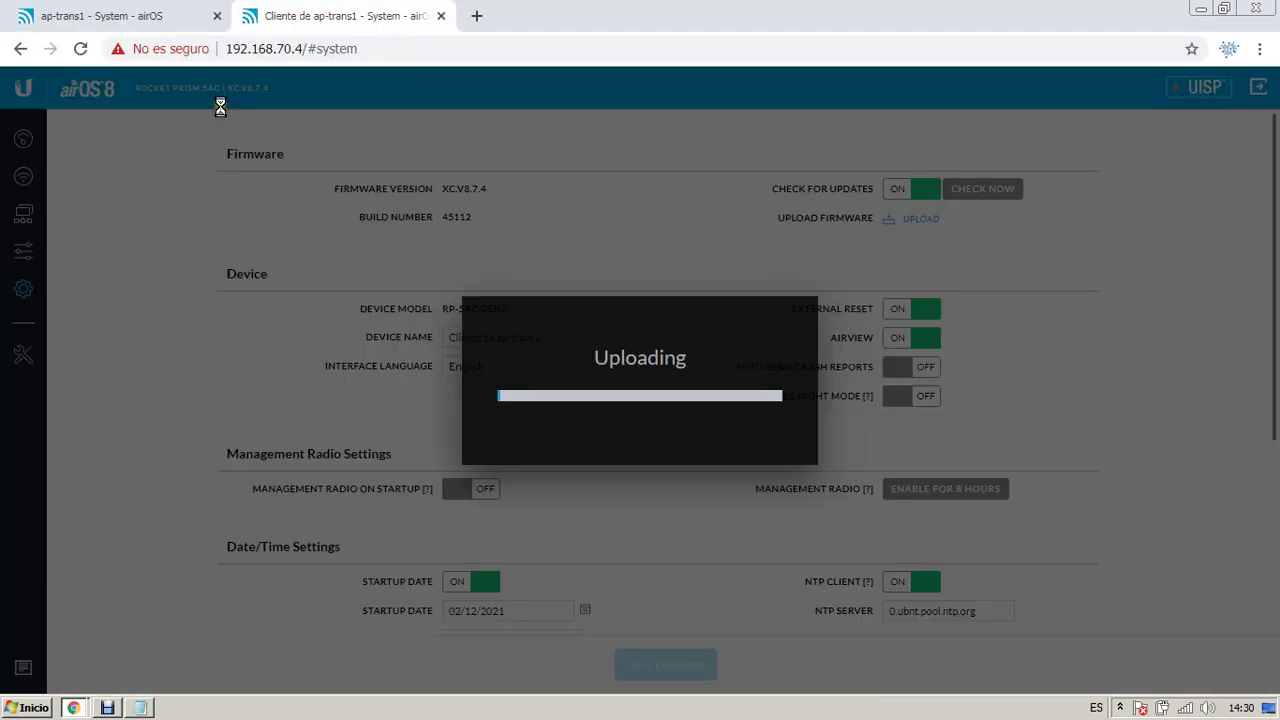
click(172, 16)
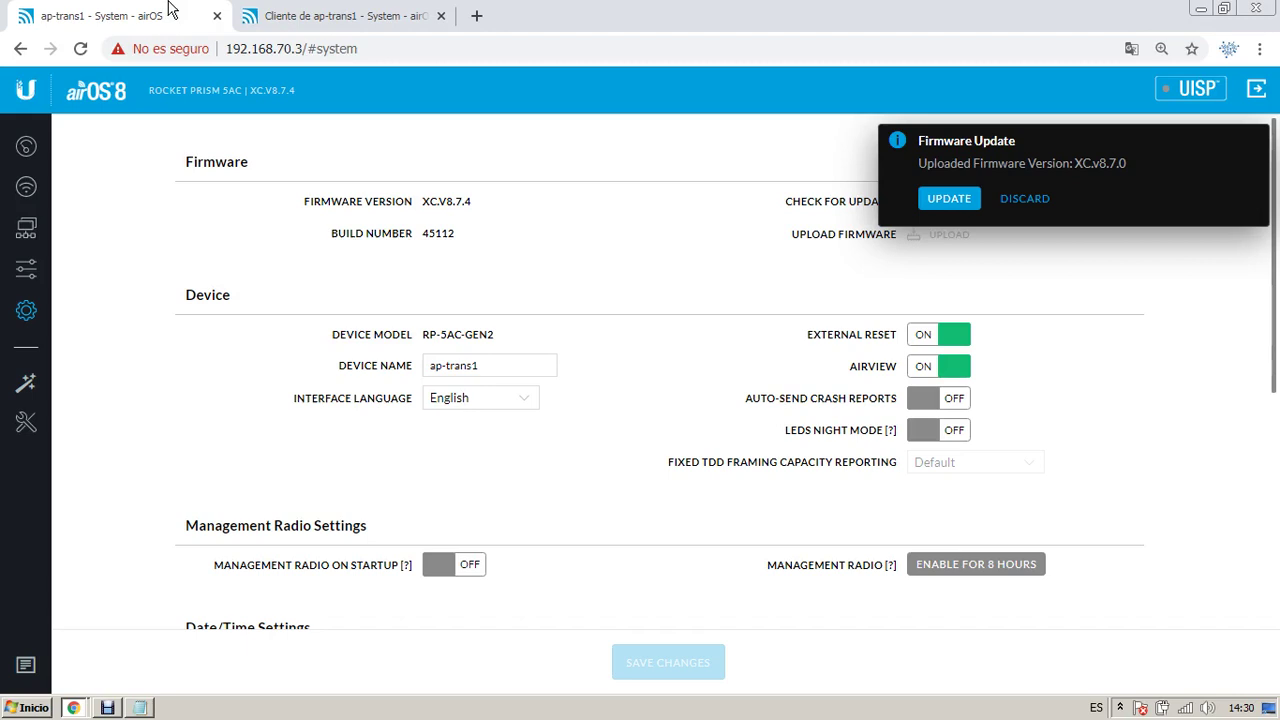
click(313, 10)
click(168, 12)
click(275, 18)
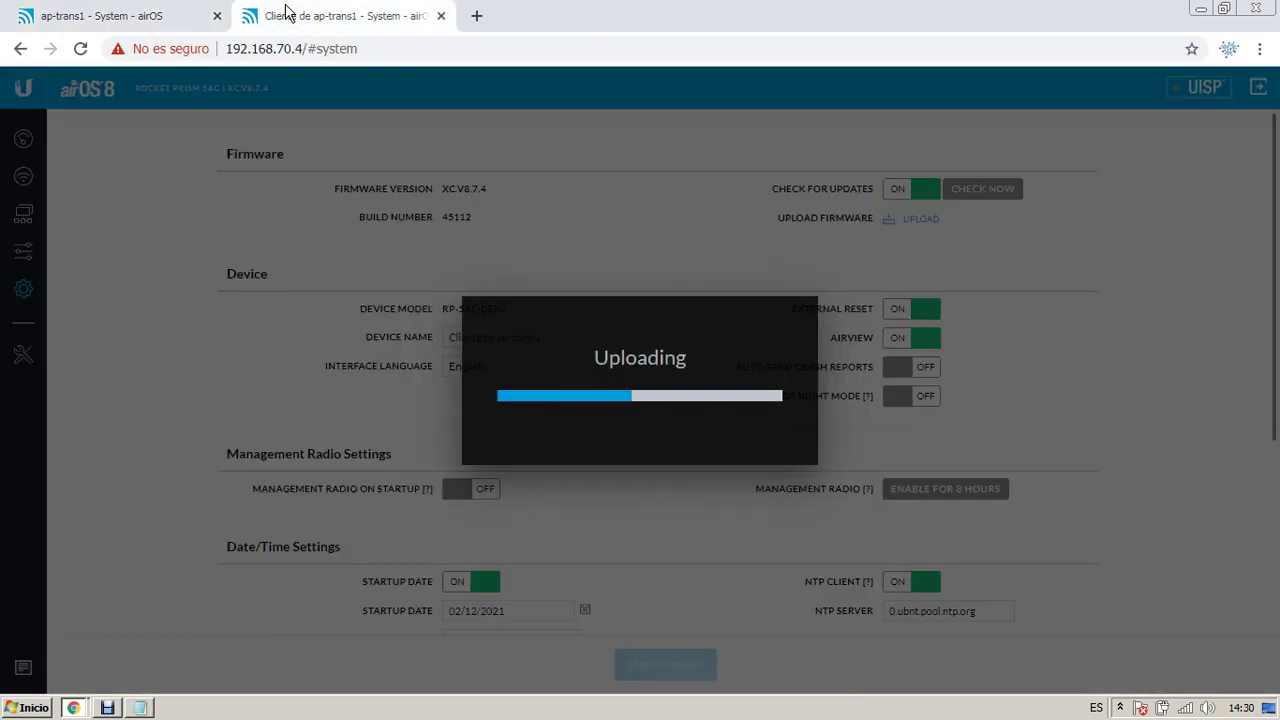
click(111, 708)
click(111, 708)
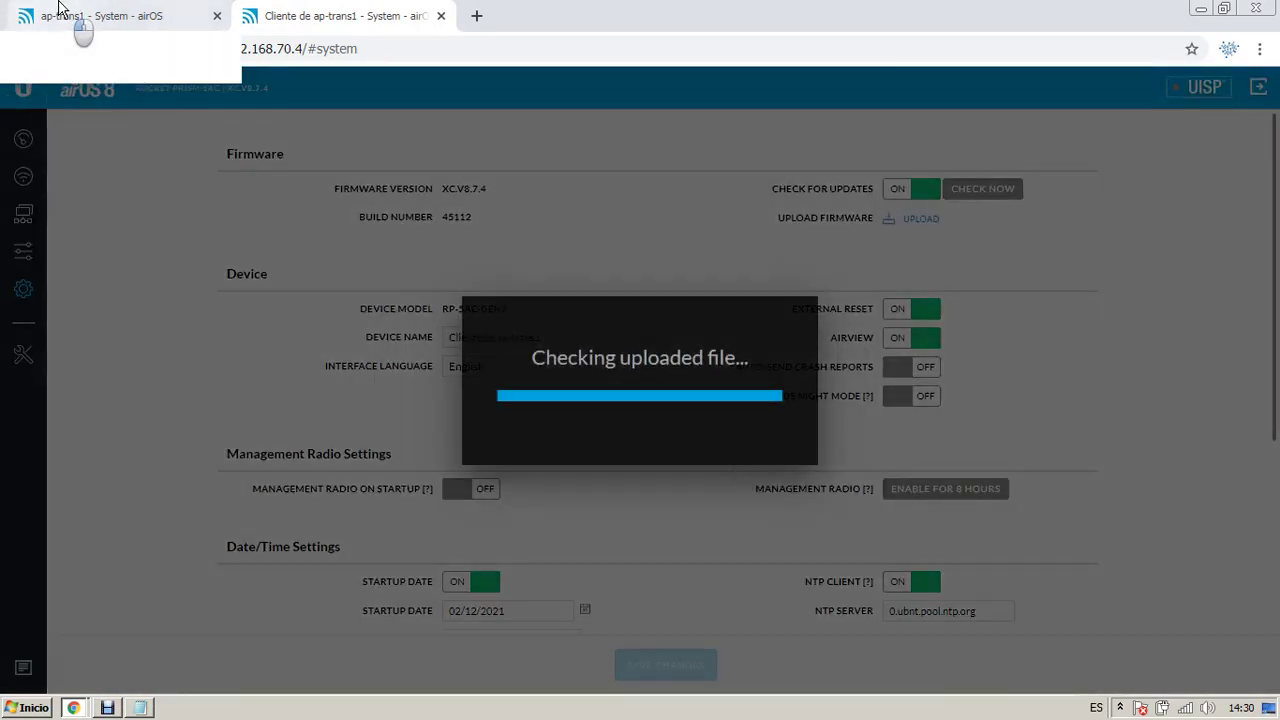
Step: Start the firmware UPDATE on the first radio, then on the second radio
click(60, 8)
click(250, 14)
click(140, 12)
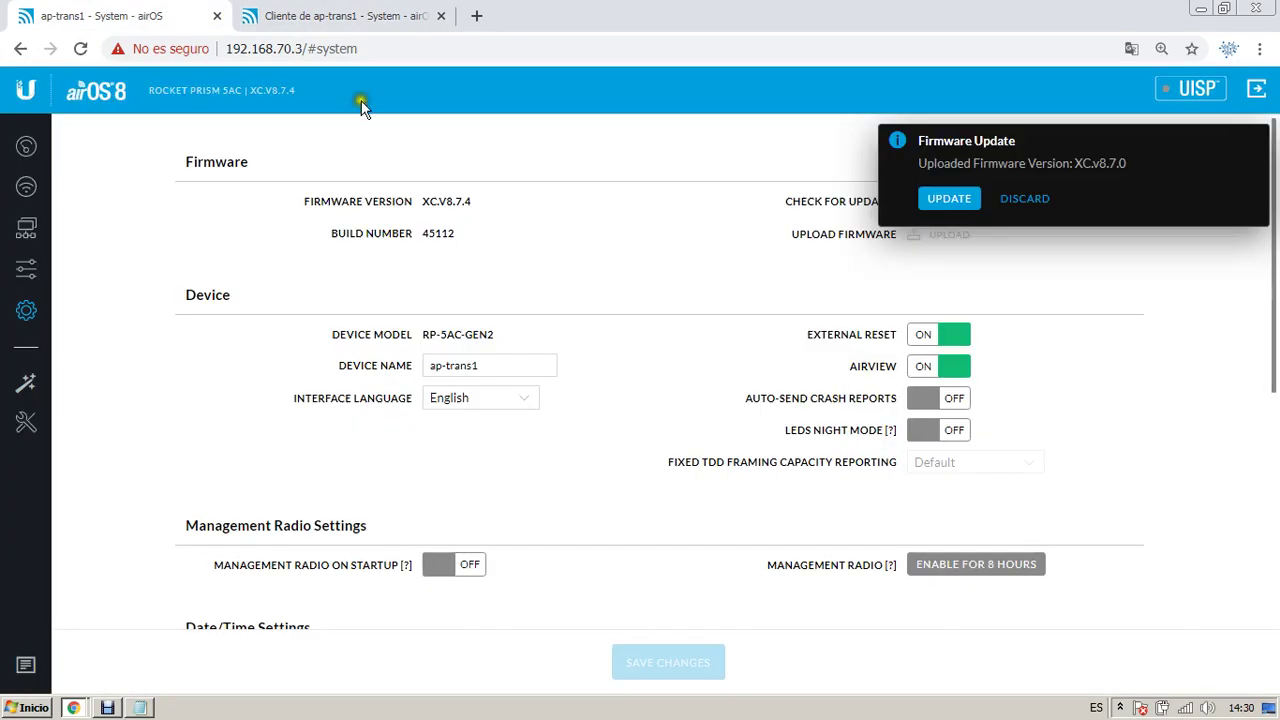
click(952, 198)
click(338, 15)
click(963, 195)
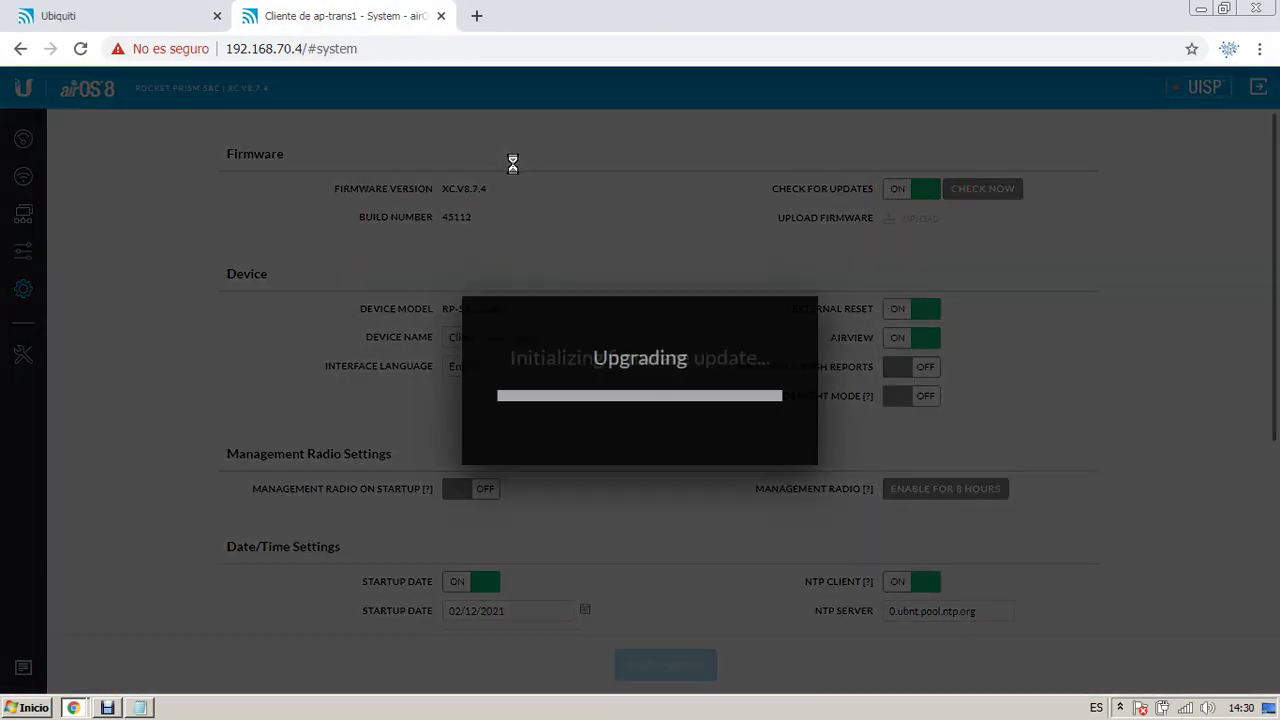
Step: Search Google for 'que es un dbm' in a new tab
click(476, 15)
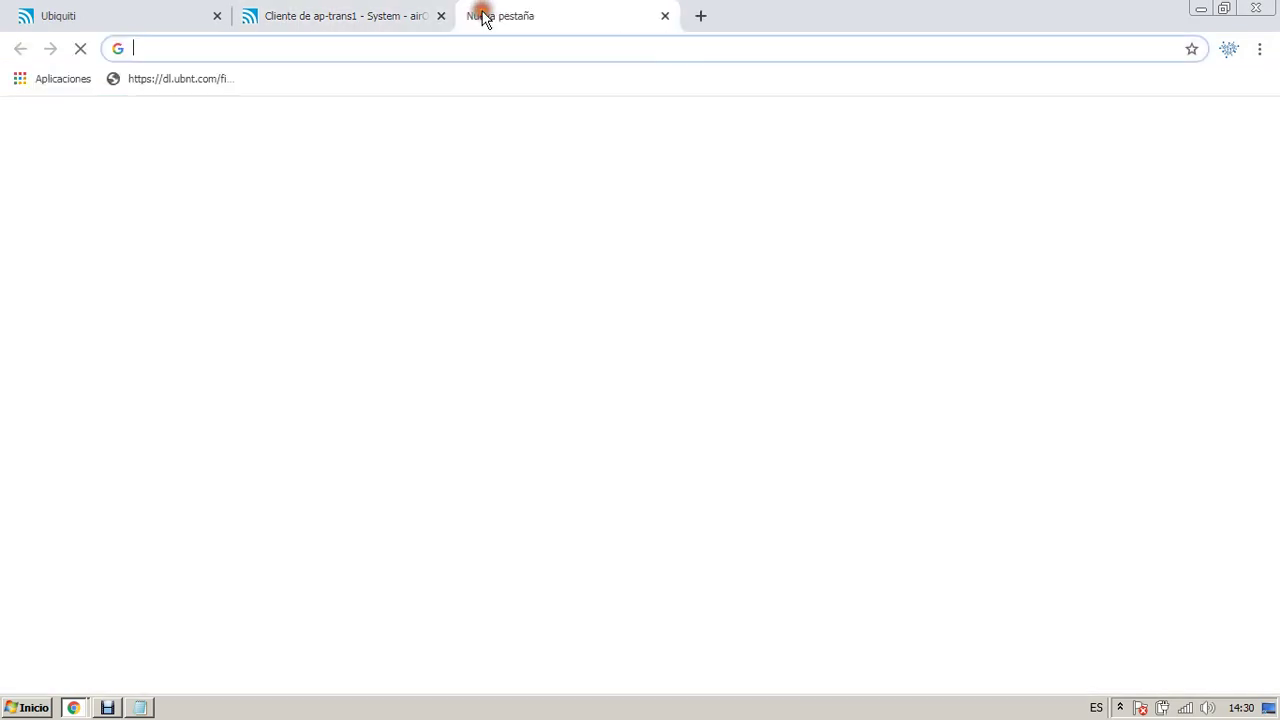
click(440, 46)
text(f)
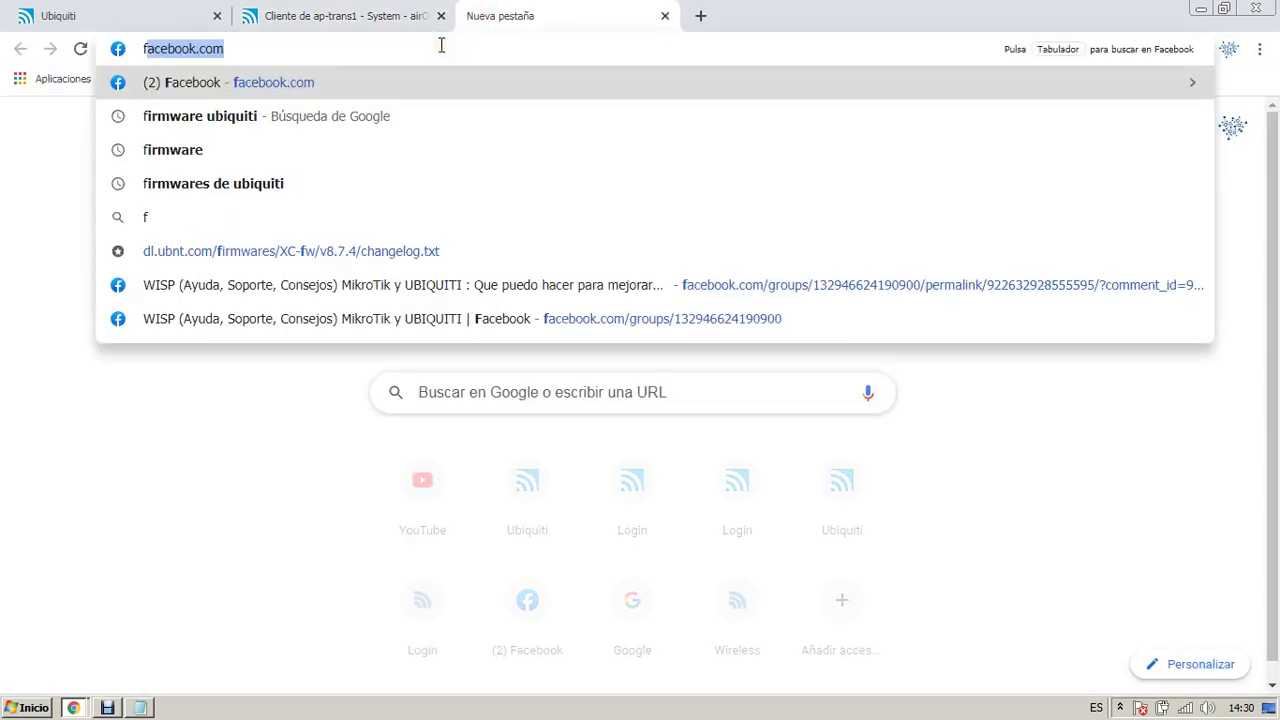
key(BackSpace)
text(que es)
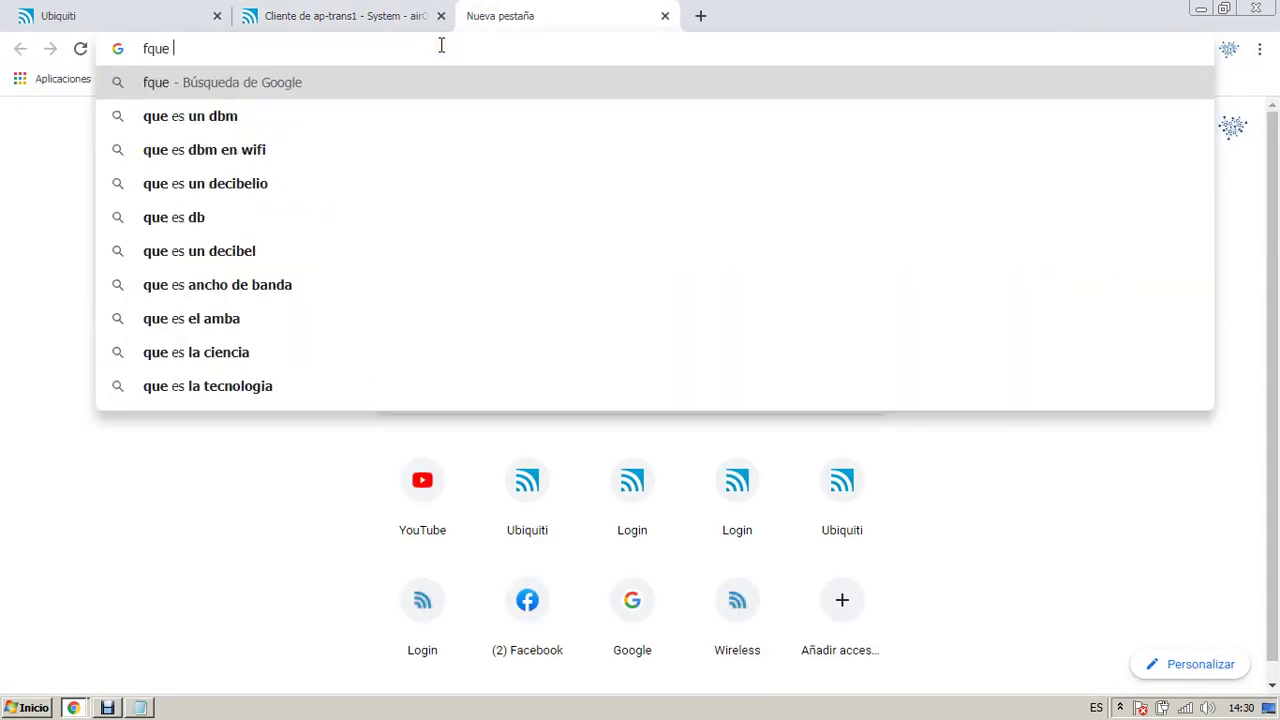
key(ctrl+a)
text(que es un d)
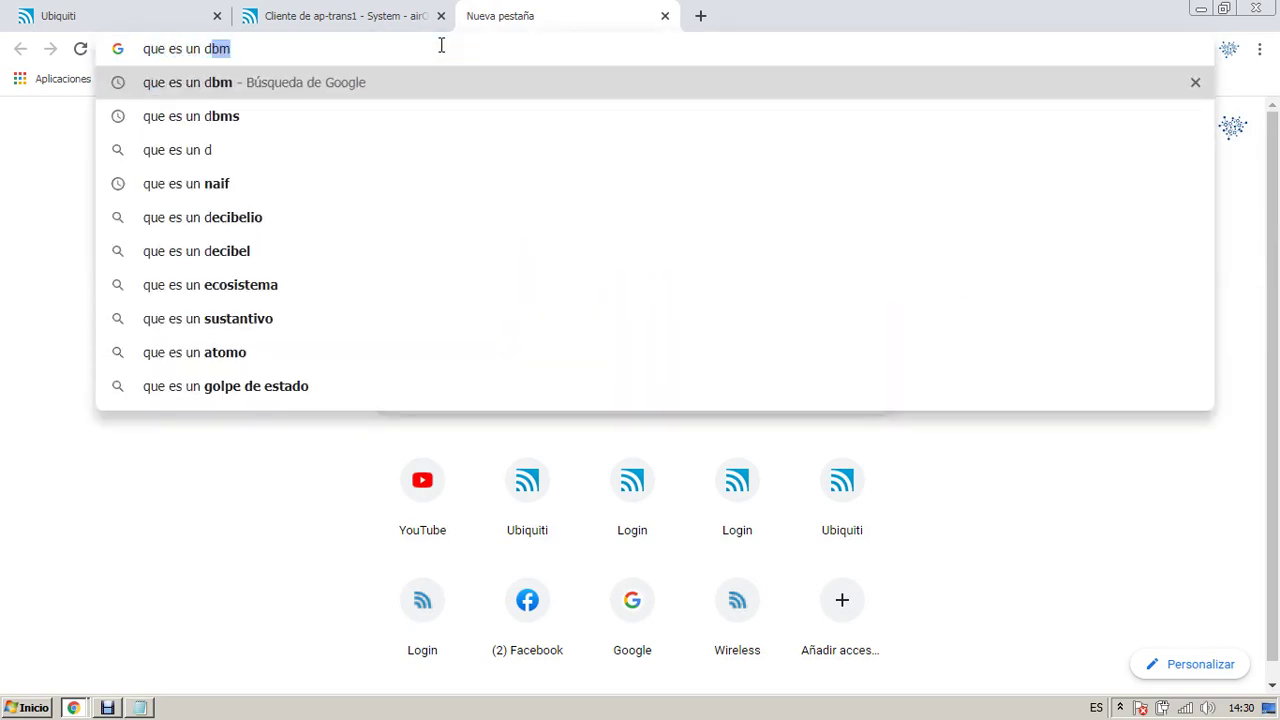
key(Return)
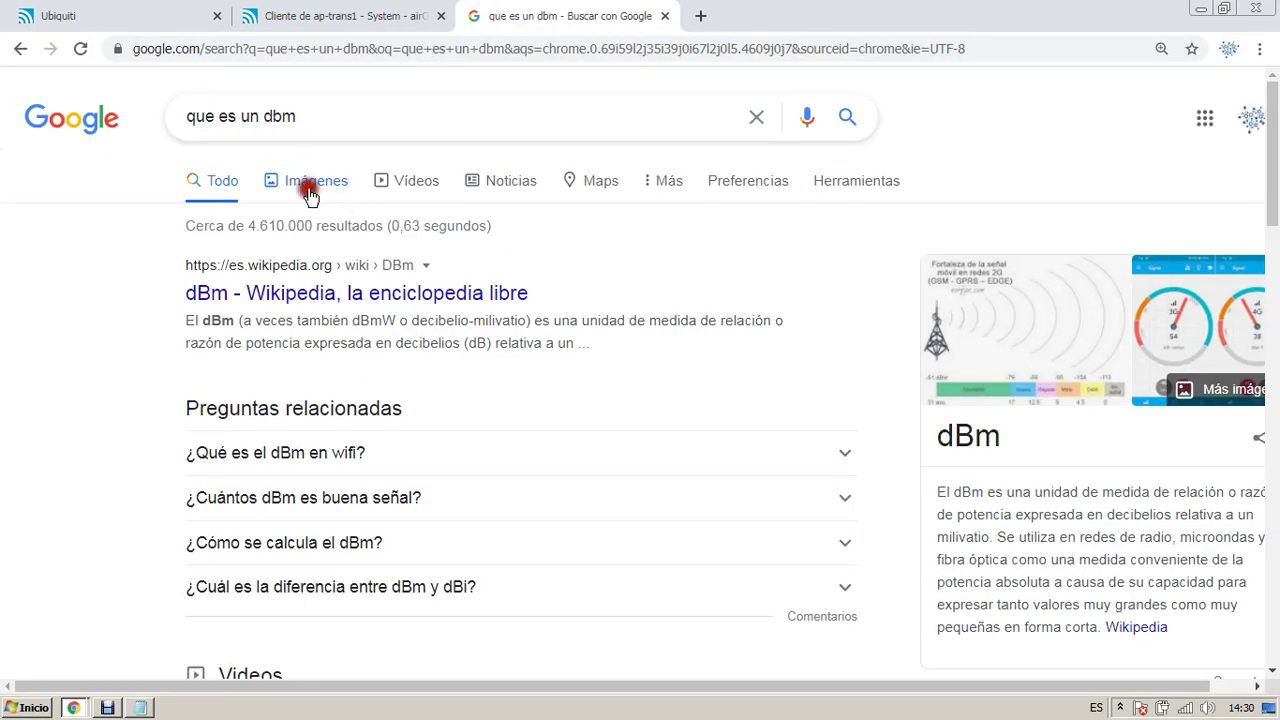
Step: Browse the dBm image results, then place the cursor below the bandwidth note in Notepad
click(308, 196)
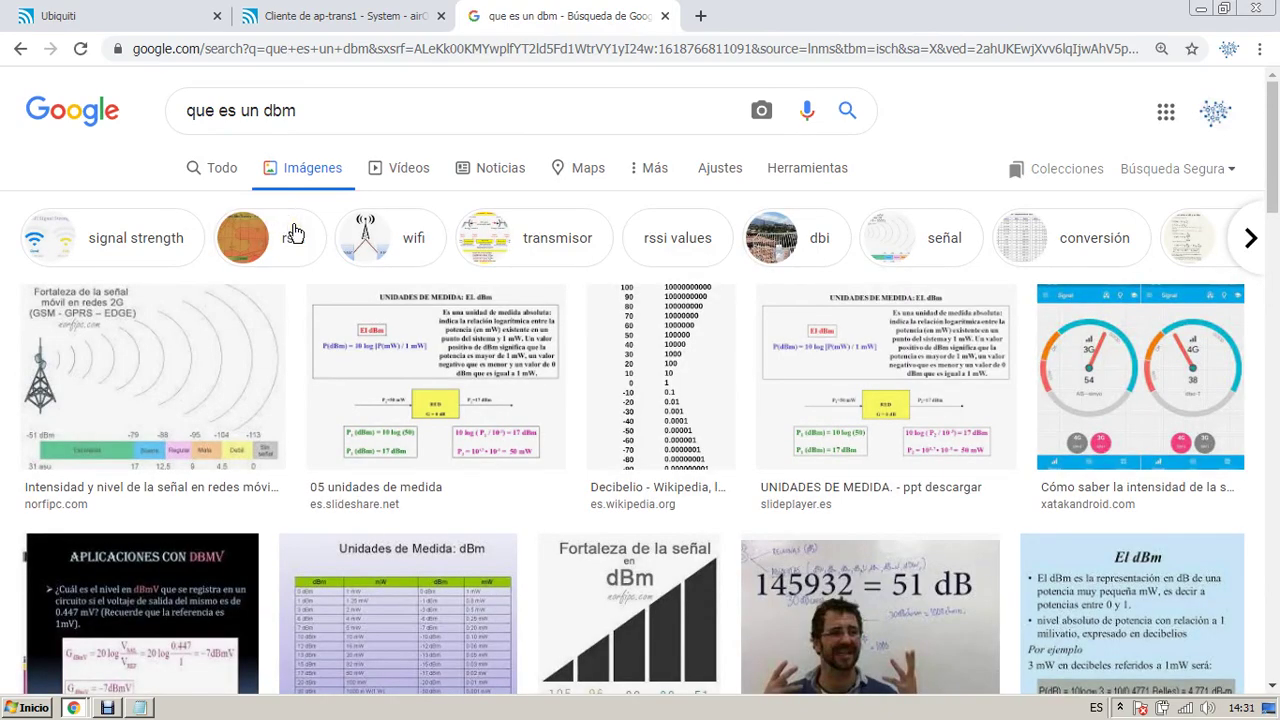
scroll(478, 258, down, 2)
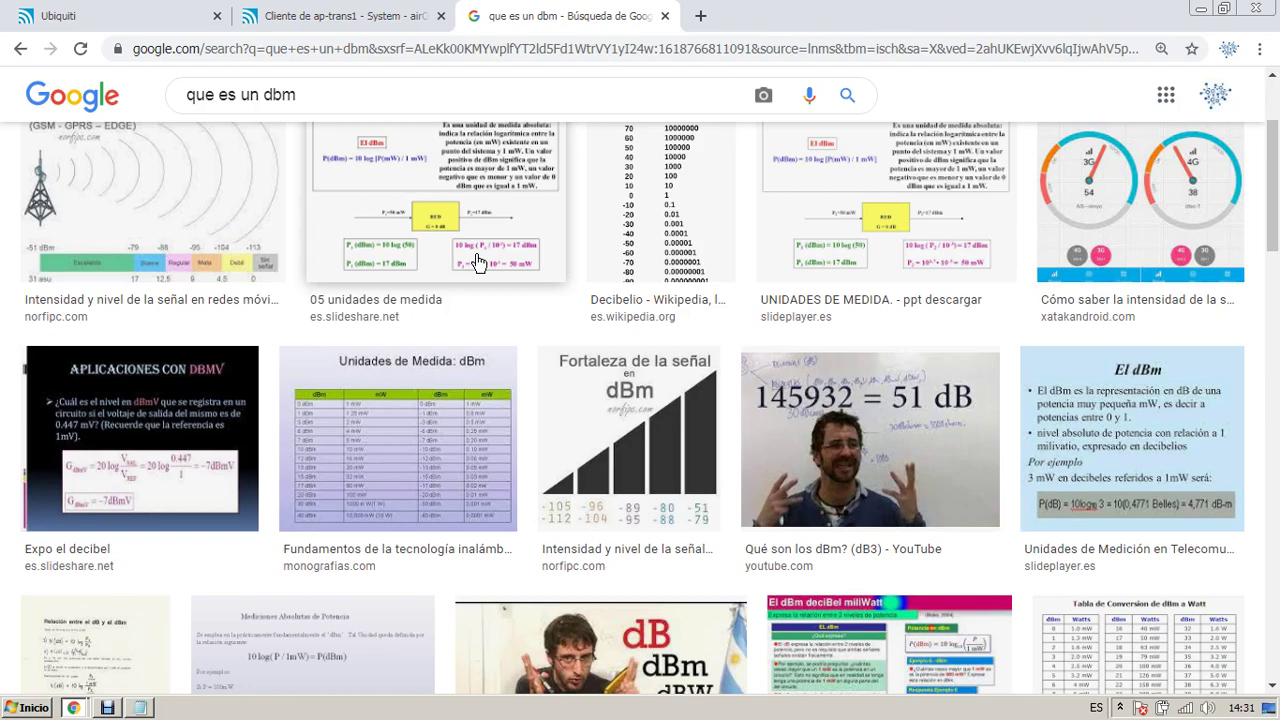
scroll(478, 262, down, 5)
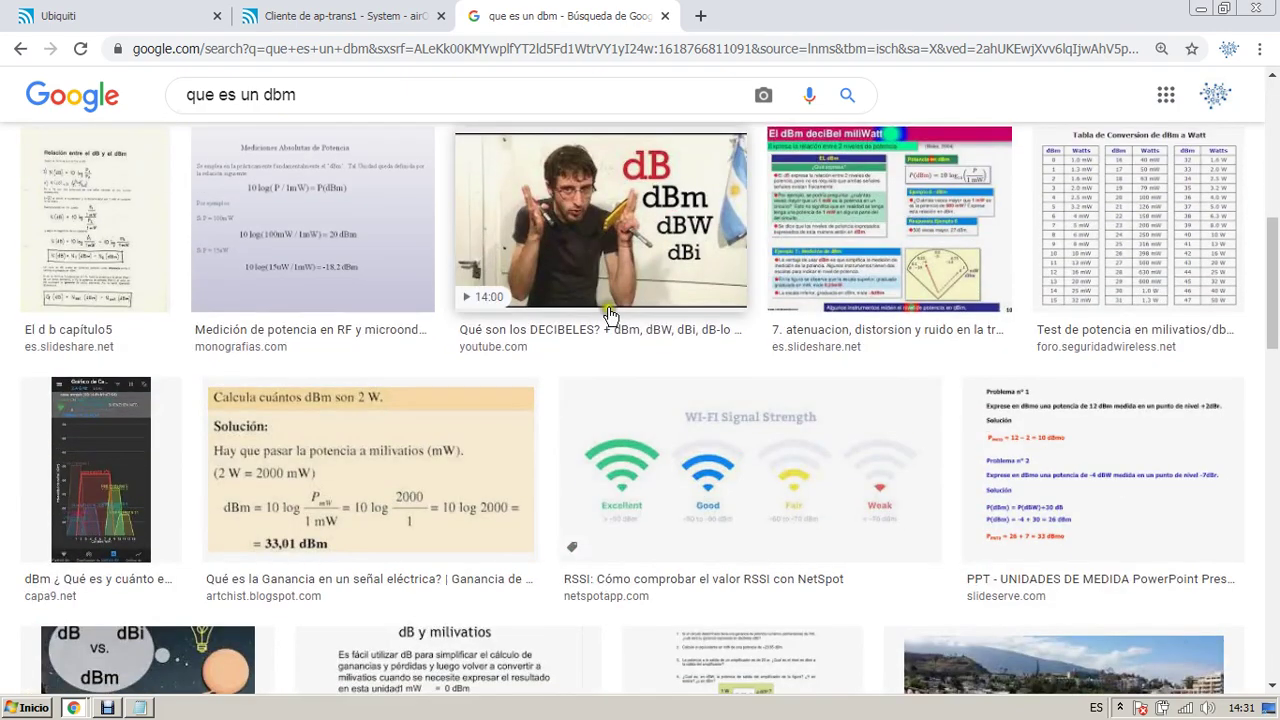
scroll(610, 316, down, 2)
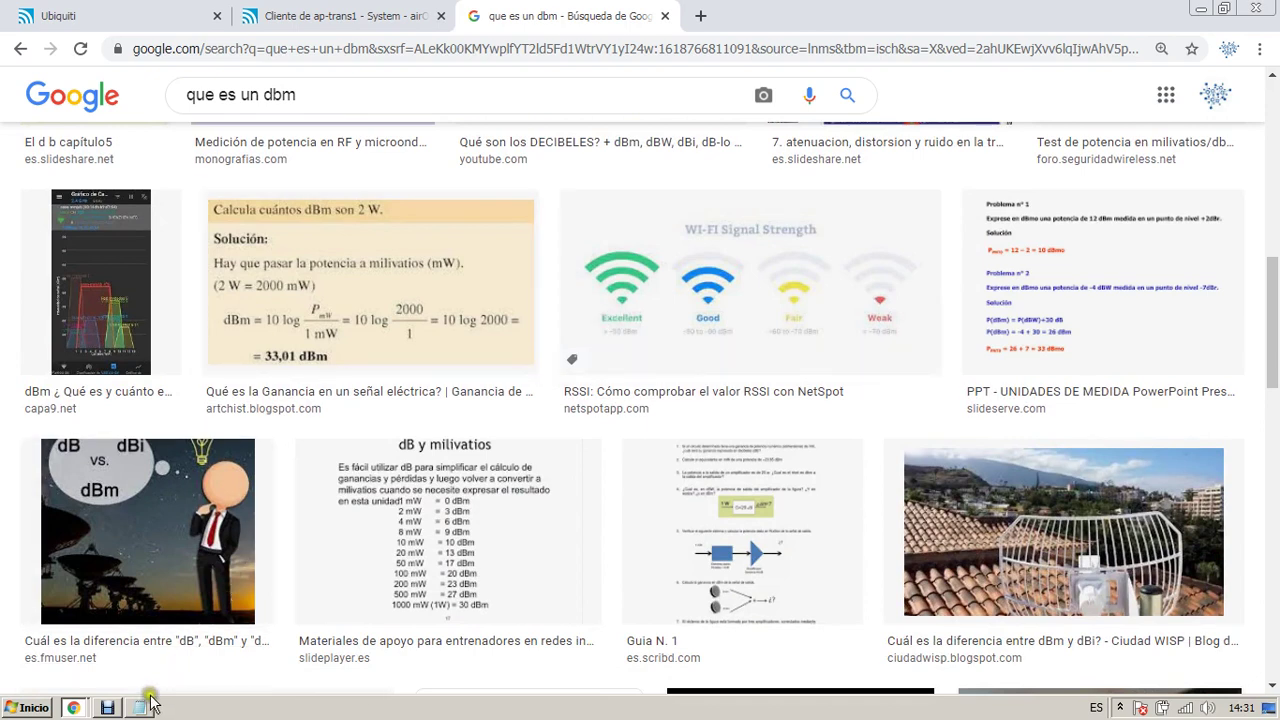
click(140, 707)
click(1196, 318)
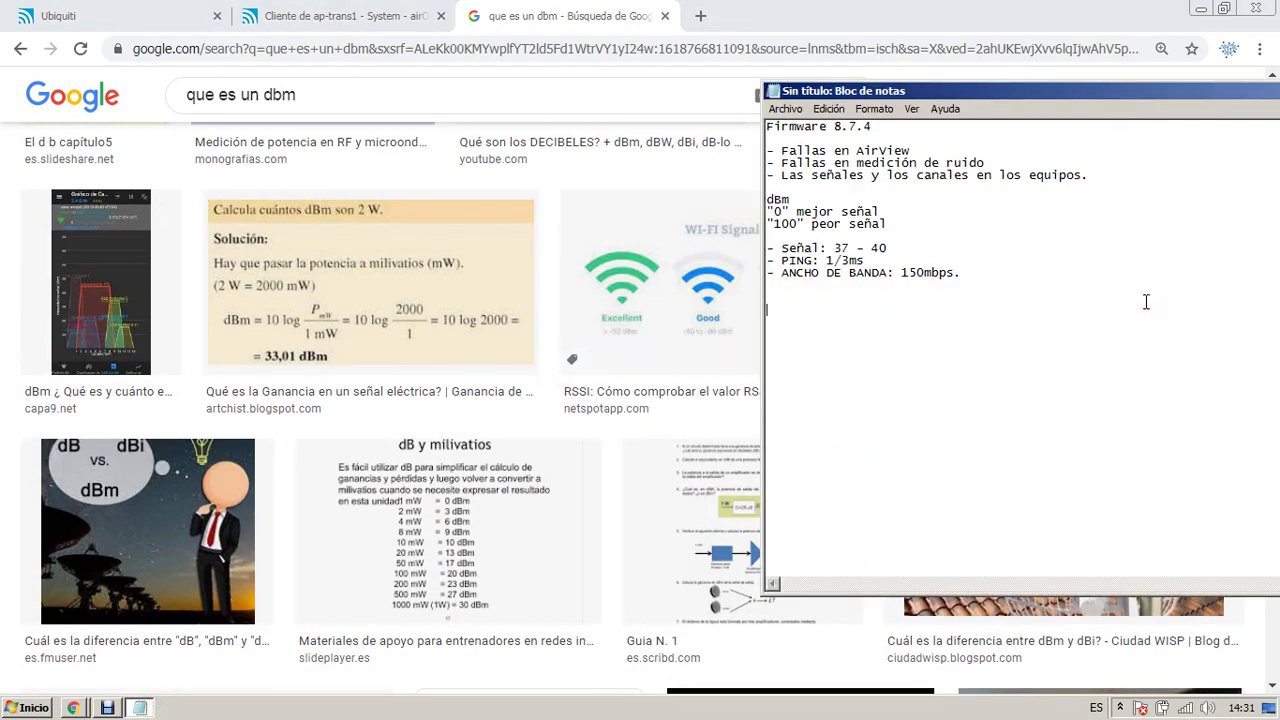
Step: Type 'dBm - NO DEBE CAMBIAR' on the new Notepad line
text(dBm - NO DEBE CAMBIAR.)
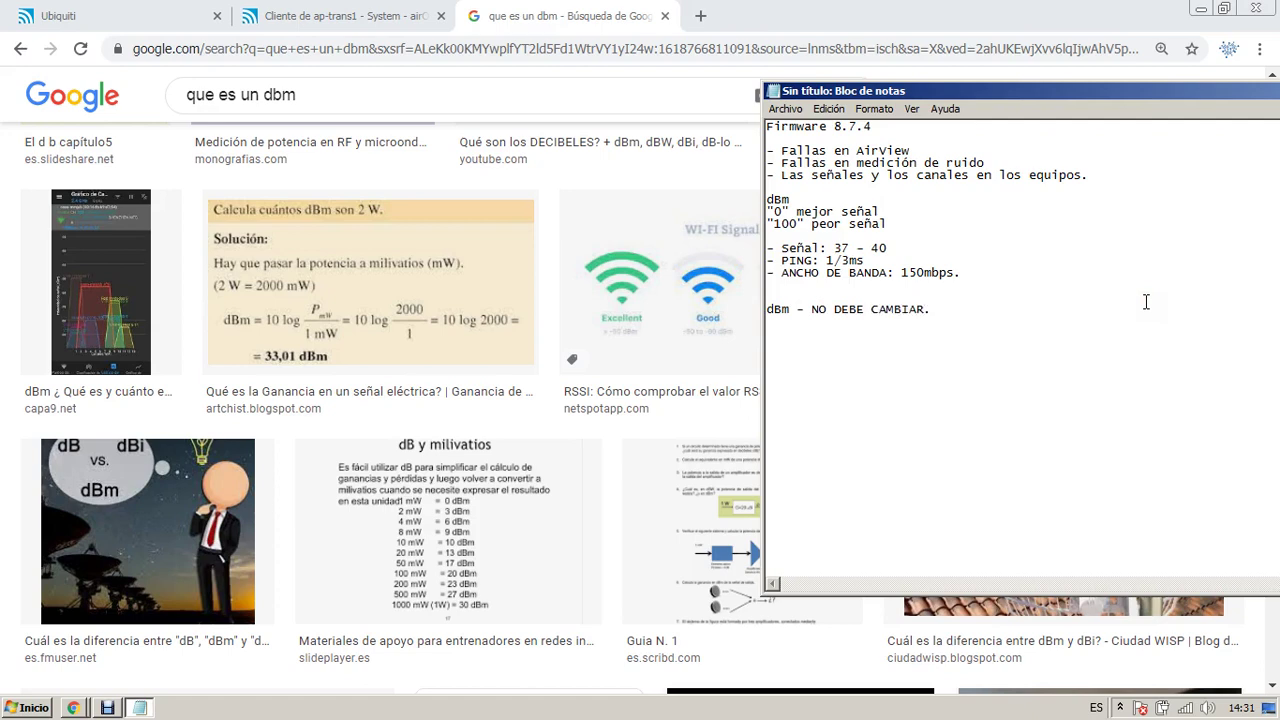